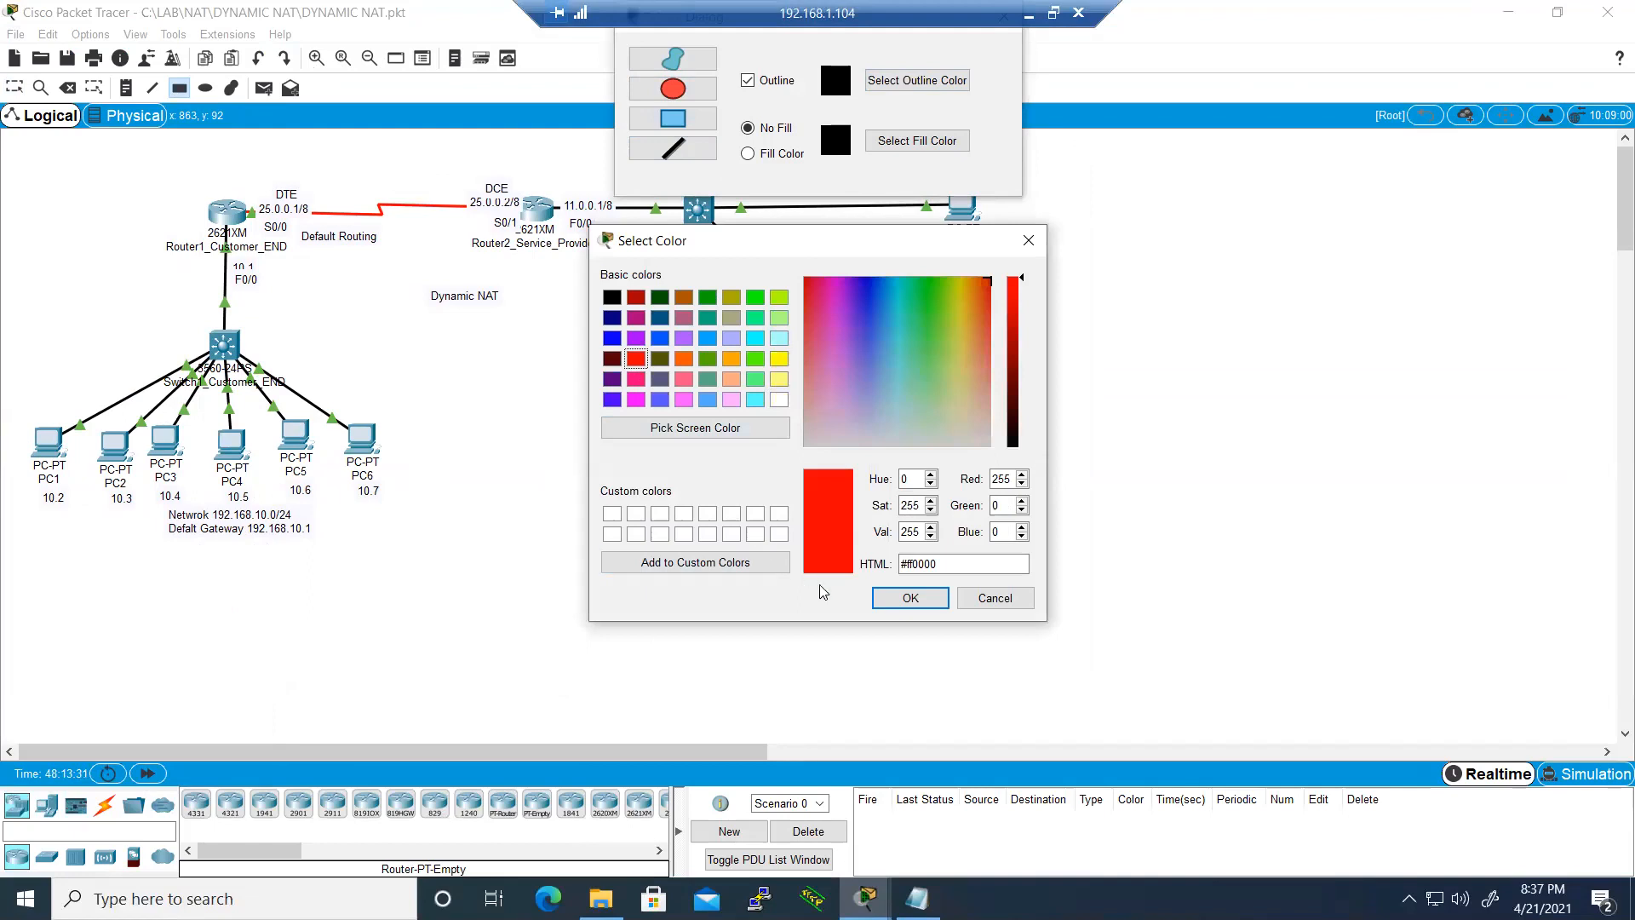
- Set the shape outline color to red (#ff0000) and draw an unfilled ellipse around the customer-side network from Router1_Customer_END down to PC1–PC6
click(937, 599)
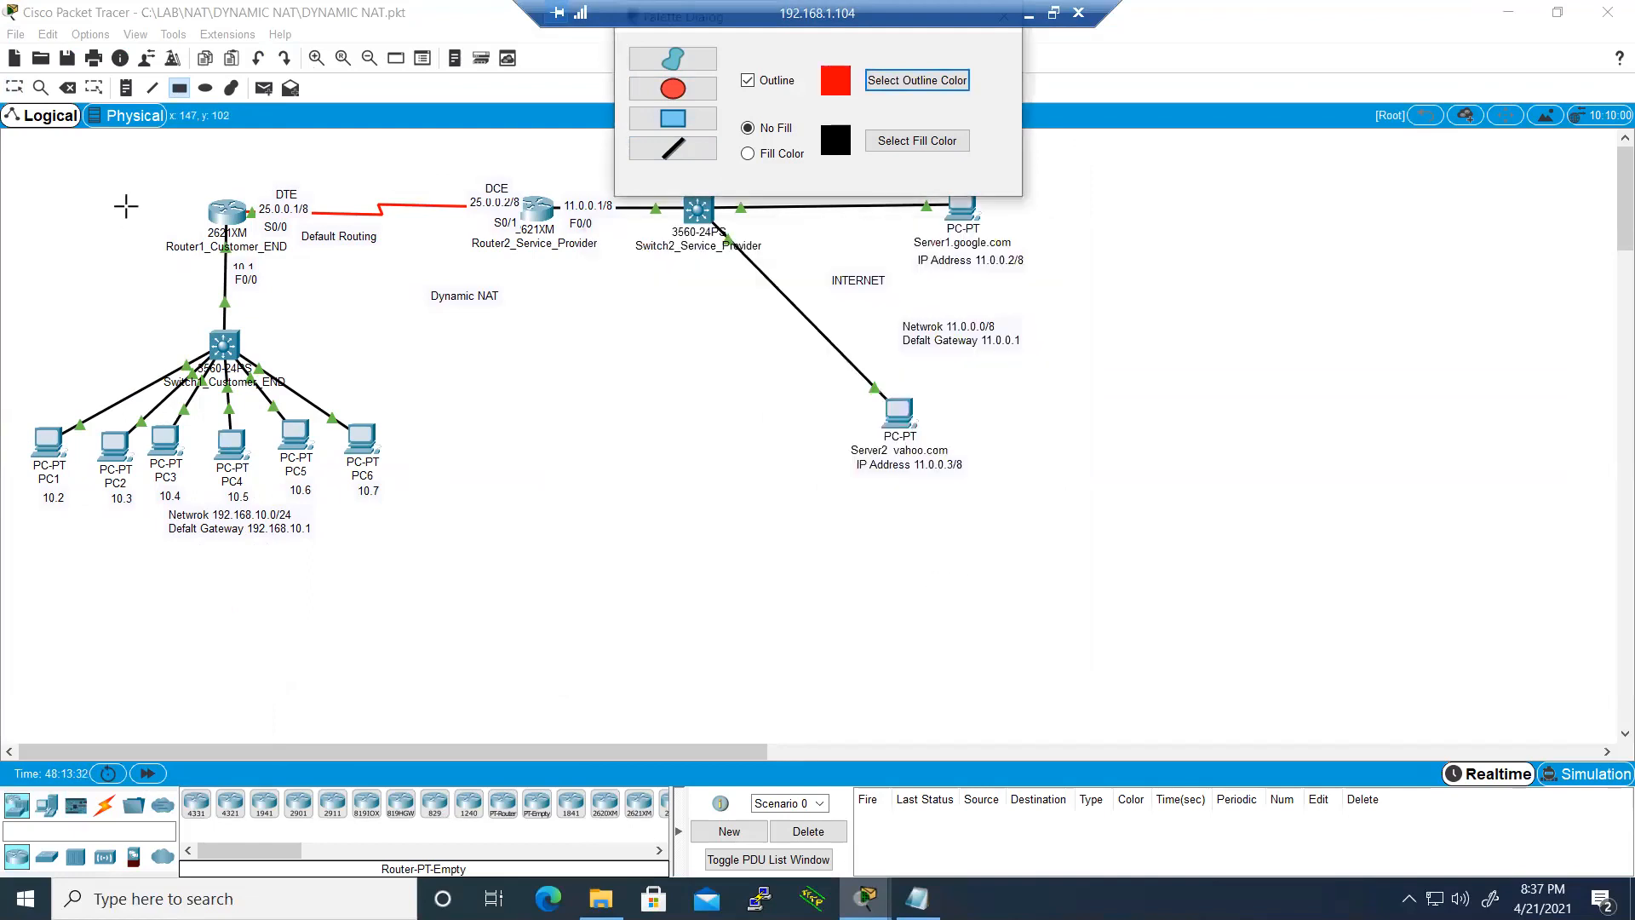
mouse_move(13, 205)
mouse_down()
mouse_move(292, 602)
mouse_move(412, 627)
mouse_up()
click(512, 615)
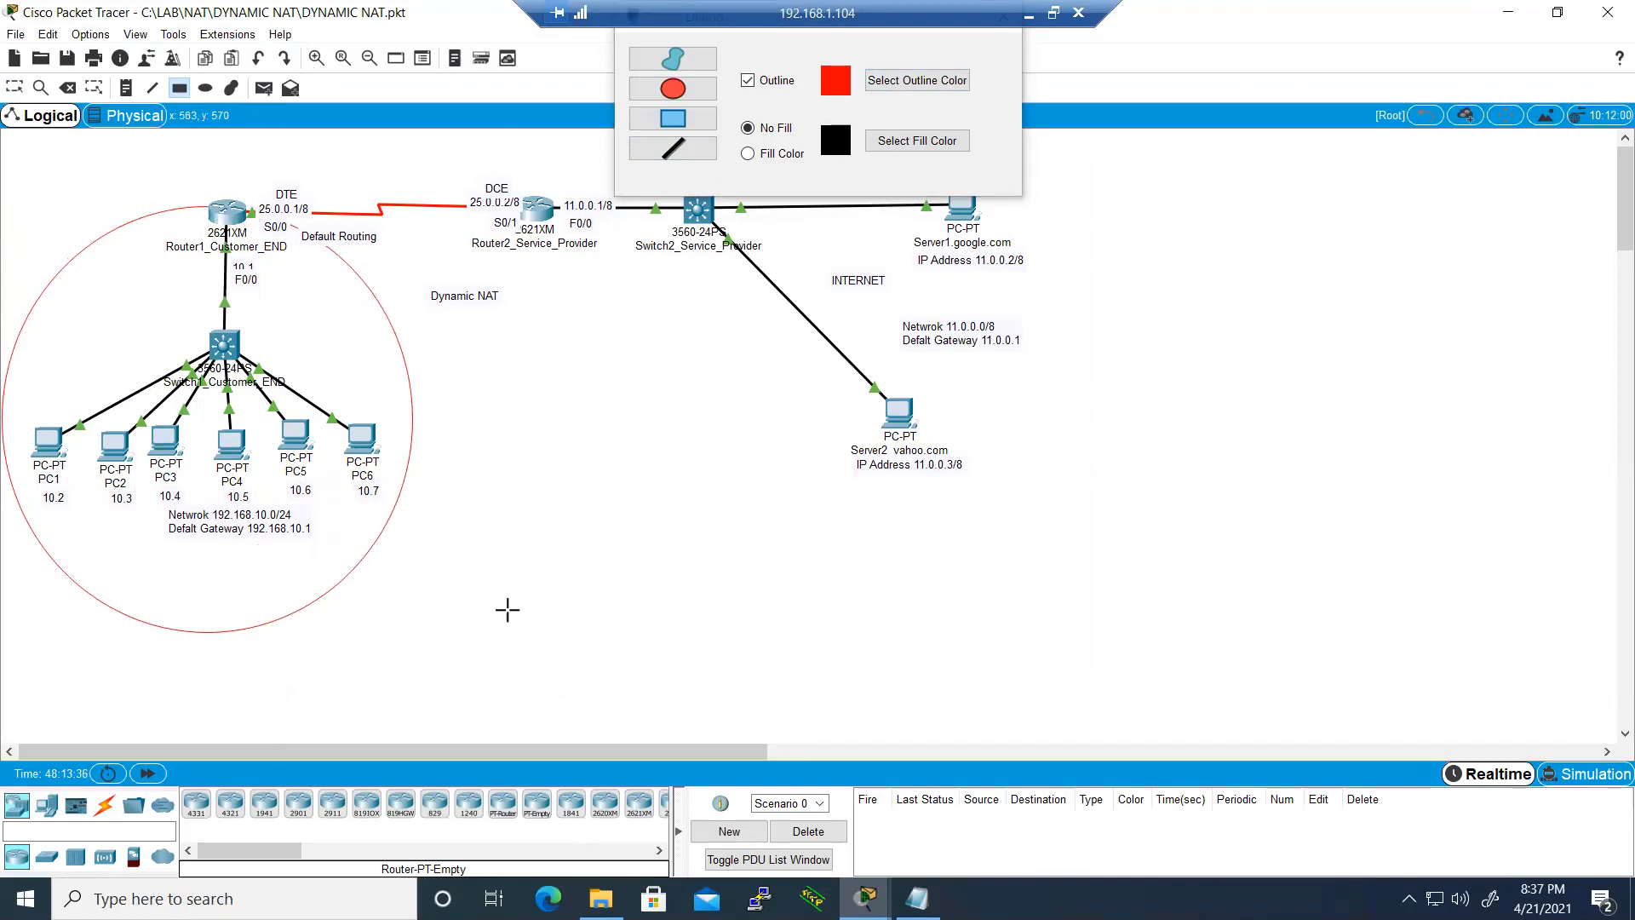
click(14, 90)
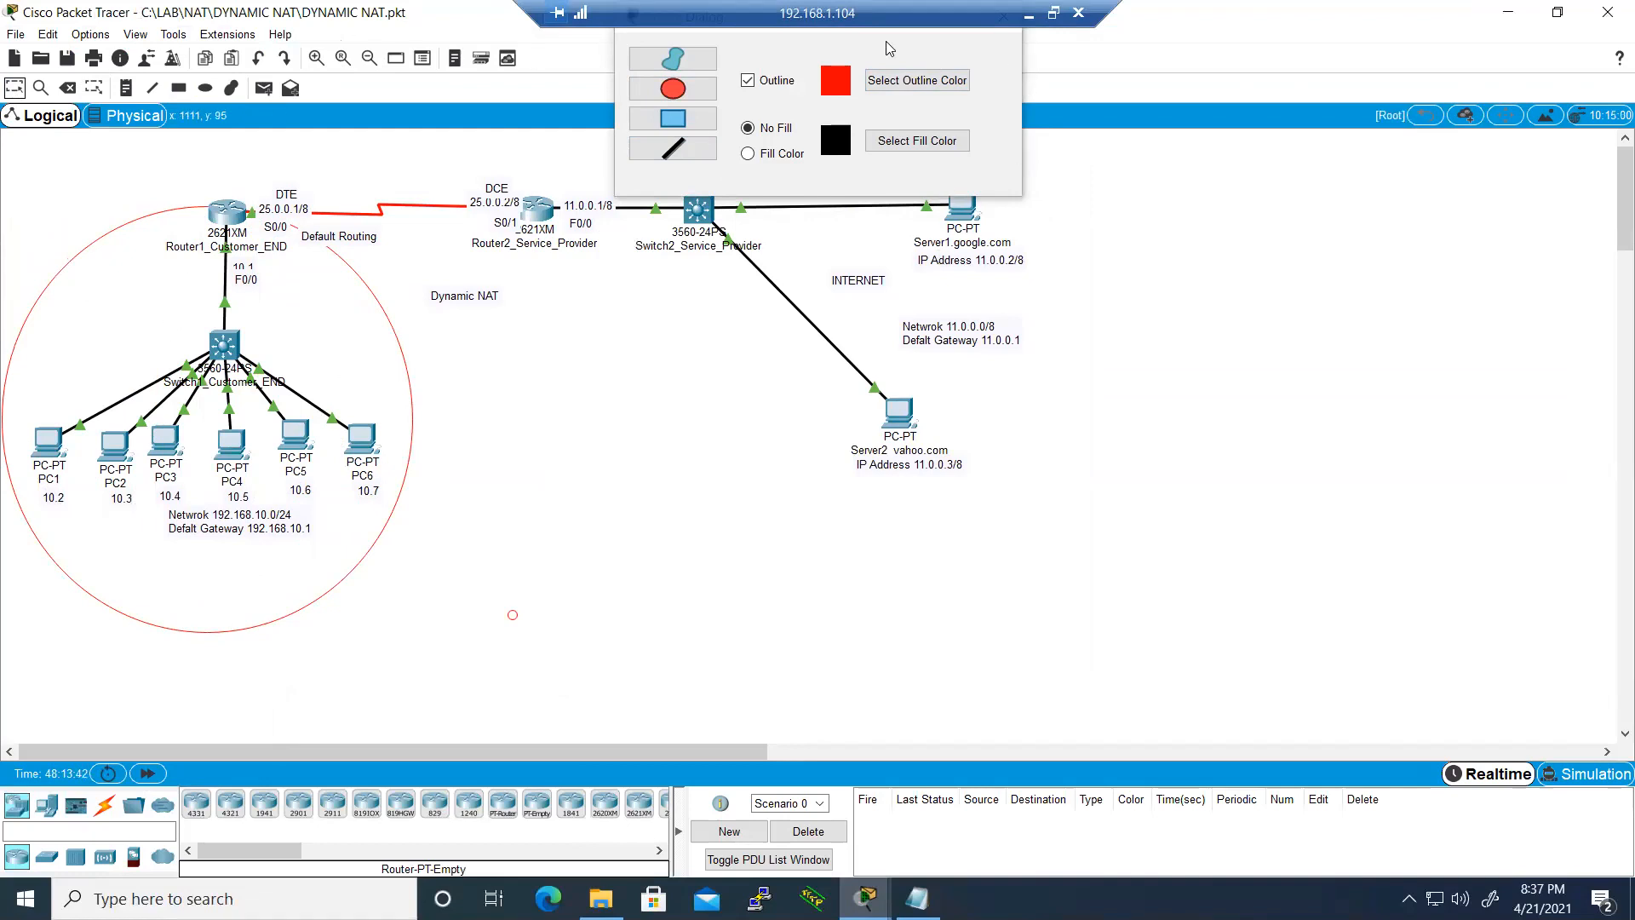
click(681, 61)
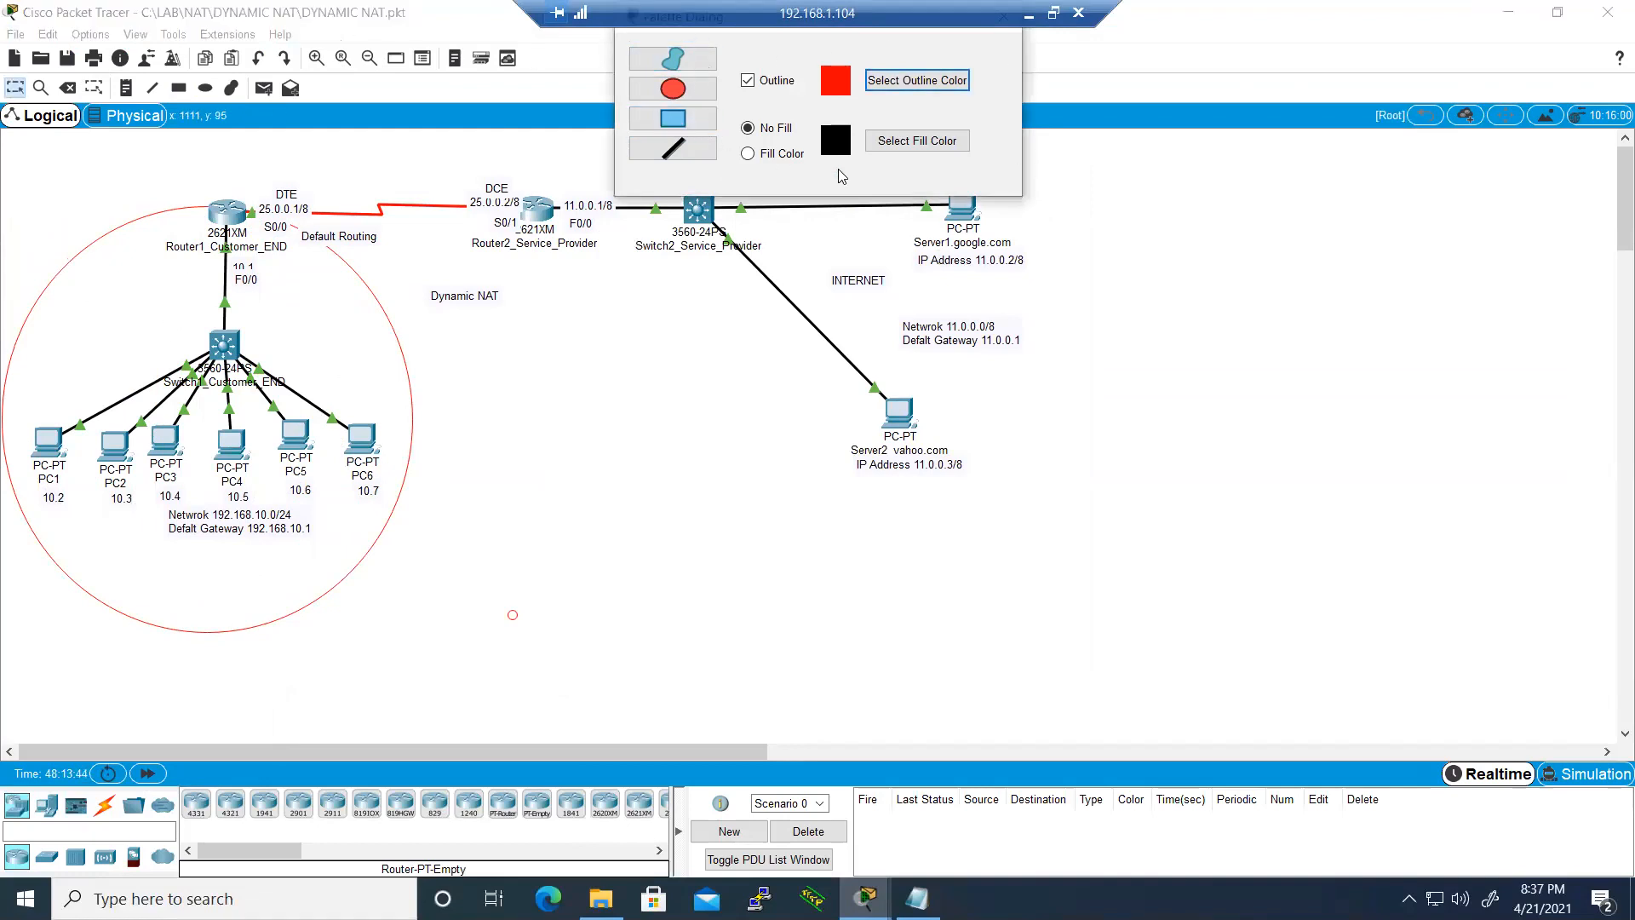
click(778, 421)
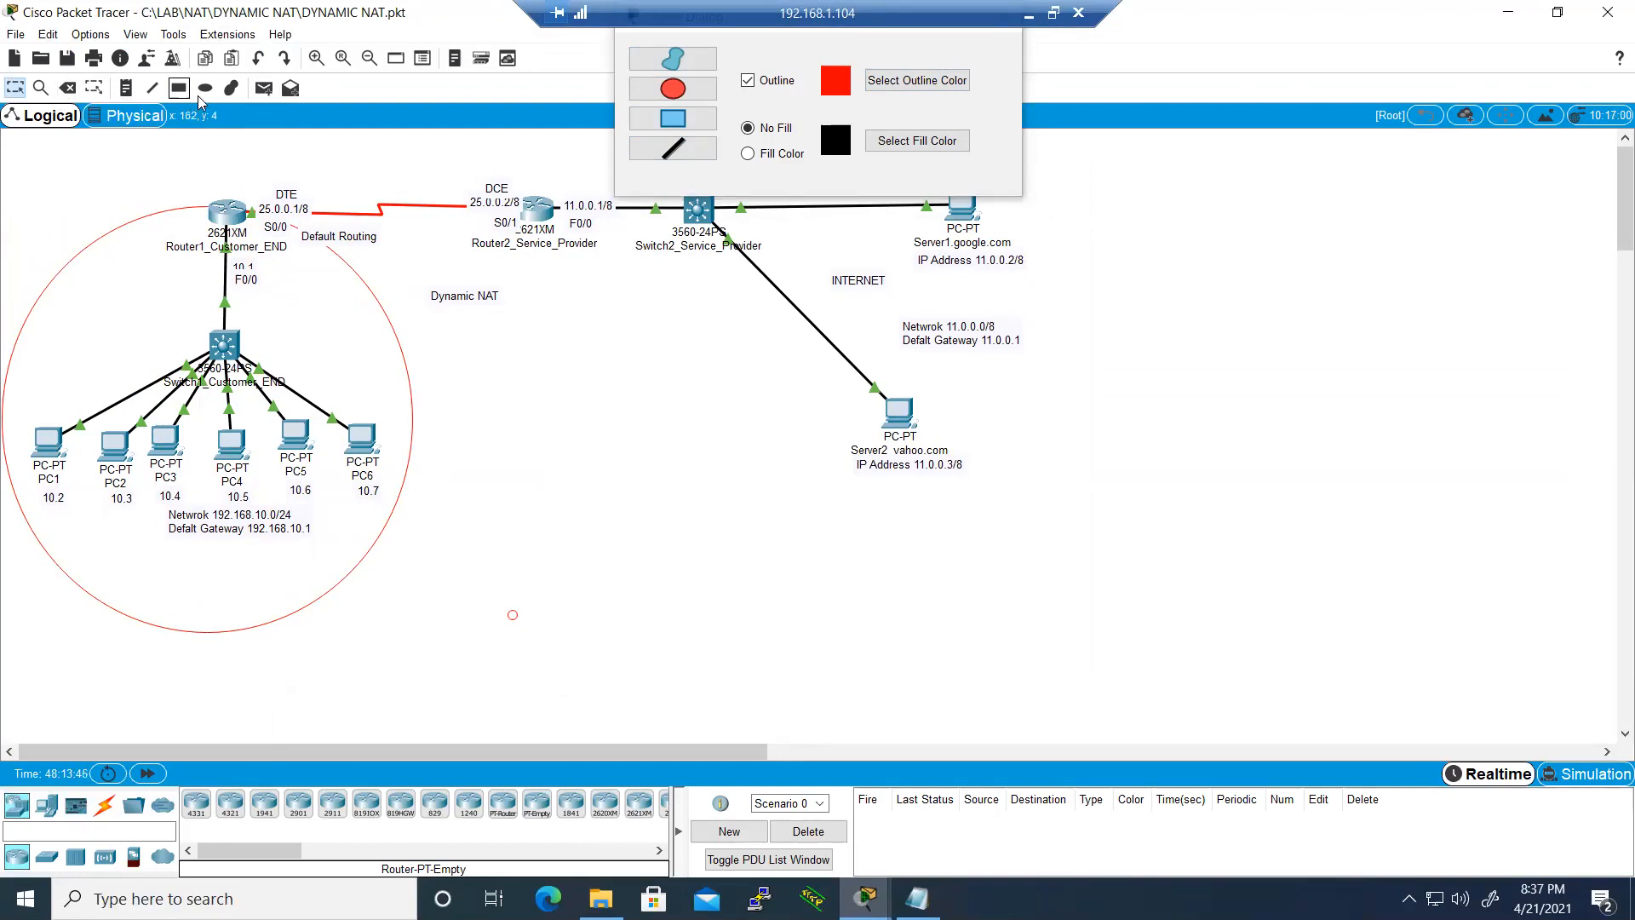
click(178, 88)
click(764, 57)
click(1062, 272)
- Switch to the Dynamic NAT Condfig notes in Notepad and enlarge the text for reading
click(917, 899)
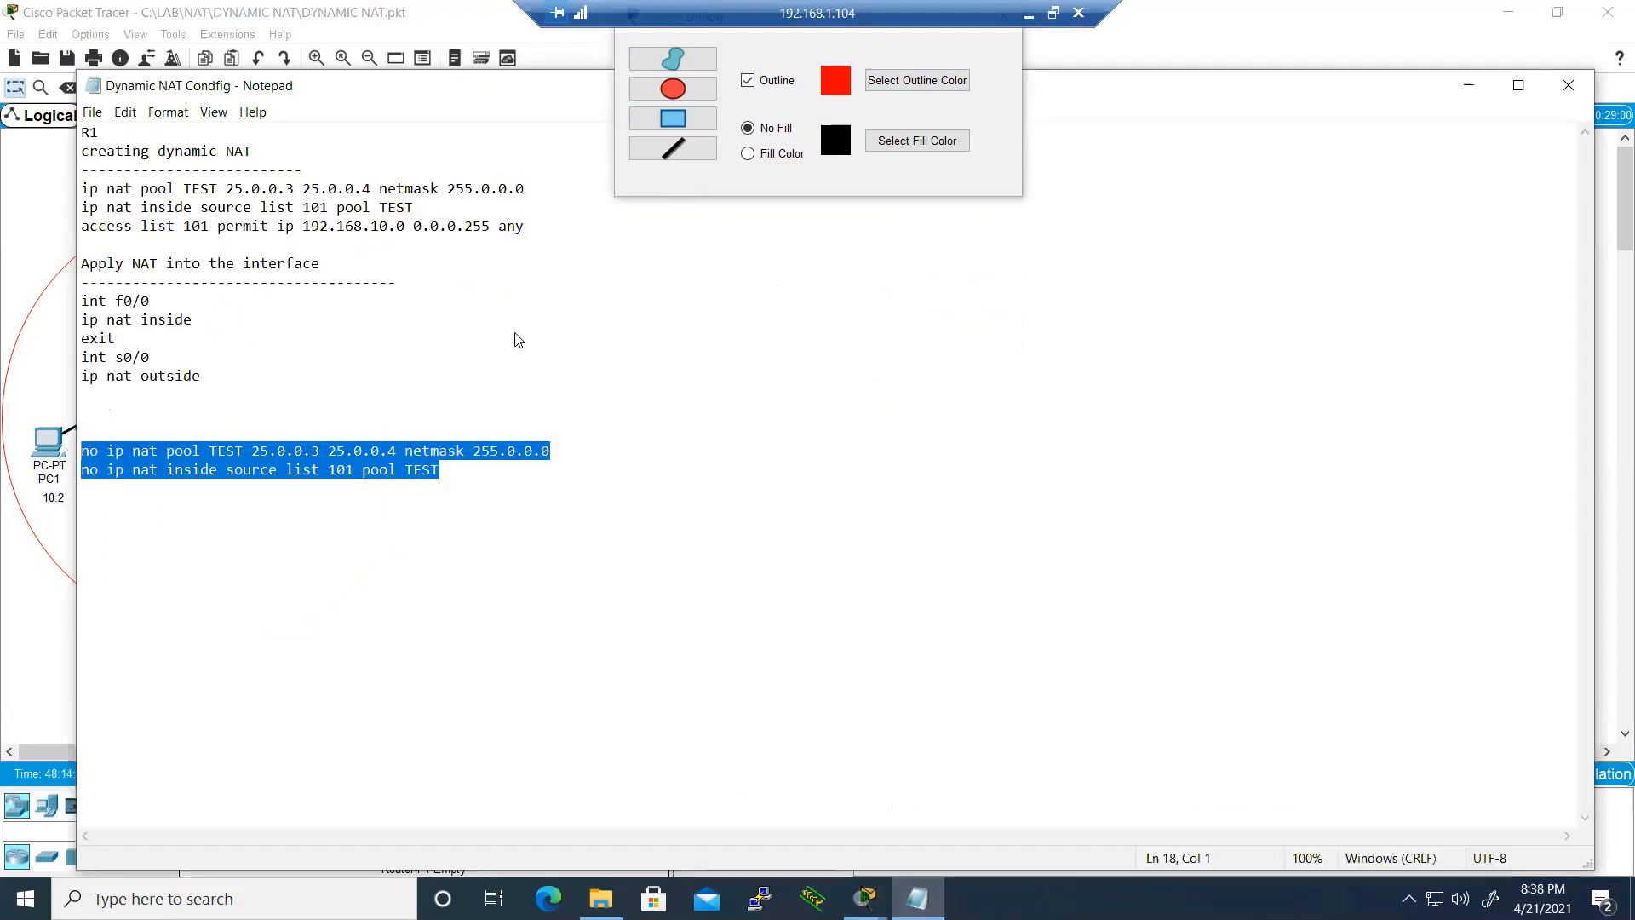
click(656, 335)
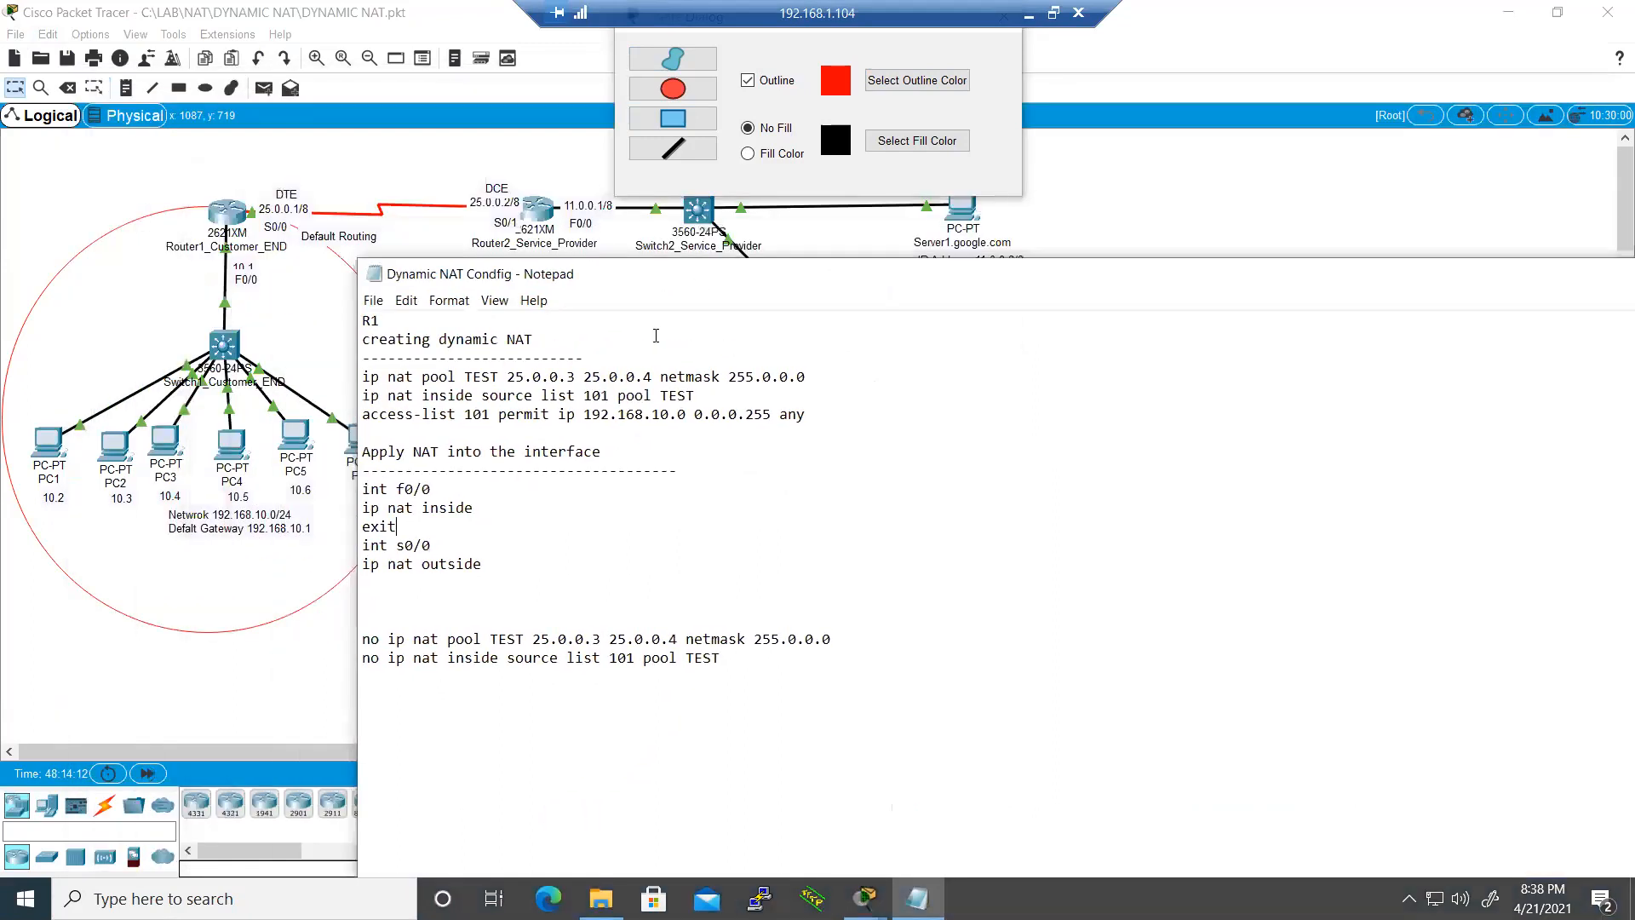
key(ctrl+plus)
key(ctrl+plus)
key(ctrl+plus)
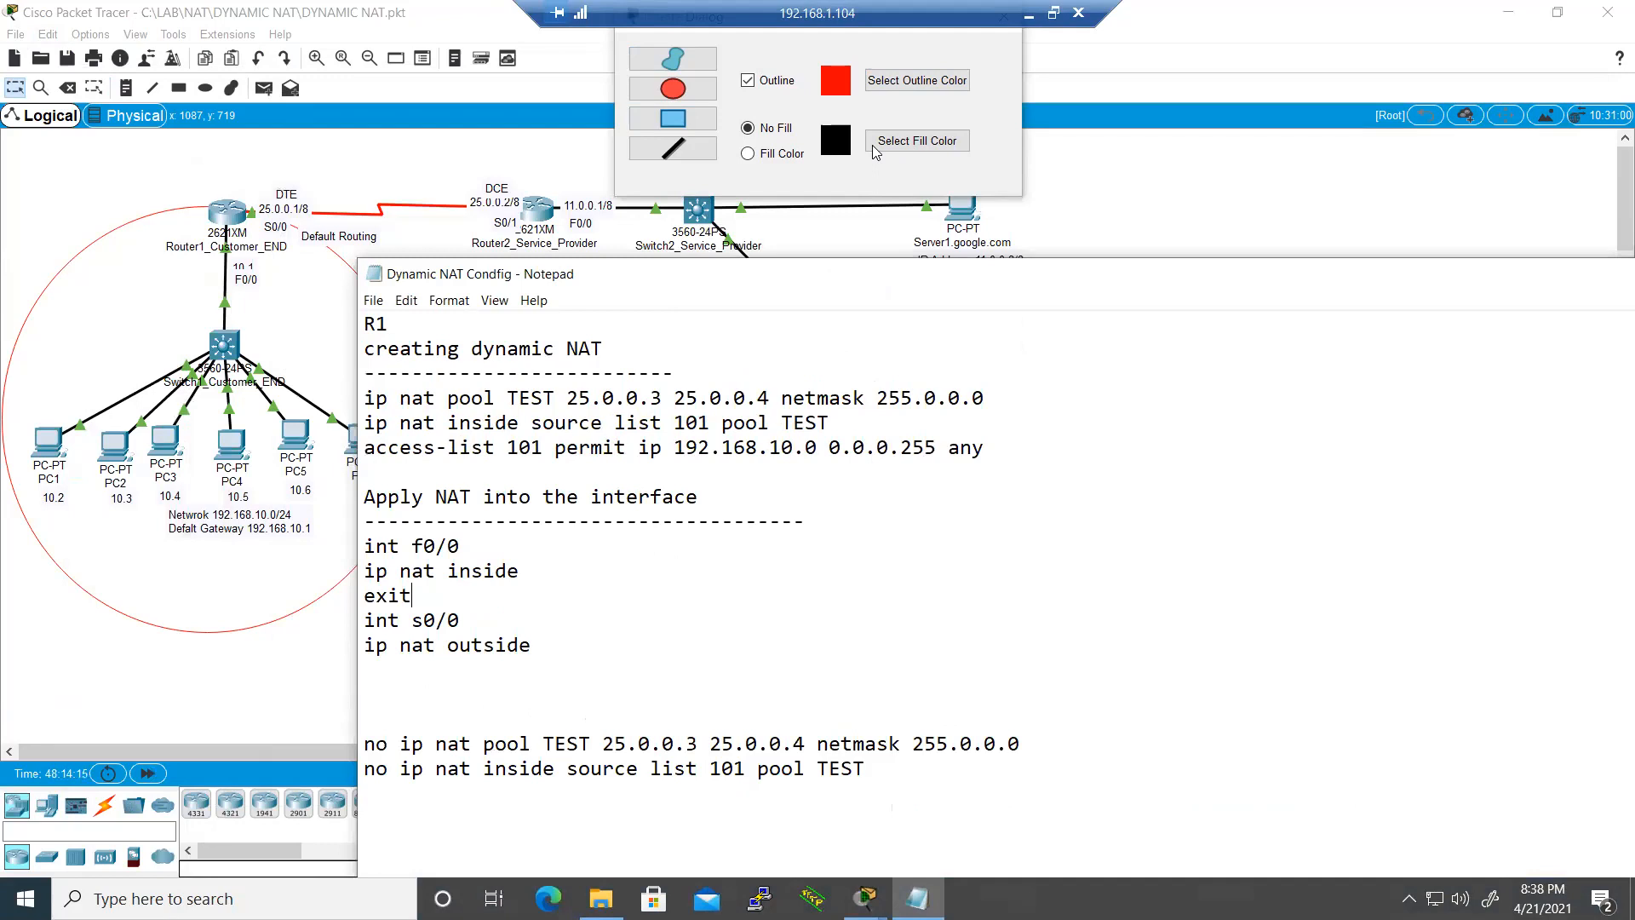
- Examine the ip nat pool command in the notes, including its pool name and the range of public addresses
click(375, 398)
drag(495, 398, 349, 390)
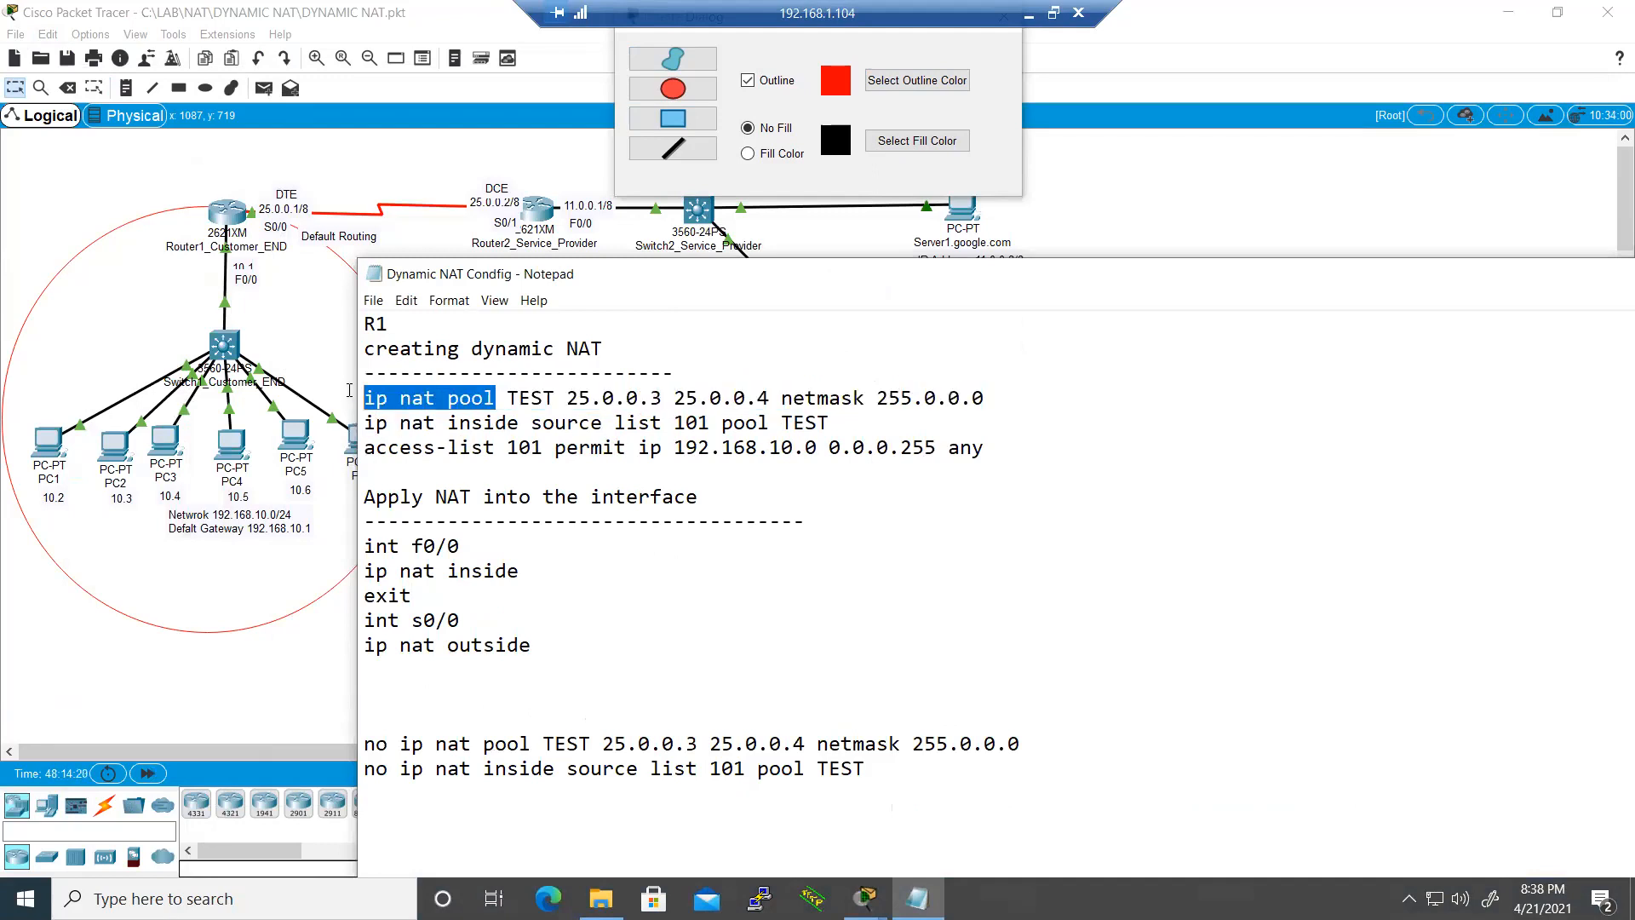
double_click(534, 397)
click(602, 423)
drag(578, 398, 767, 388)
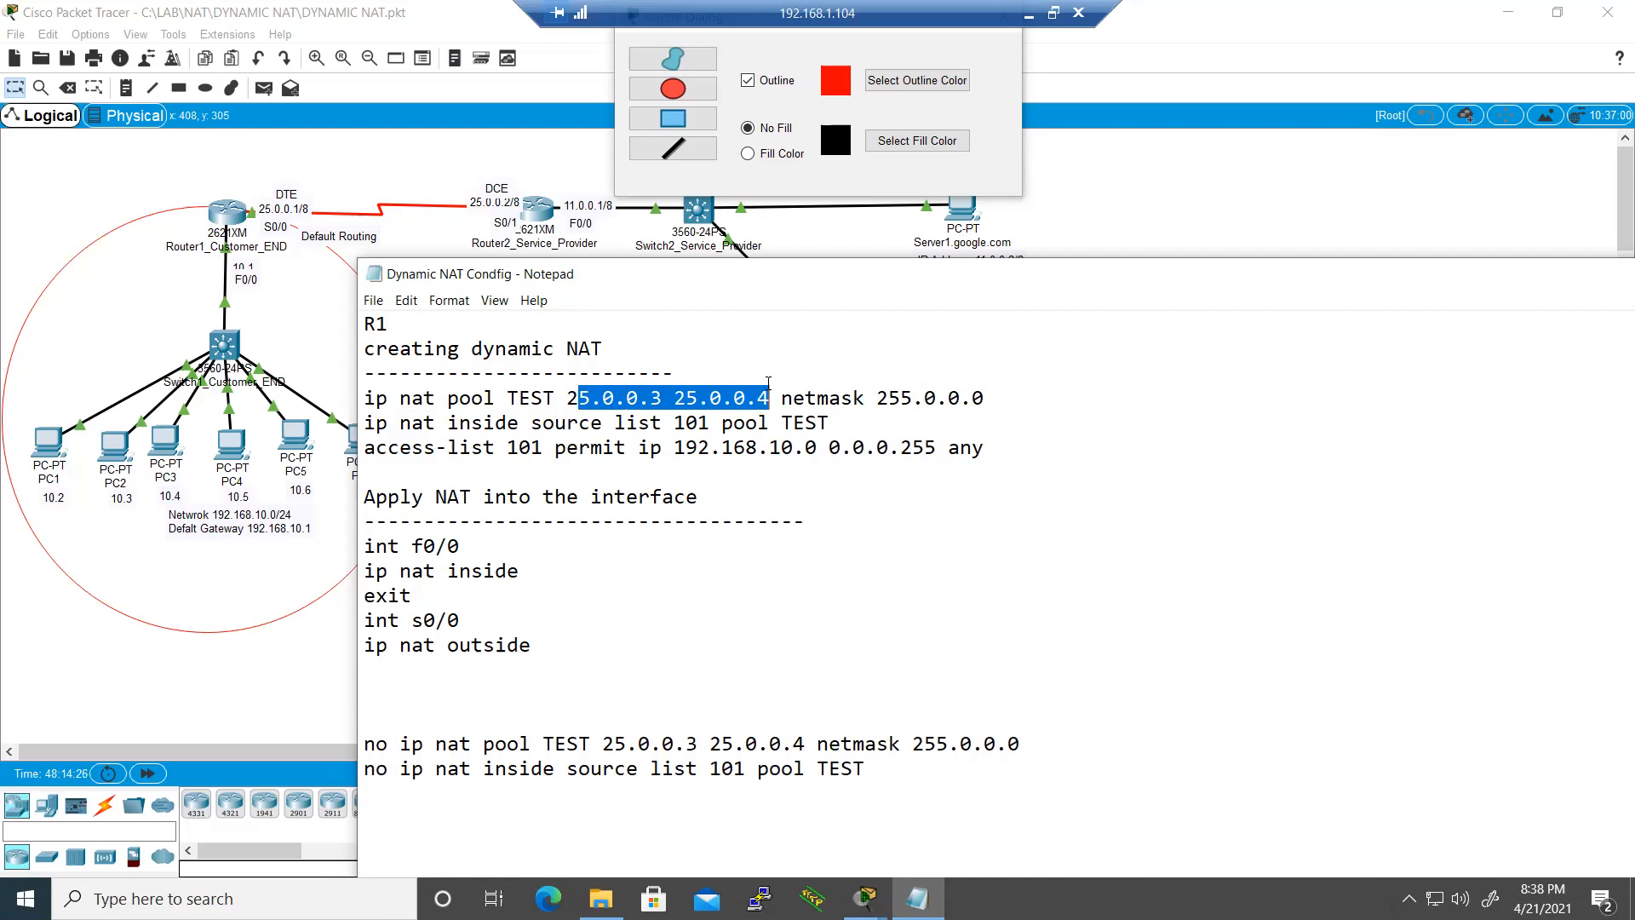
click(672, 432)
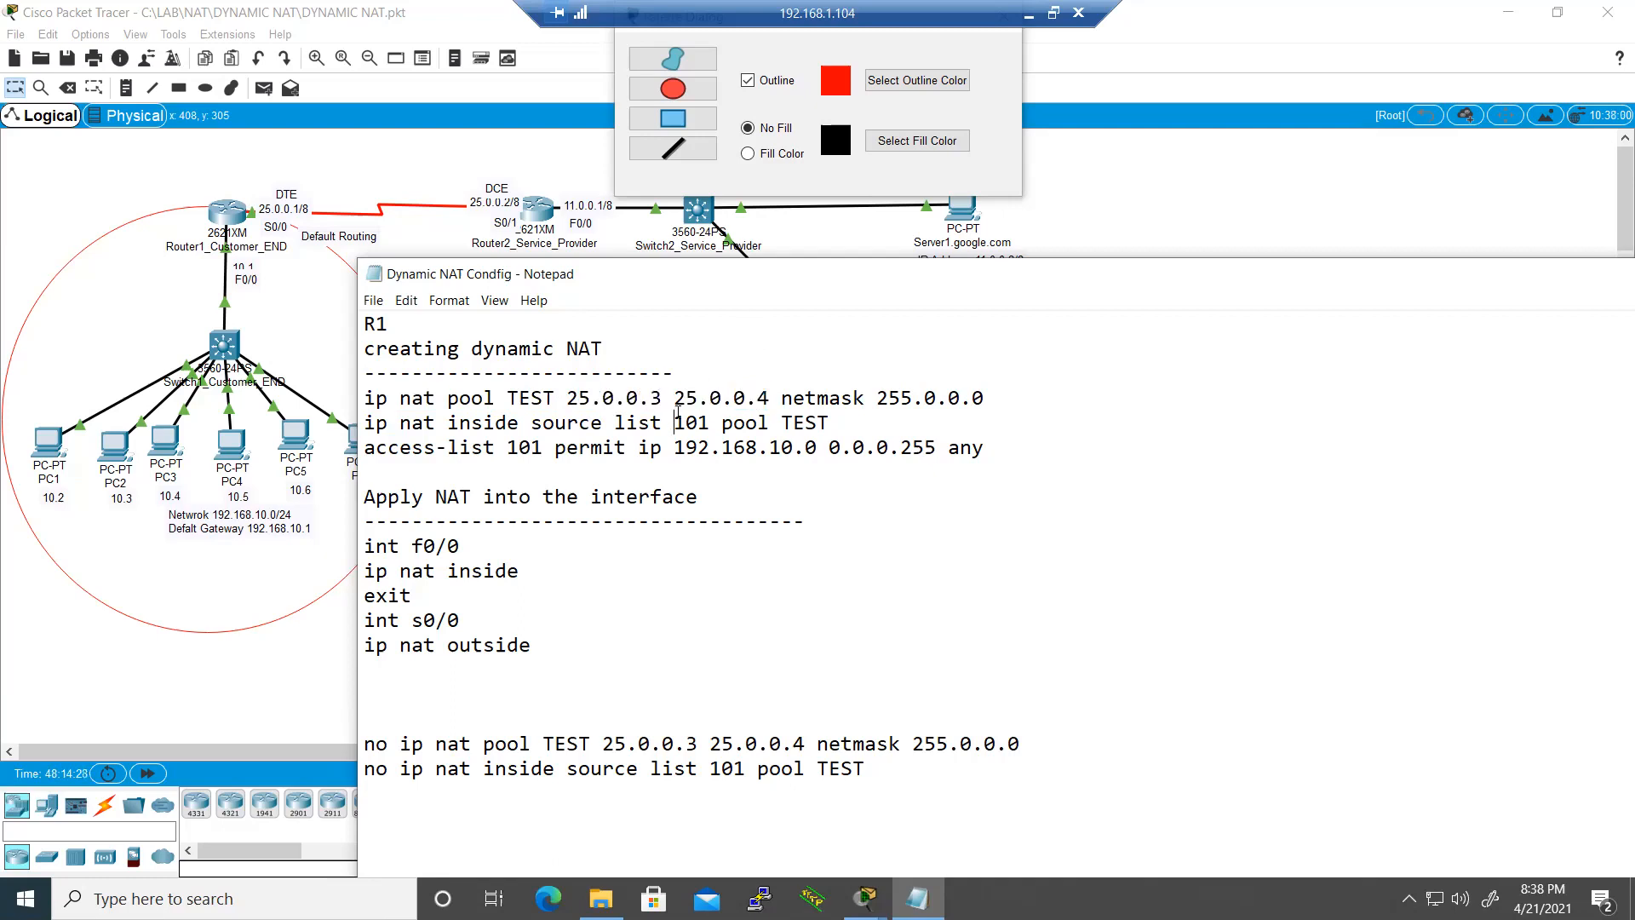
drag(651, 398, 770, 398)
click(674, 398)
drag(565, 400, 771, 397)
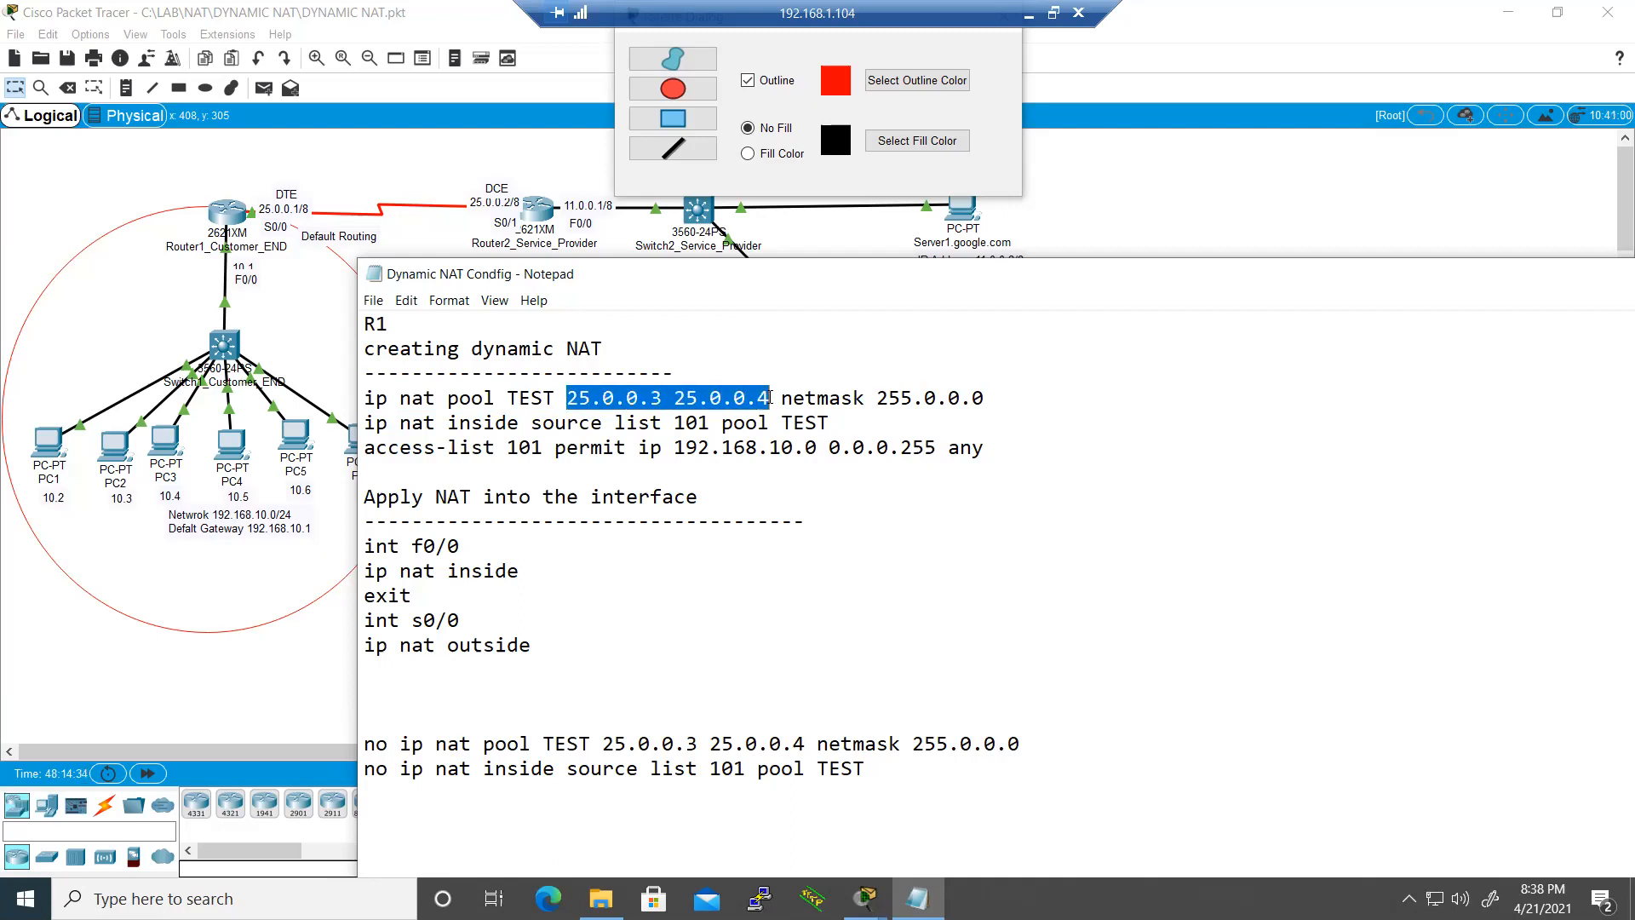
- Examine how the inside source command ties pool TEST to list 101, and read the access-list 101 permit line
drag(508, 398, 530, 397)
drag(716, 422, 820, 419)
drag(710, 423, 679, 424)
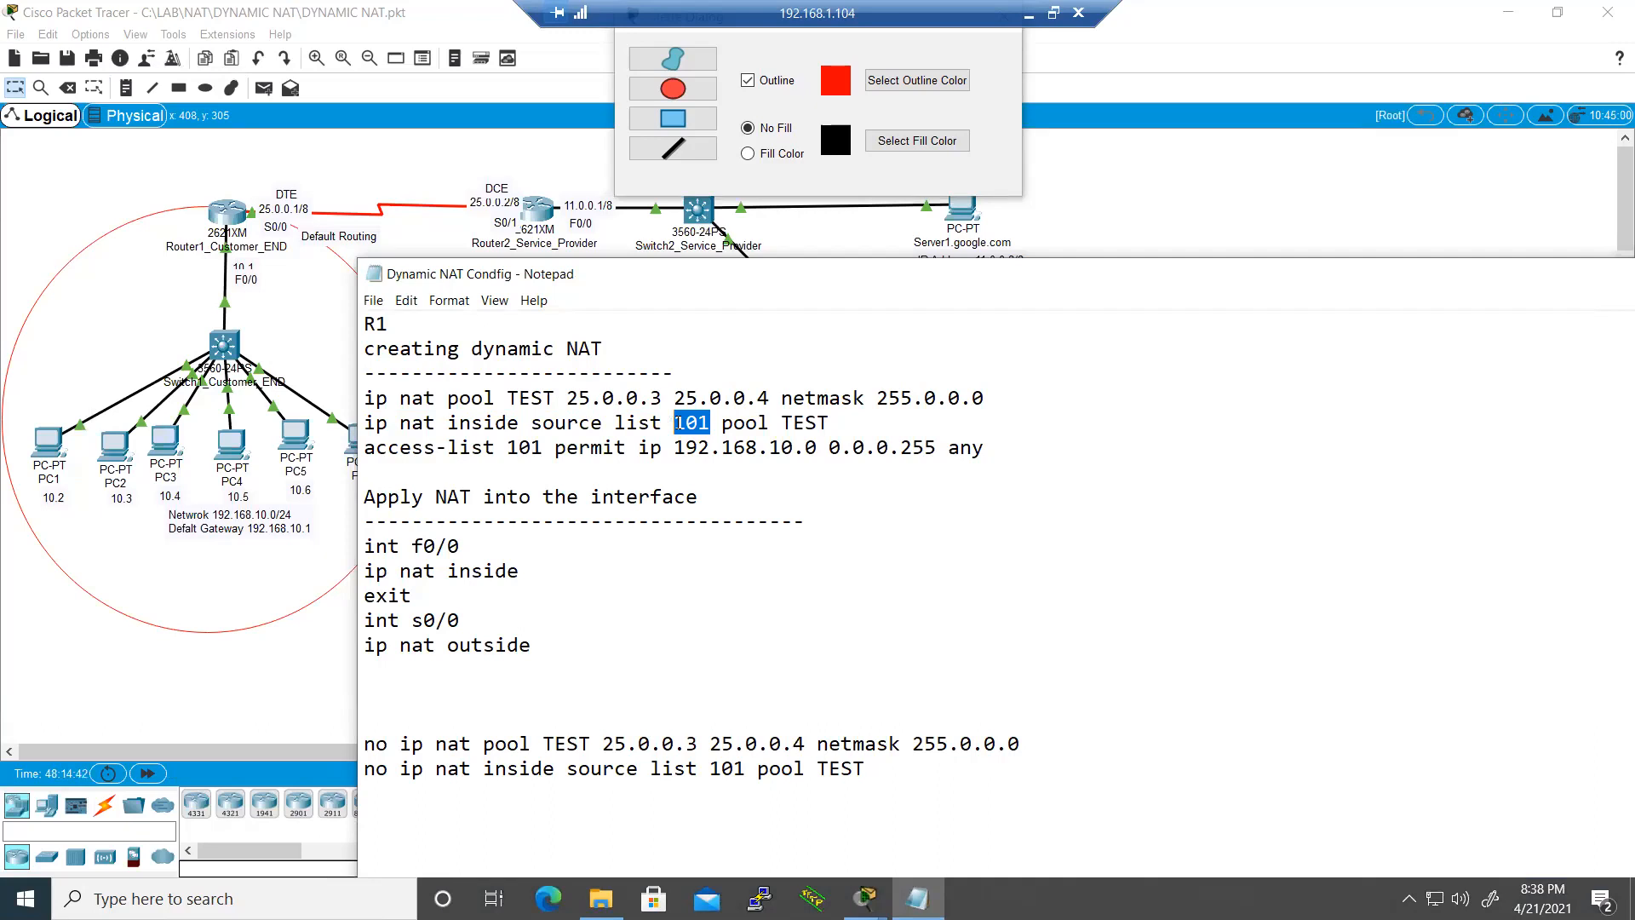
drag(517, 447, 980, 446)
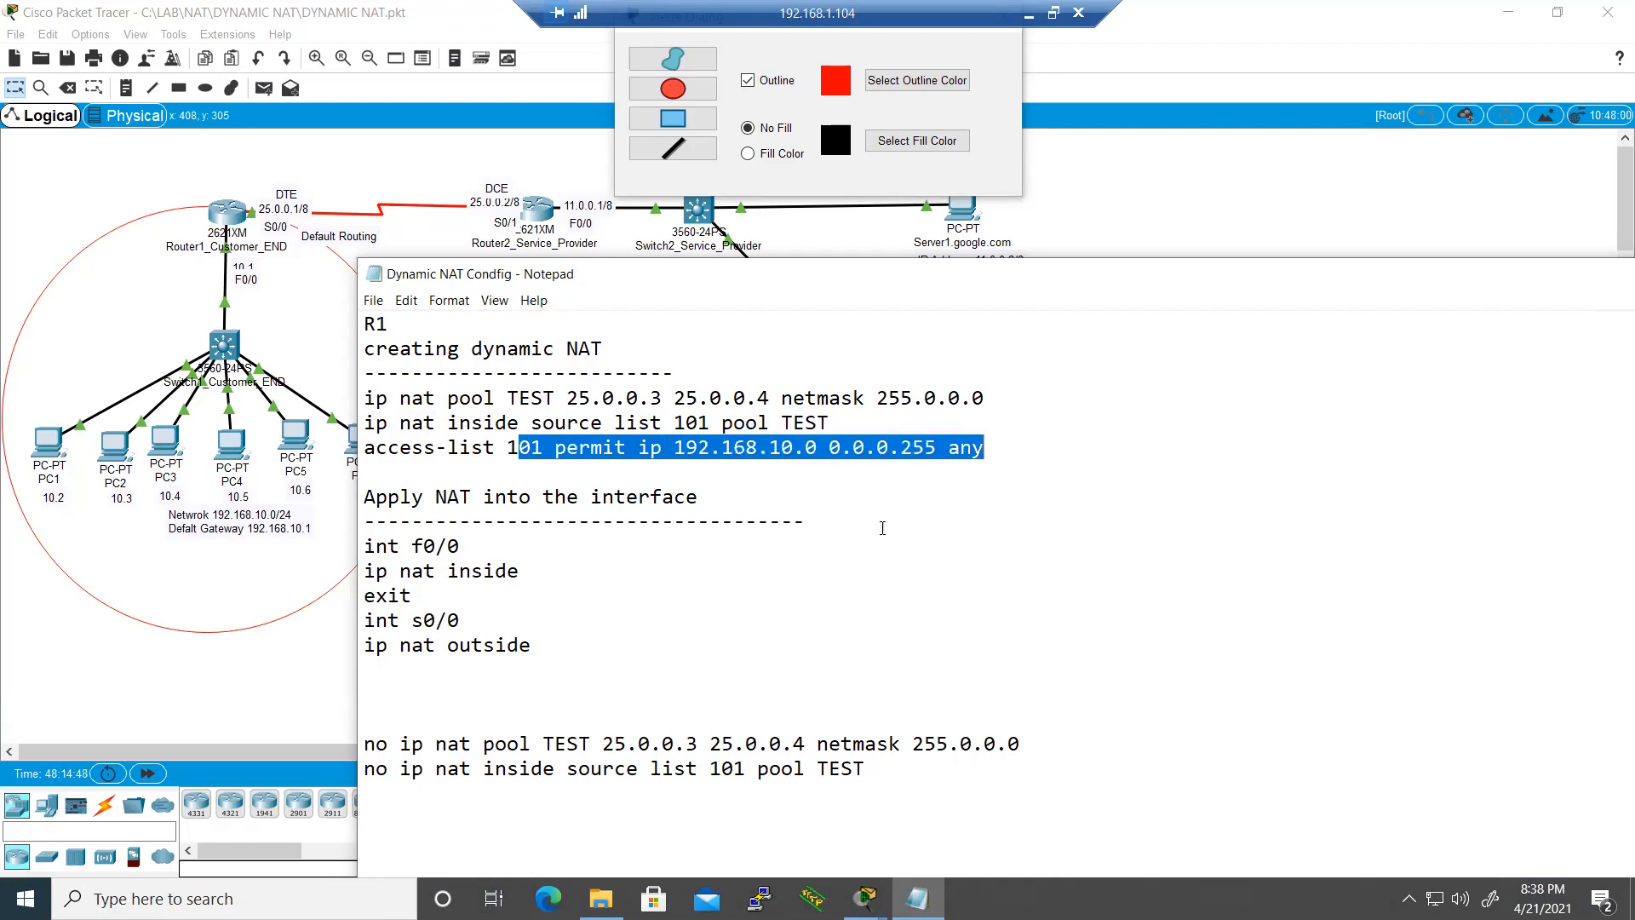
click(803, 505)
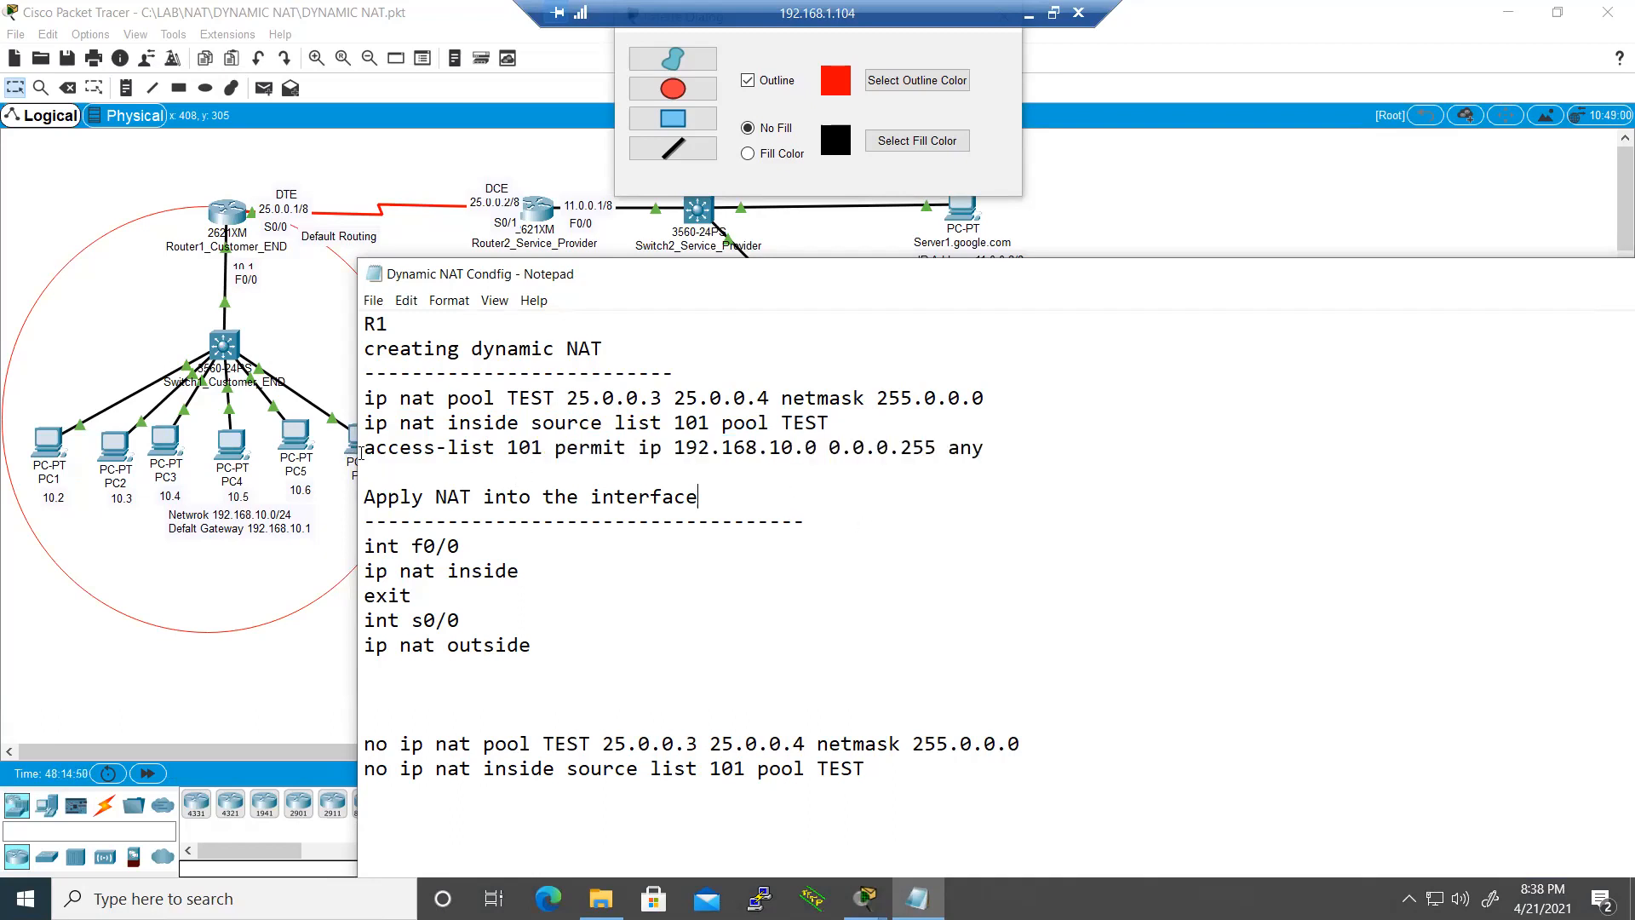
drag(363, 449, 986, 443)
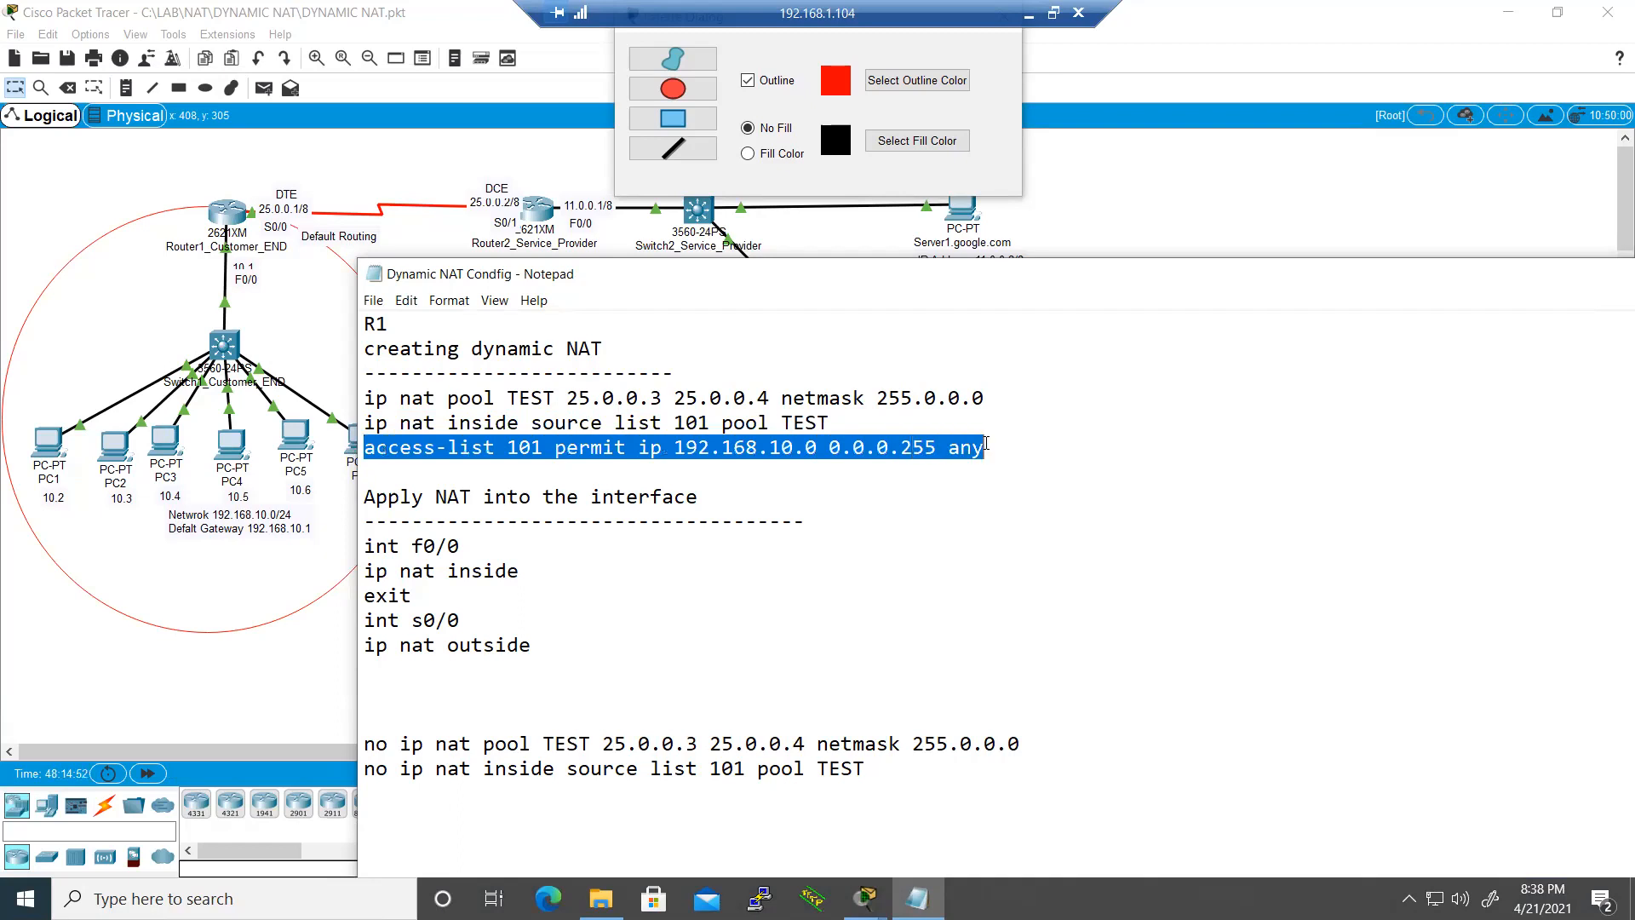
click(770, 423)
drag(717, 449, 935, 449)
click(675, 448)
drag(675, 448, 981, 451)
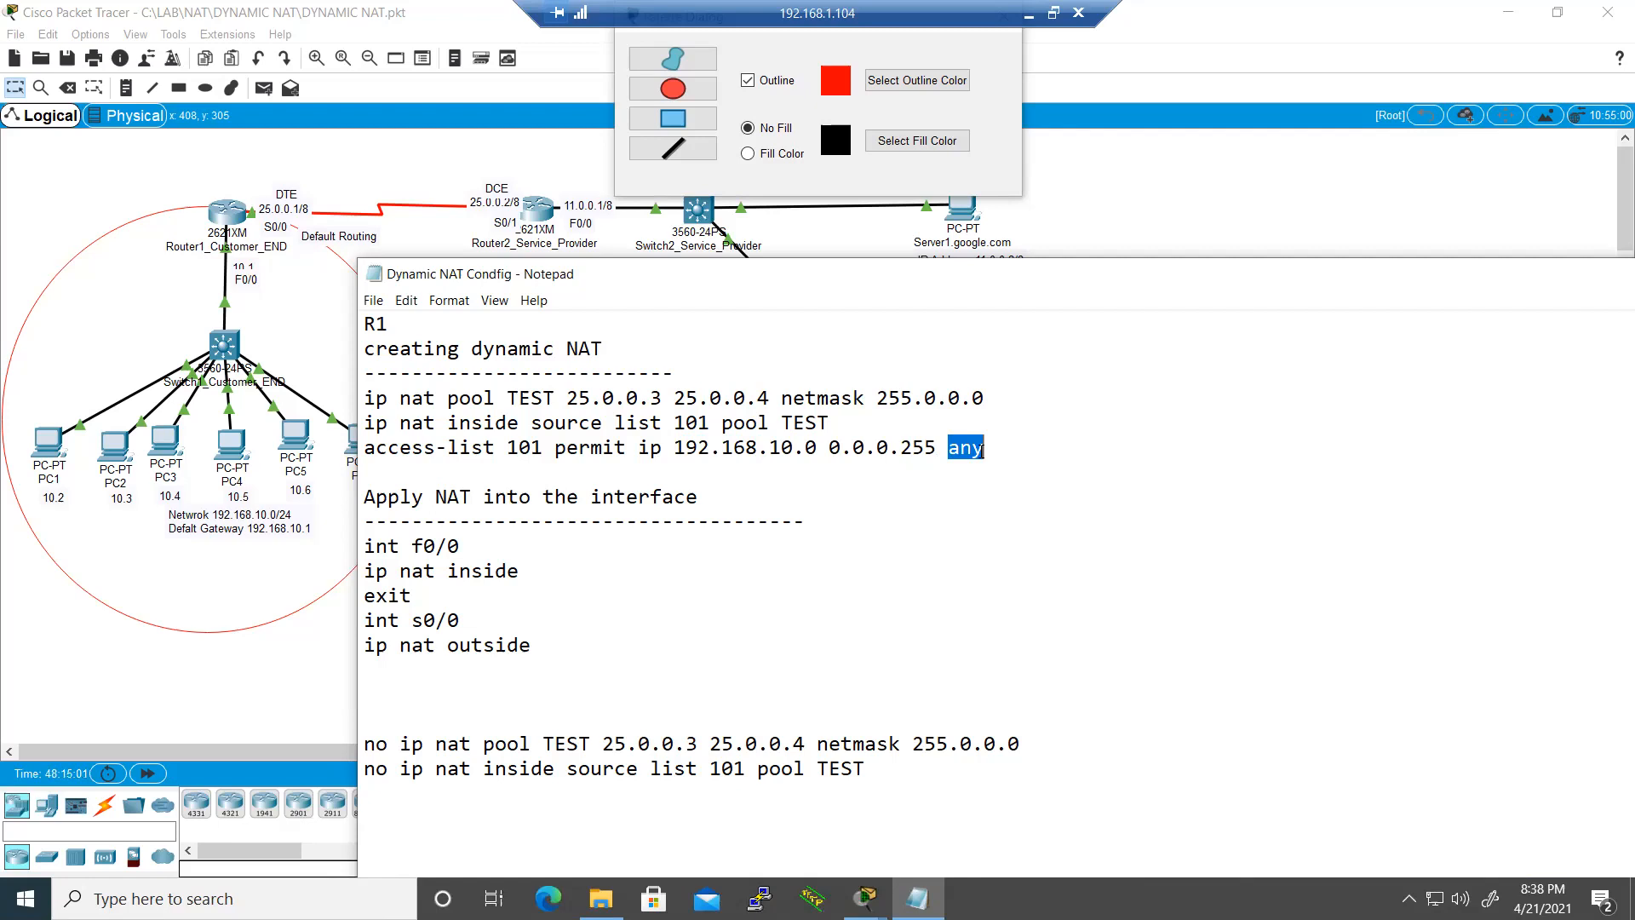
- Read the interface section of the notes that applies NAT inside on f0/0 and NAT outside on s0/0
click(901, 487)
drag(533, 581, 367, 572)
drag(543, 647, 377, 554)
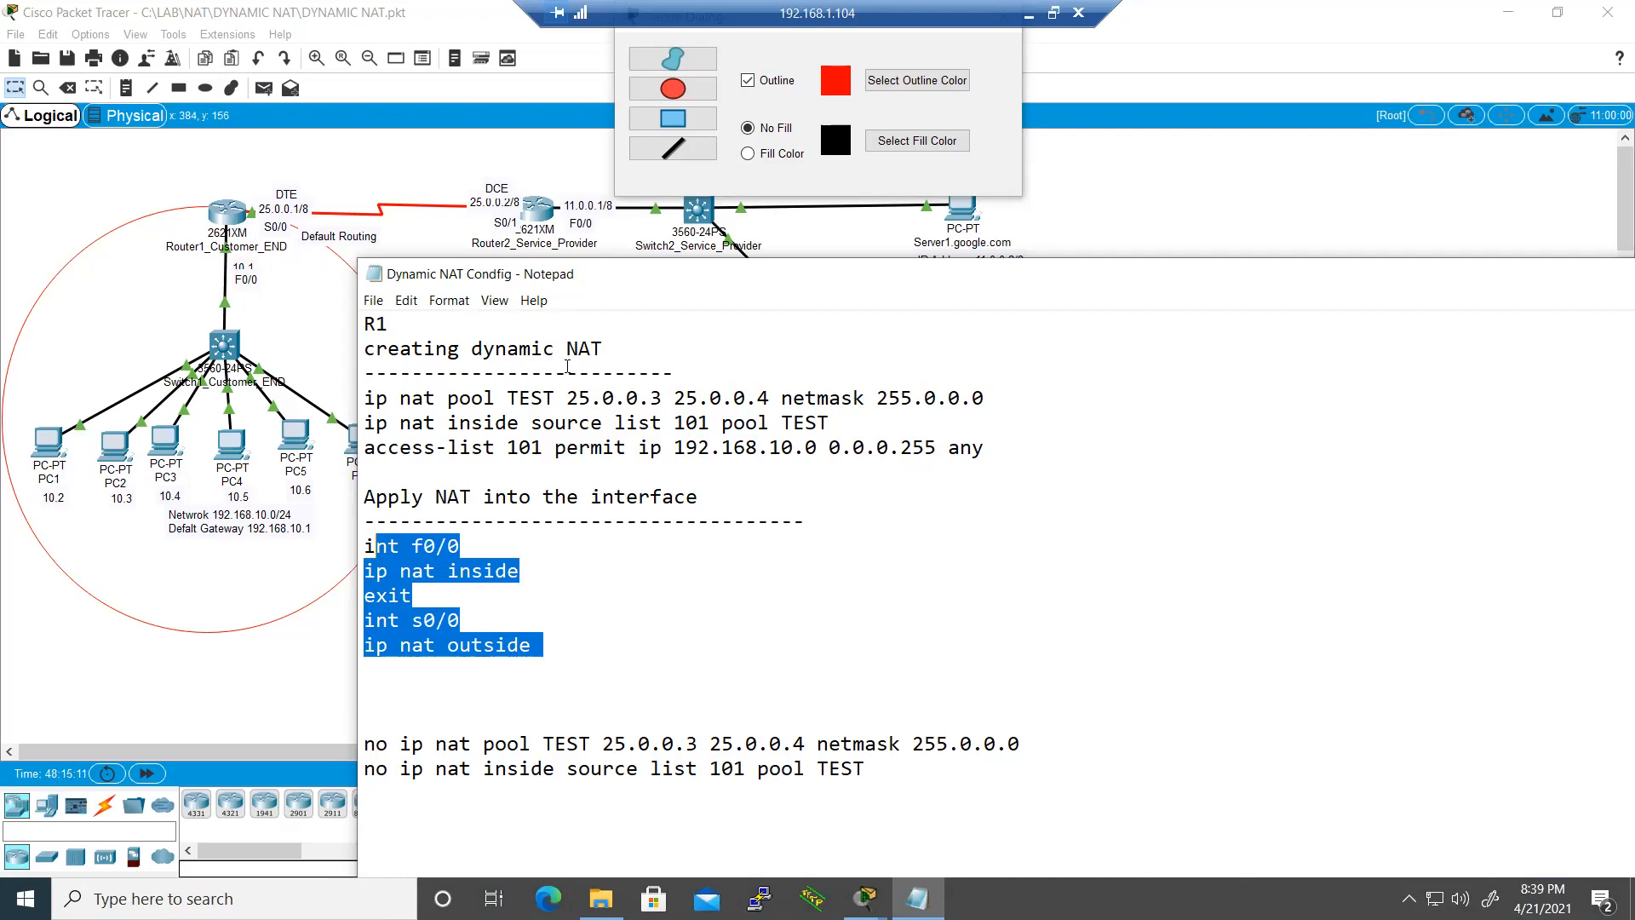
click(756, 494)
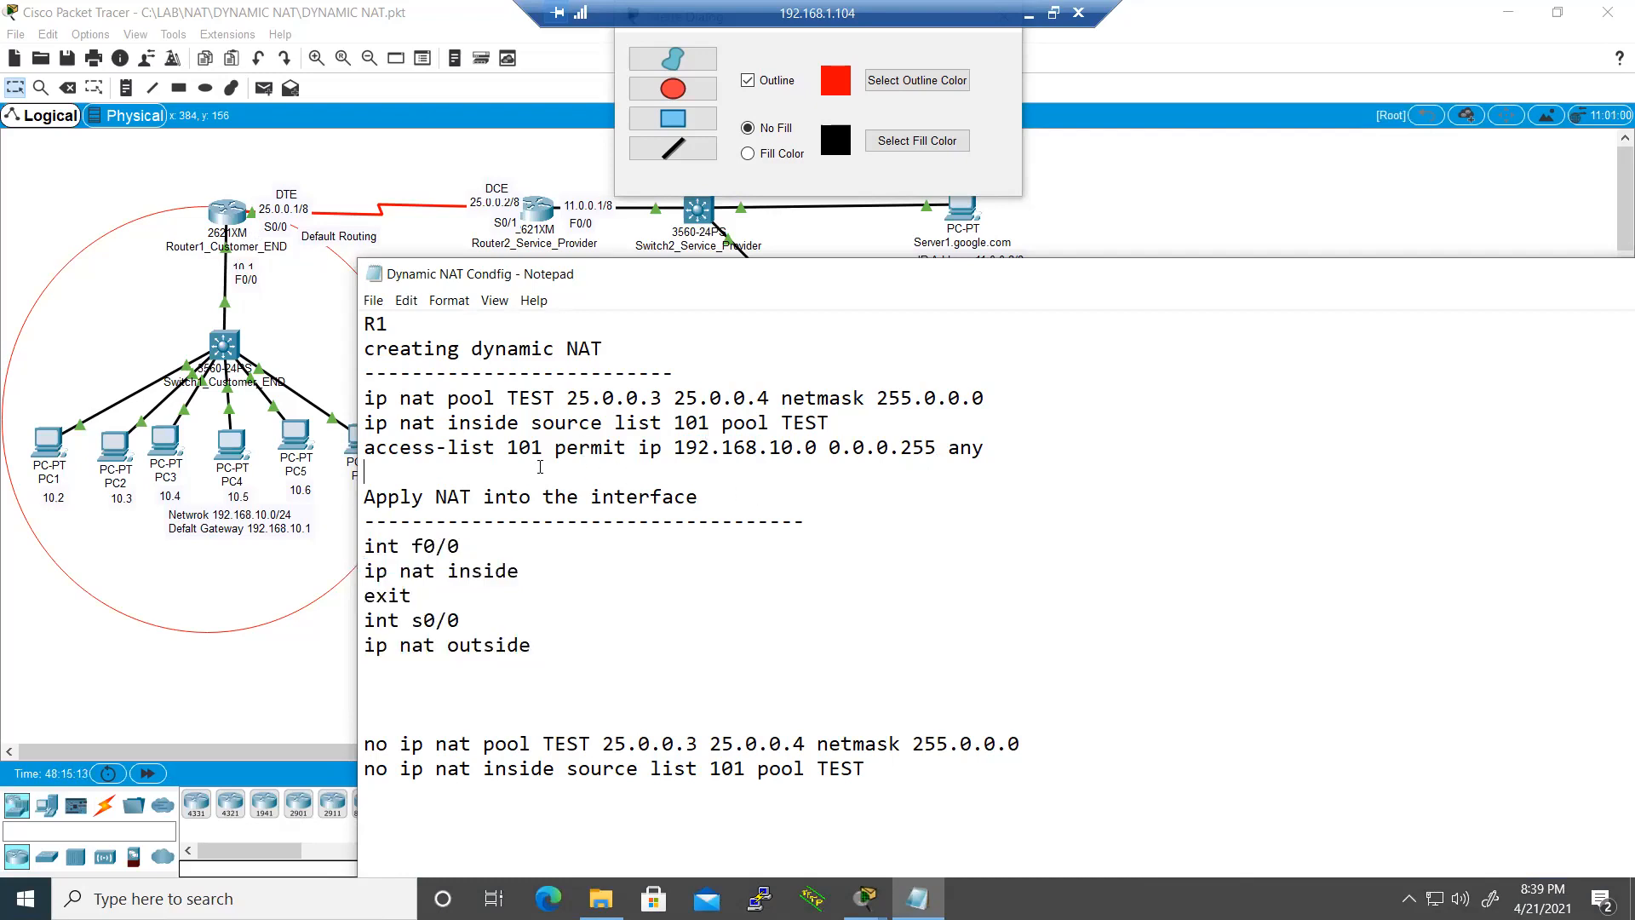
- Examine the source network, wildcard mask and destination in the access-list 101 command
drag(507, 447, 987, 454)
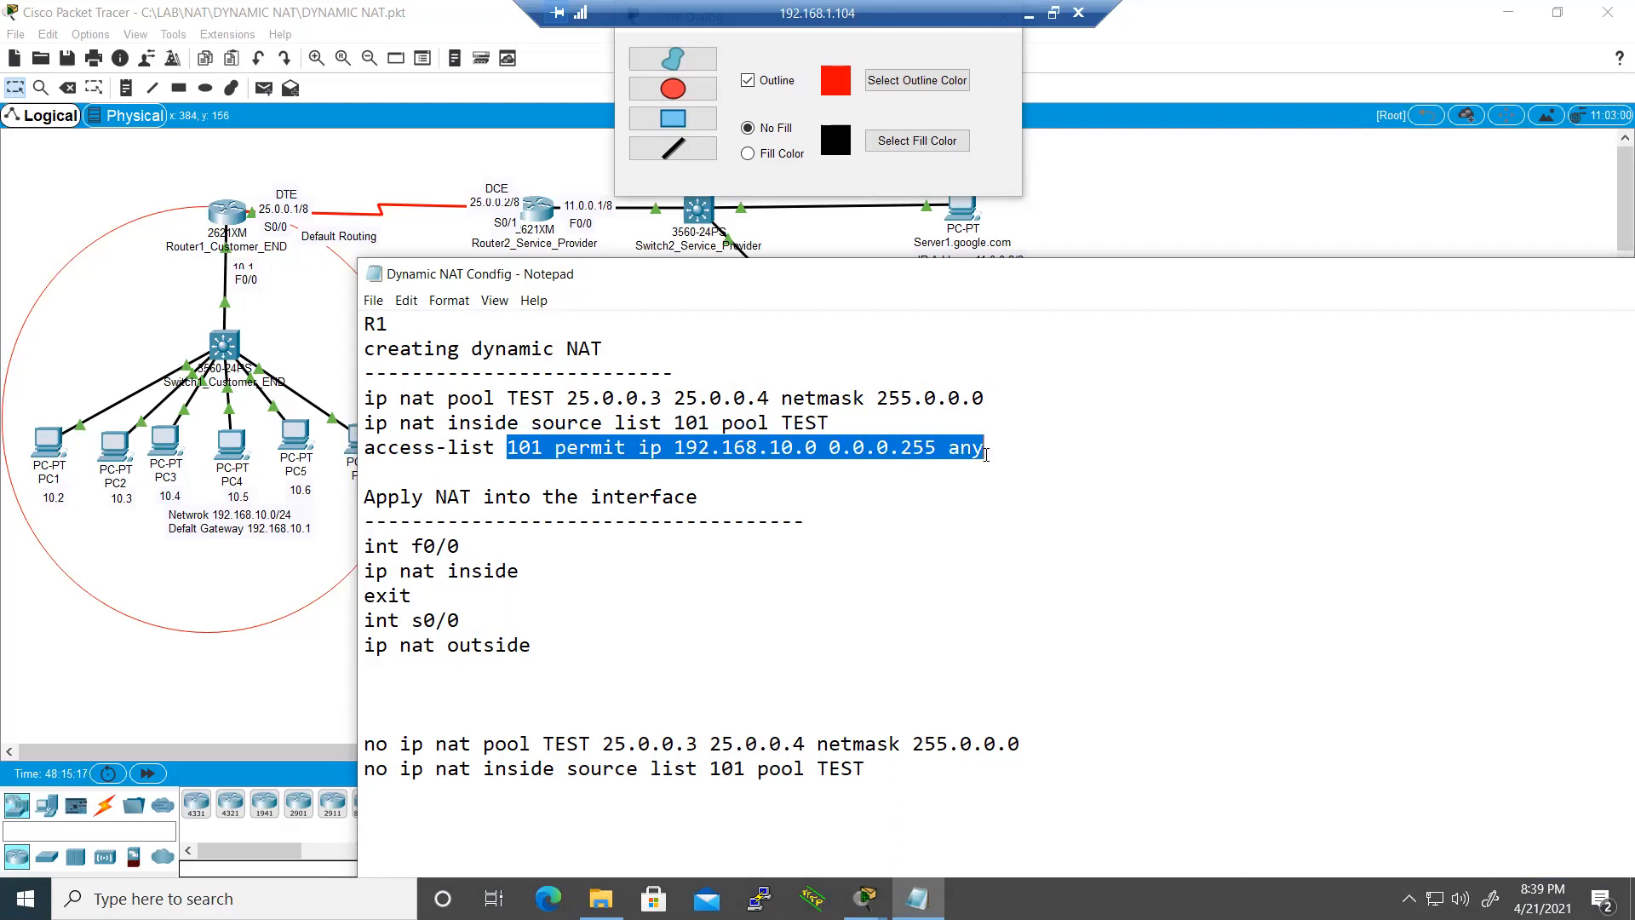
click(506, 572)
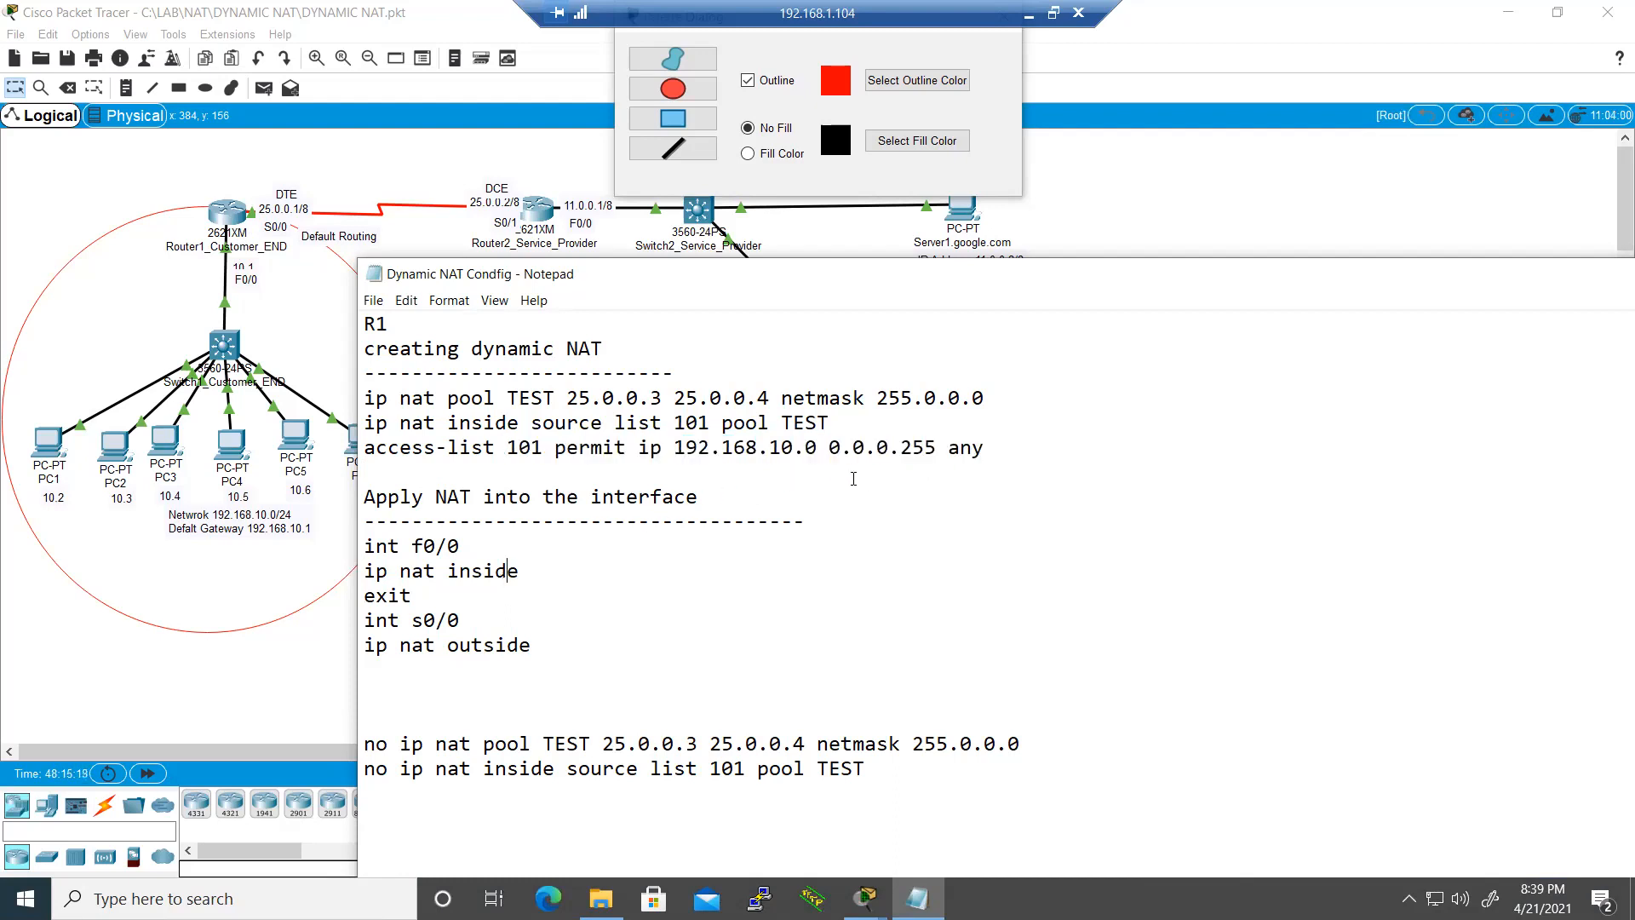
drag(660, 452, 815, 453)
click(829, 519)
click(632, 500)
drag(990, 449, 851, 449)
click(817, 501)
- Compare the pool name and list number across the pool, inside source and access-list commands in the notes
drag(508, 398, 590, 393)
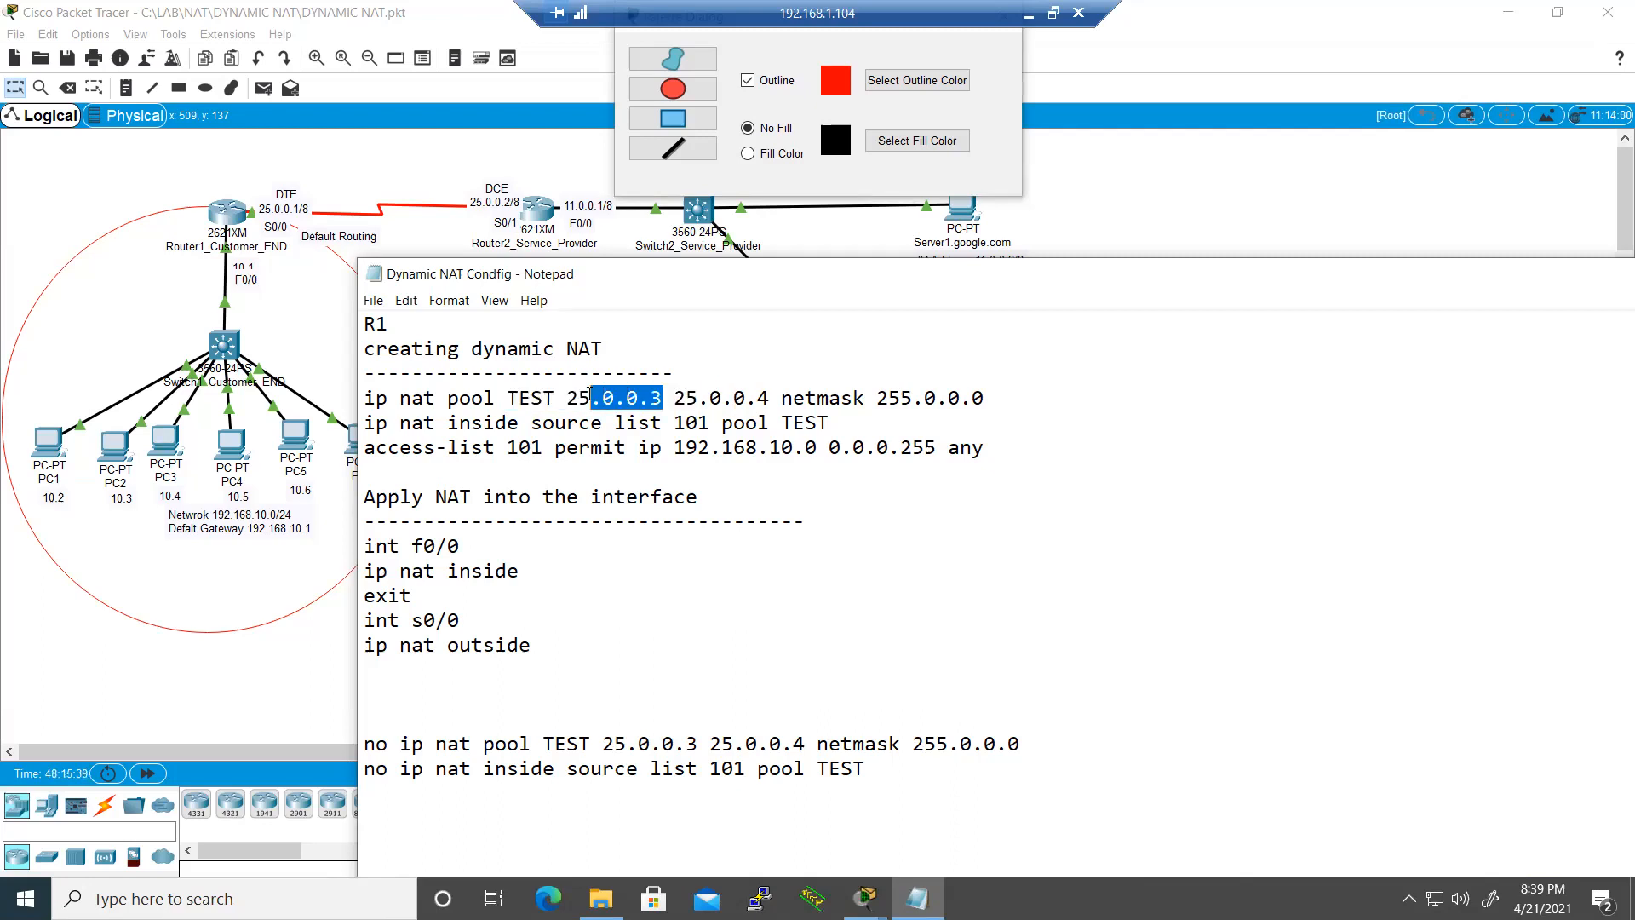
double_click(521, 398)
double_click(686, 424)
drag(830, 423, 692, 424)
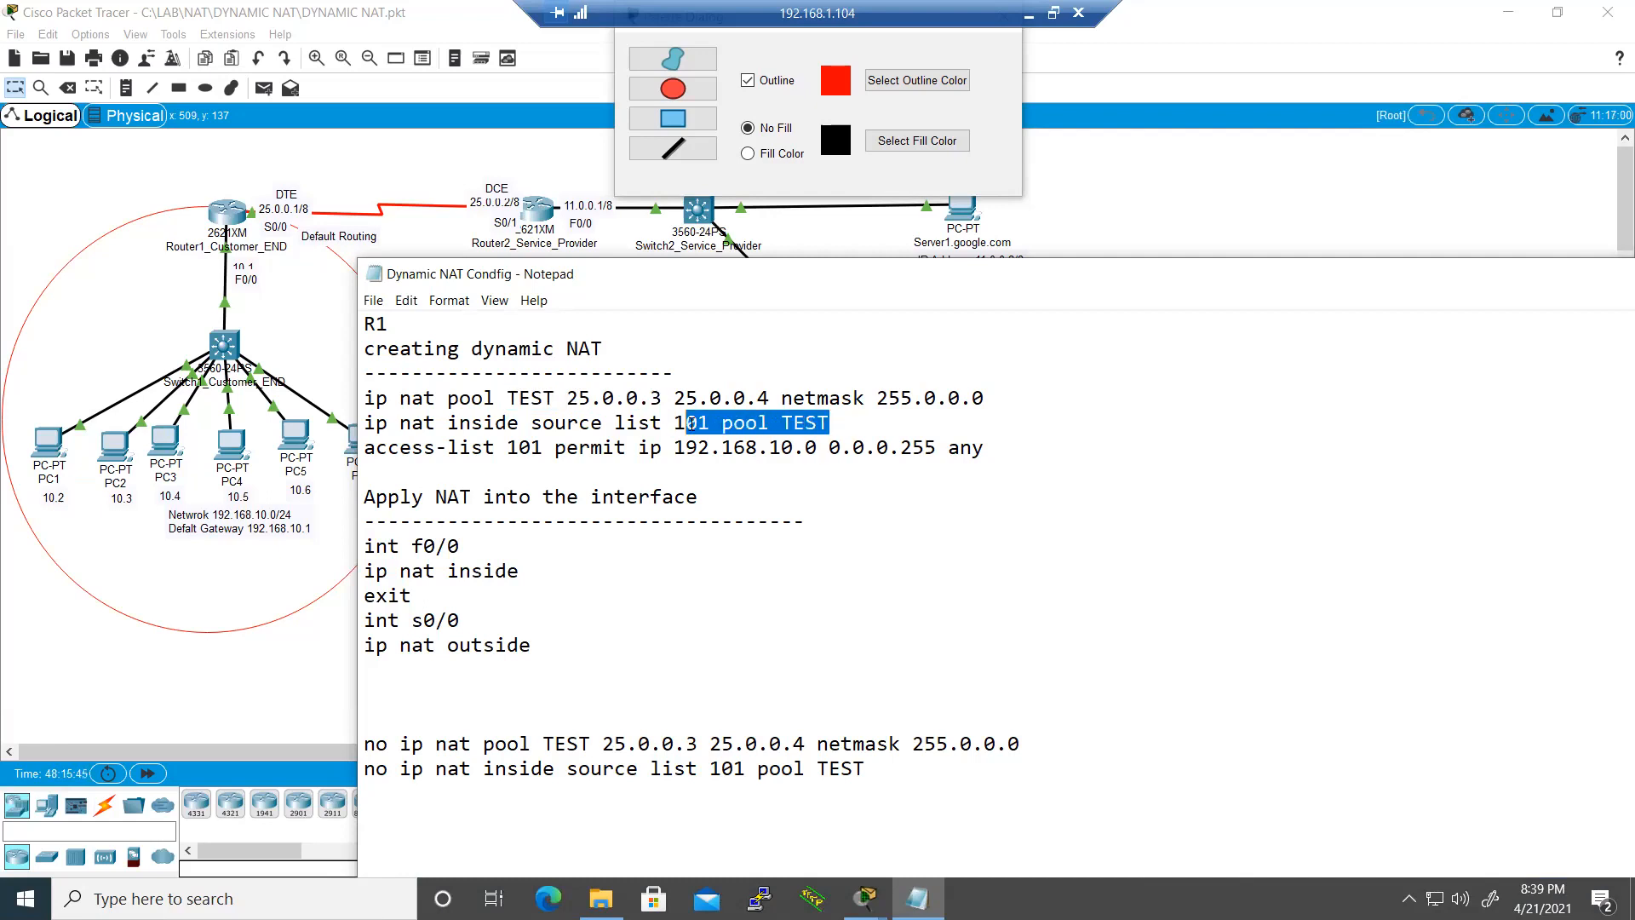
double_click(690, 424)
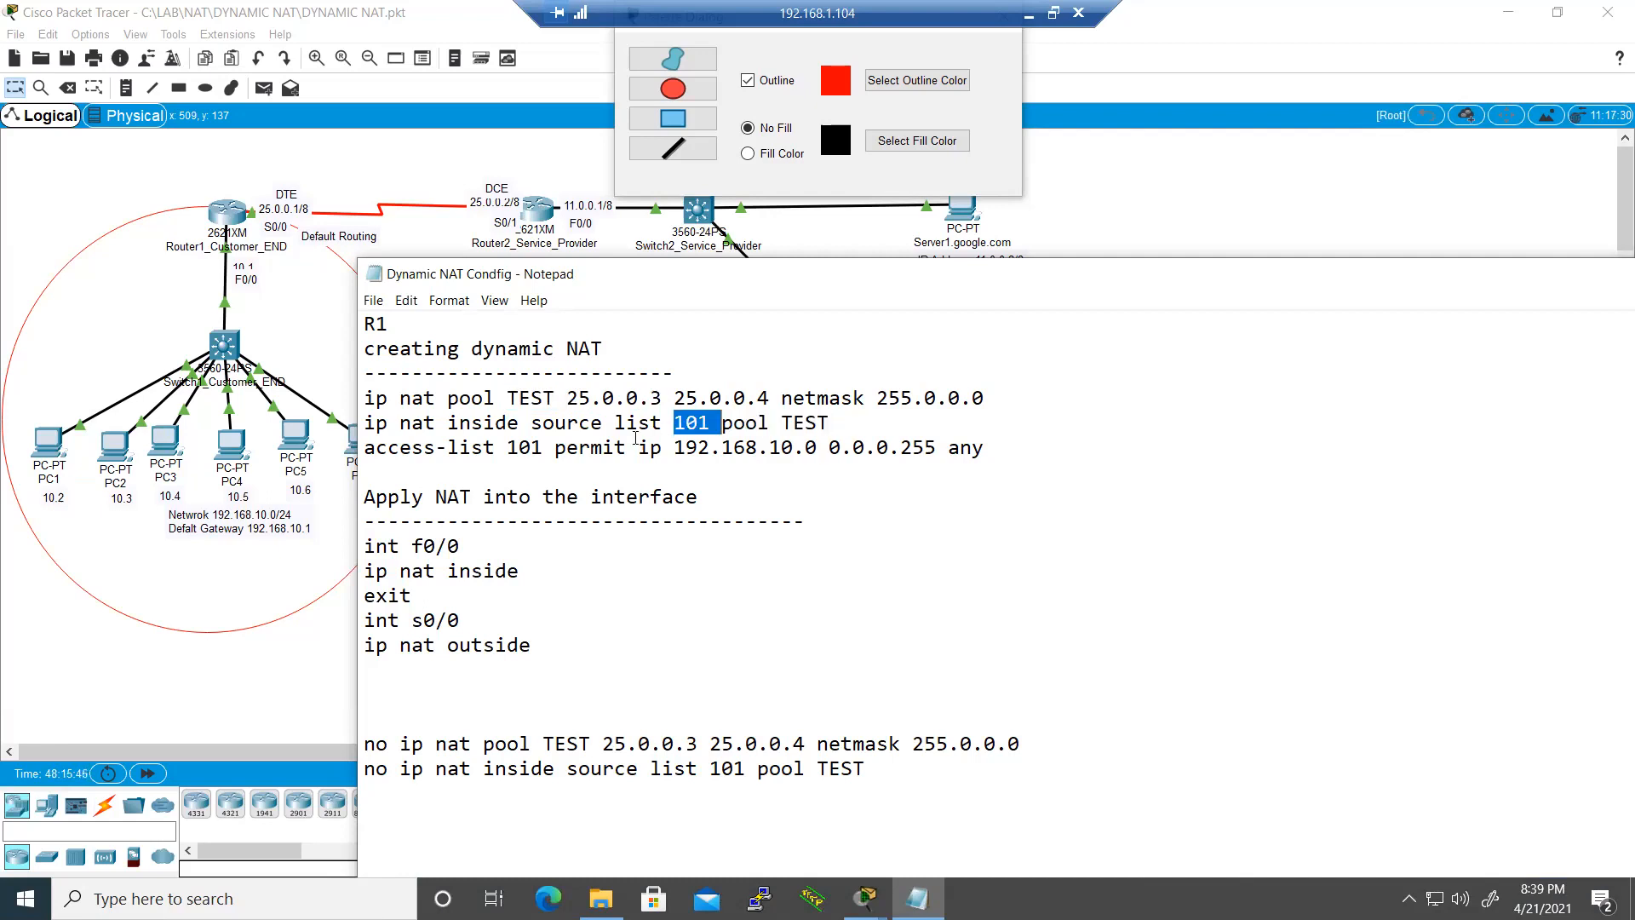
double_click(528, 448)
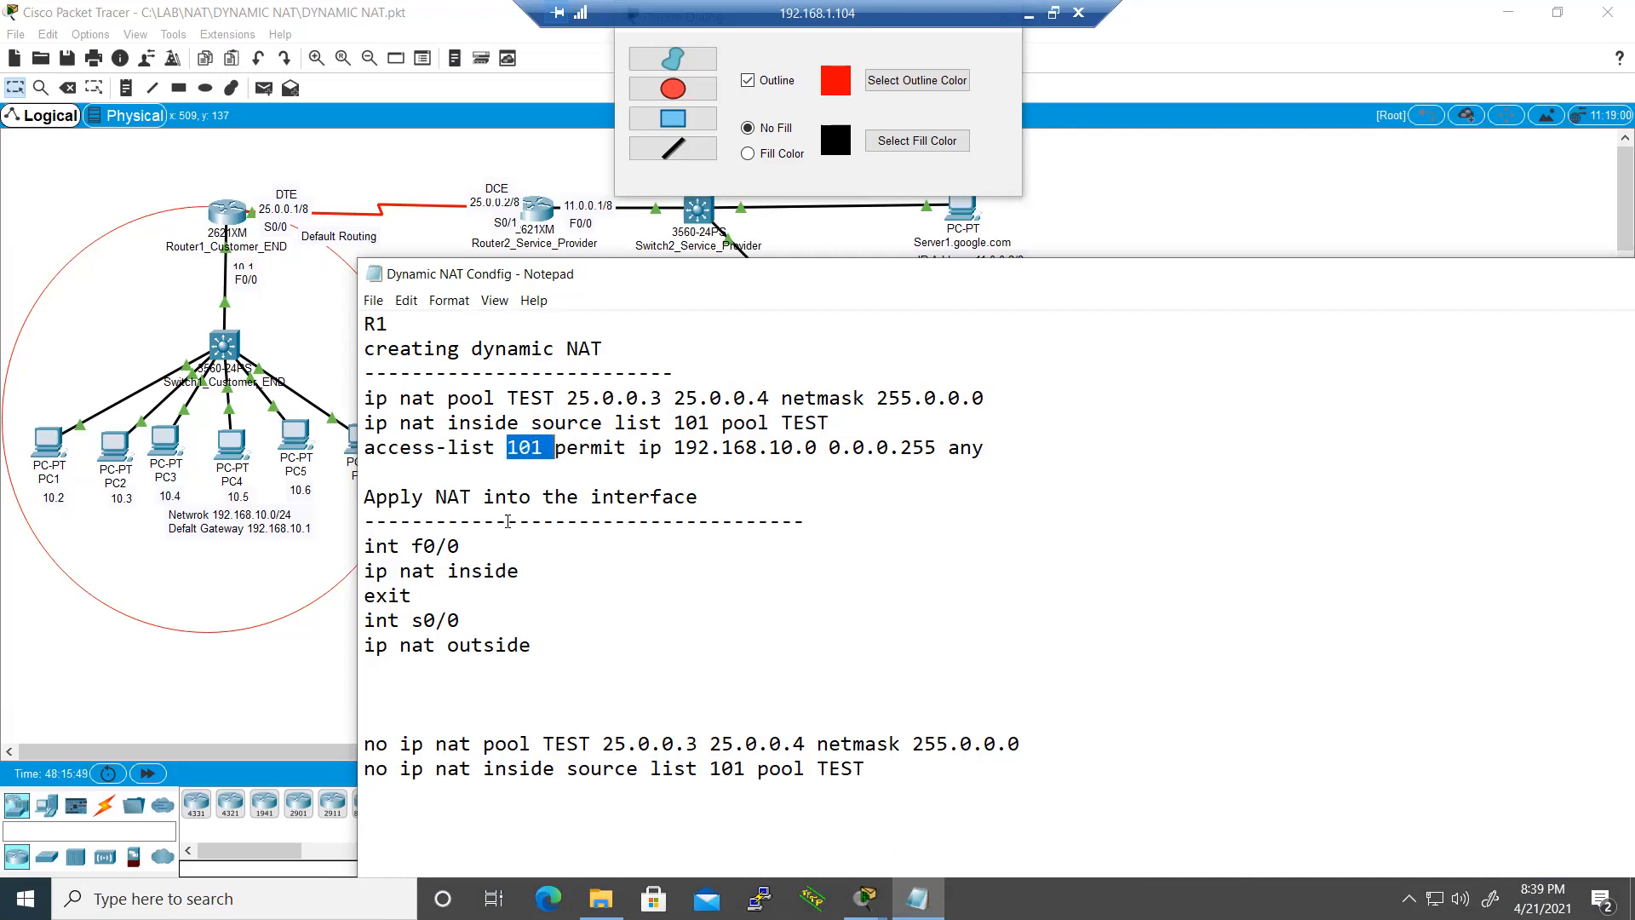
drag(990, 448, 672, 456)
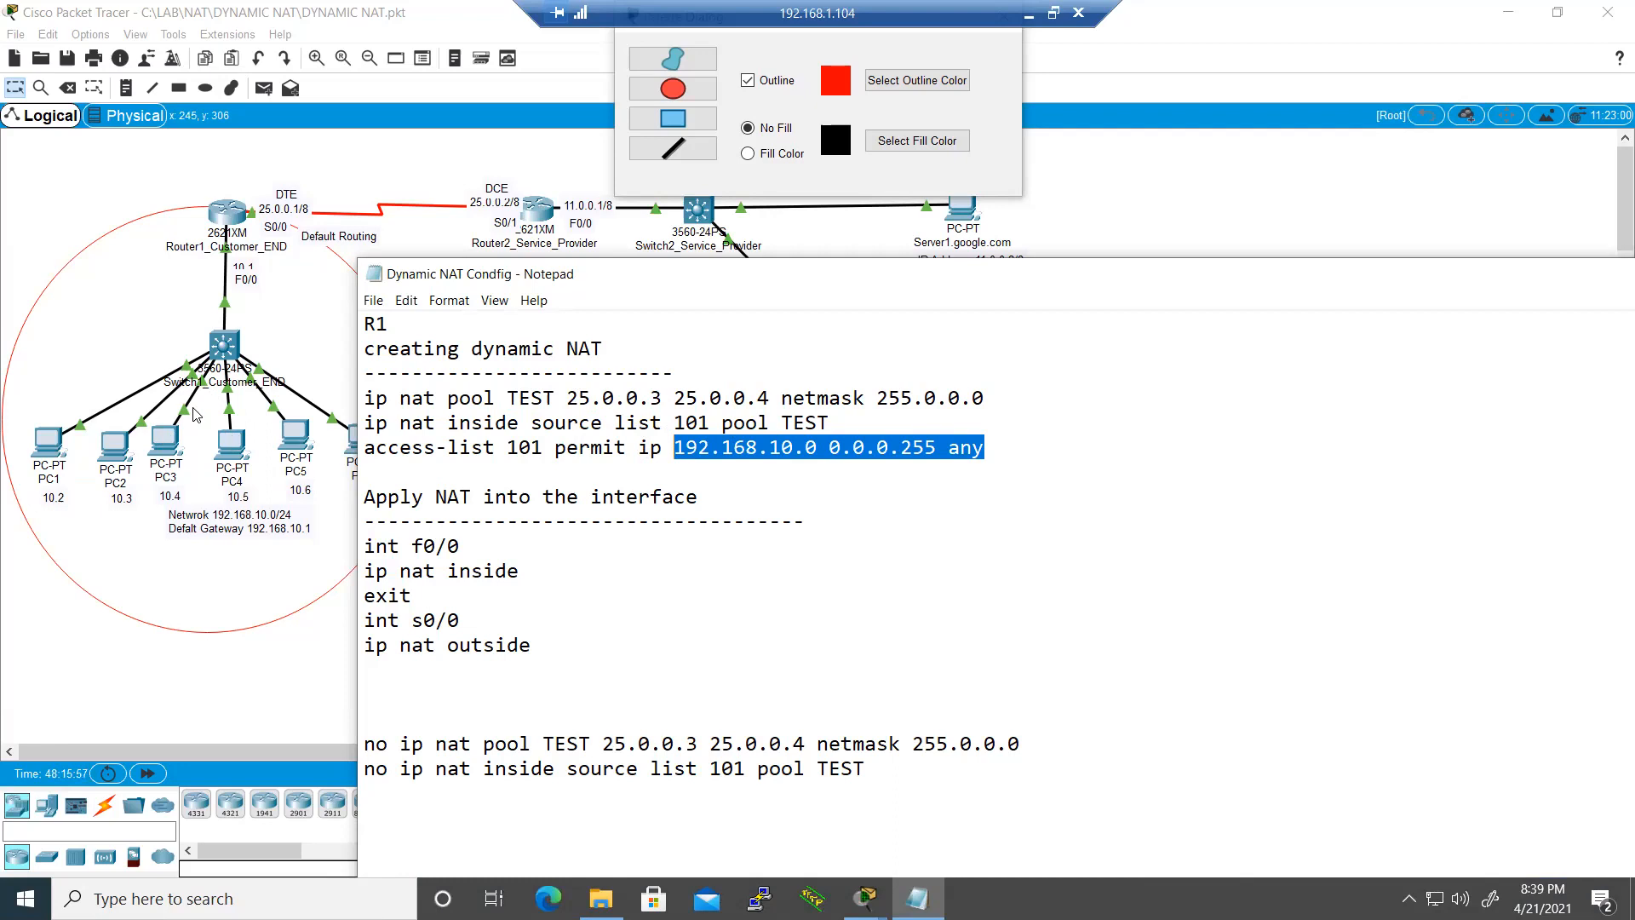
- Return to the Packet Tracer topology and look into the Router1_Customer_END, PC1 and PC3 device windows
click(79, 388)
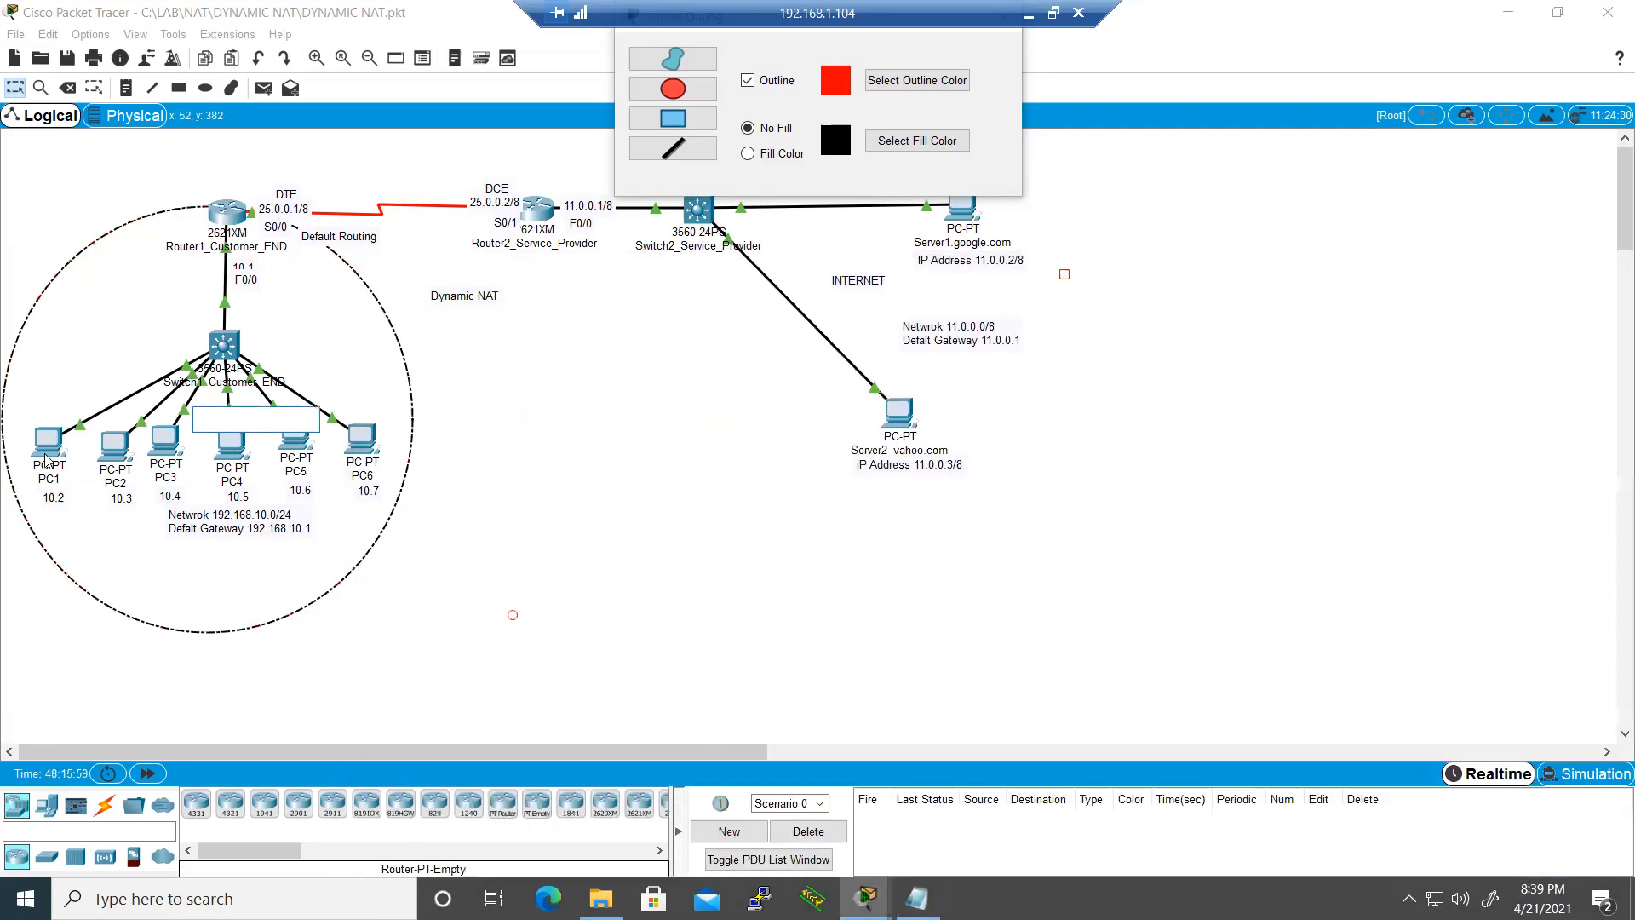
click(238, 236)
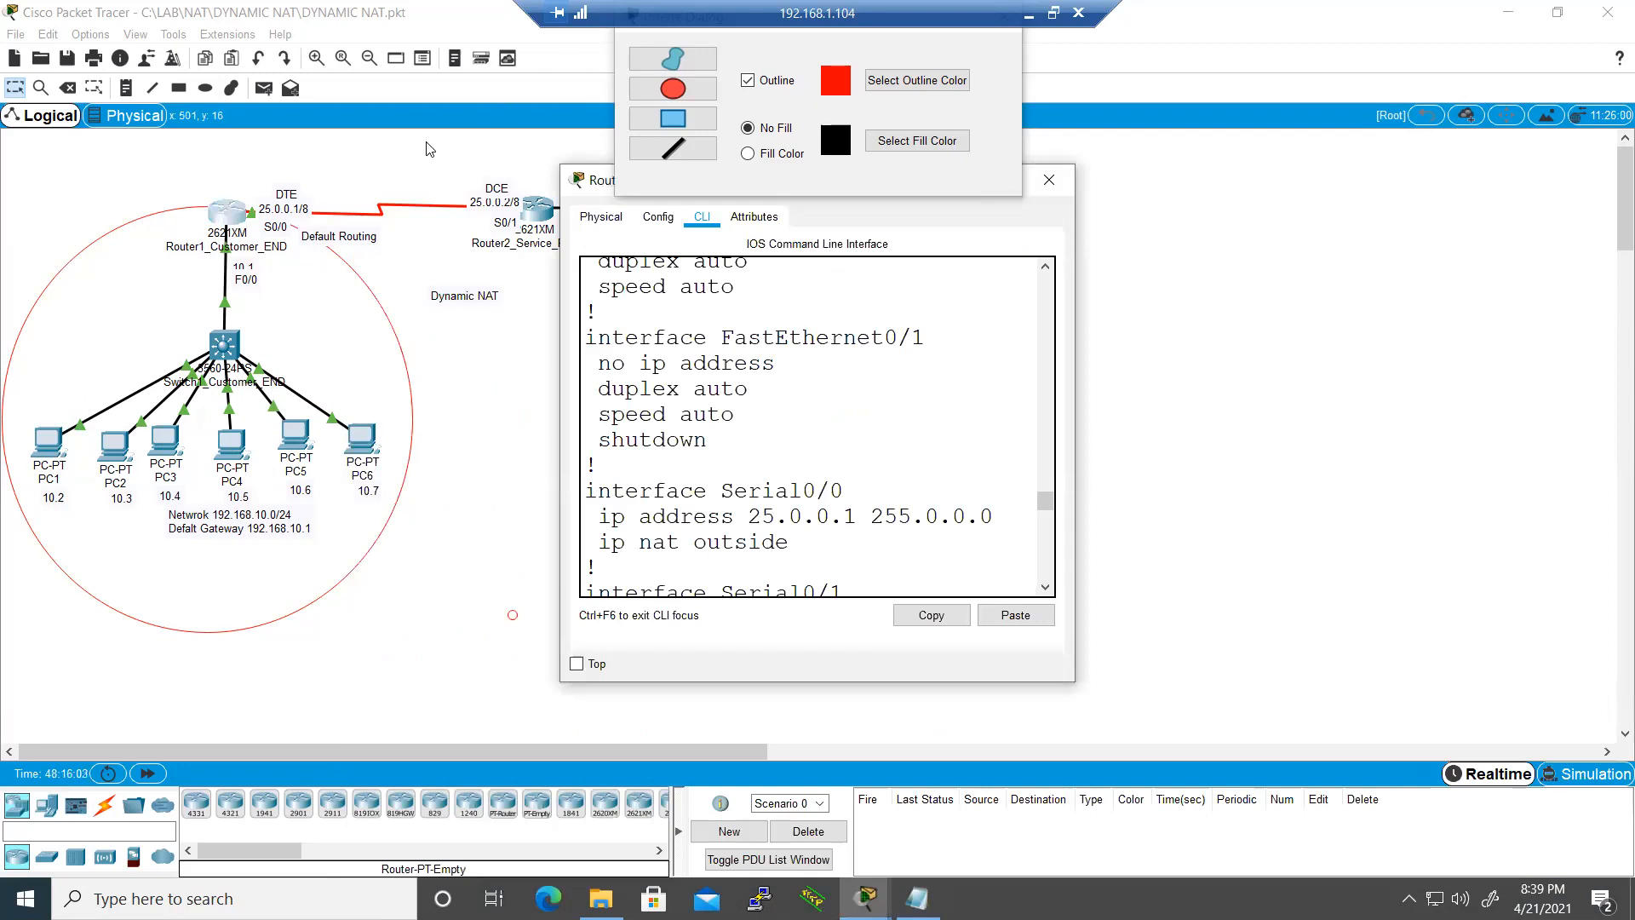
click(42, 447)
click(165, 443)
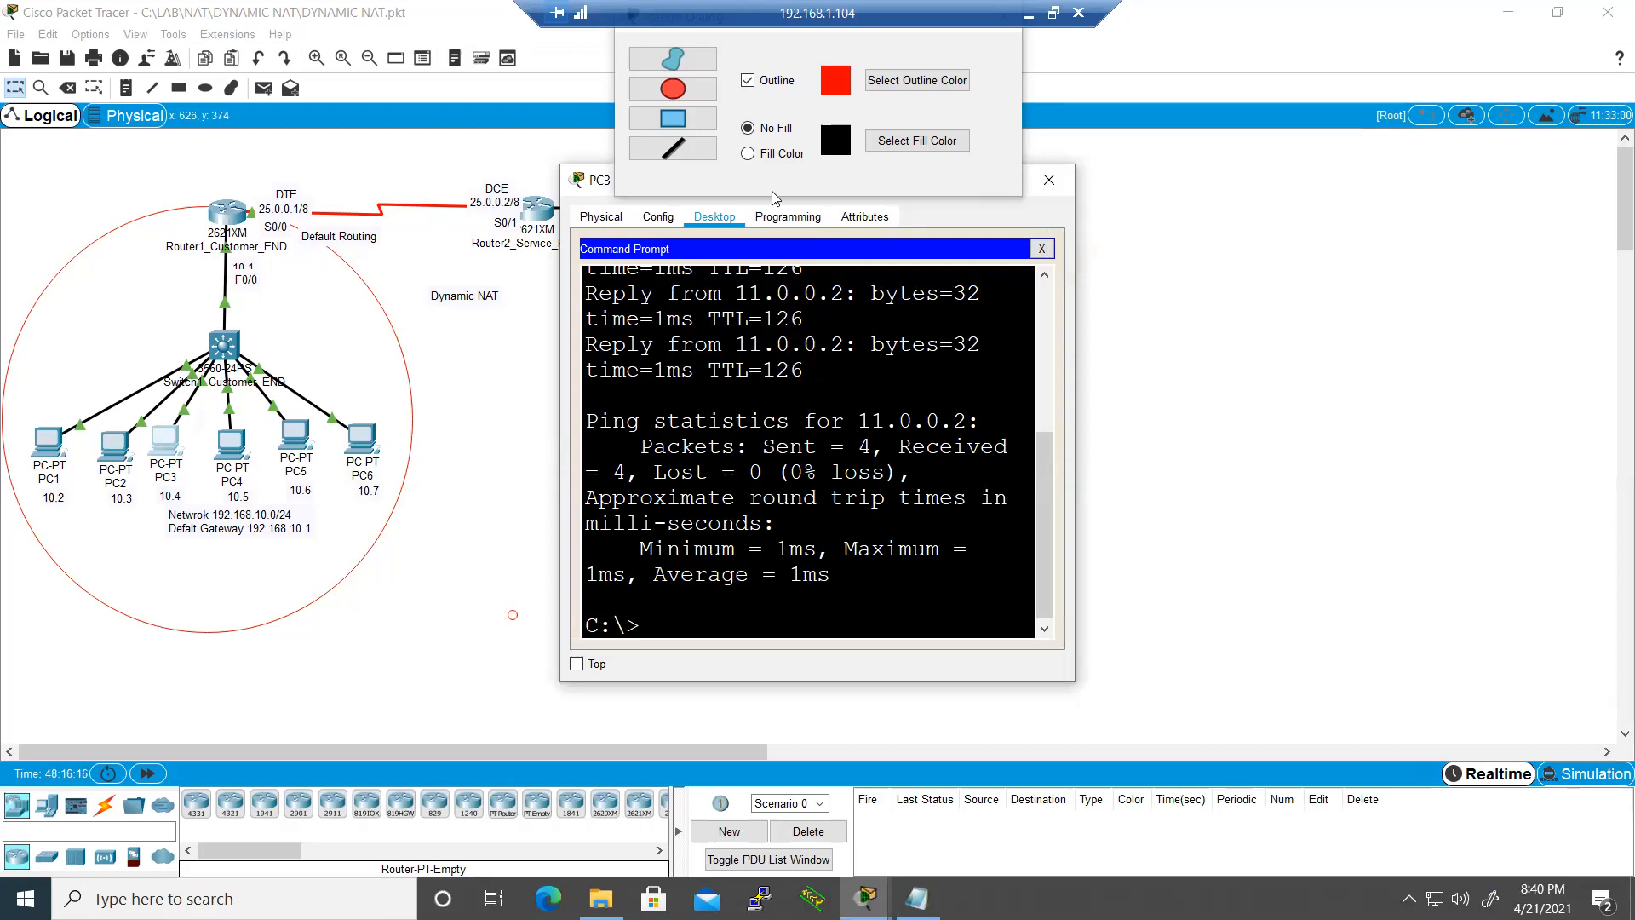
- Open the Router1_Customer_END command line in a maximized window and enter privileged EXEC mode
click(227, 213)
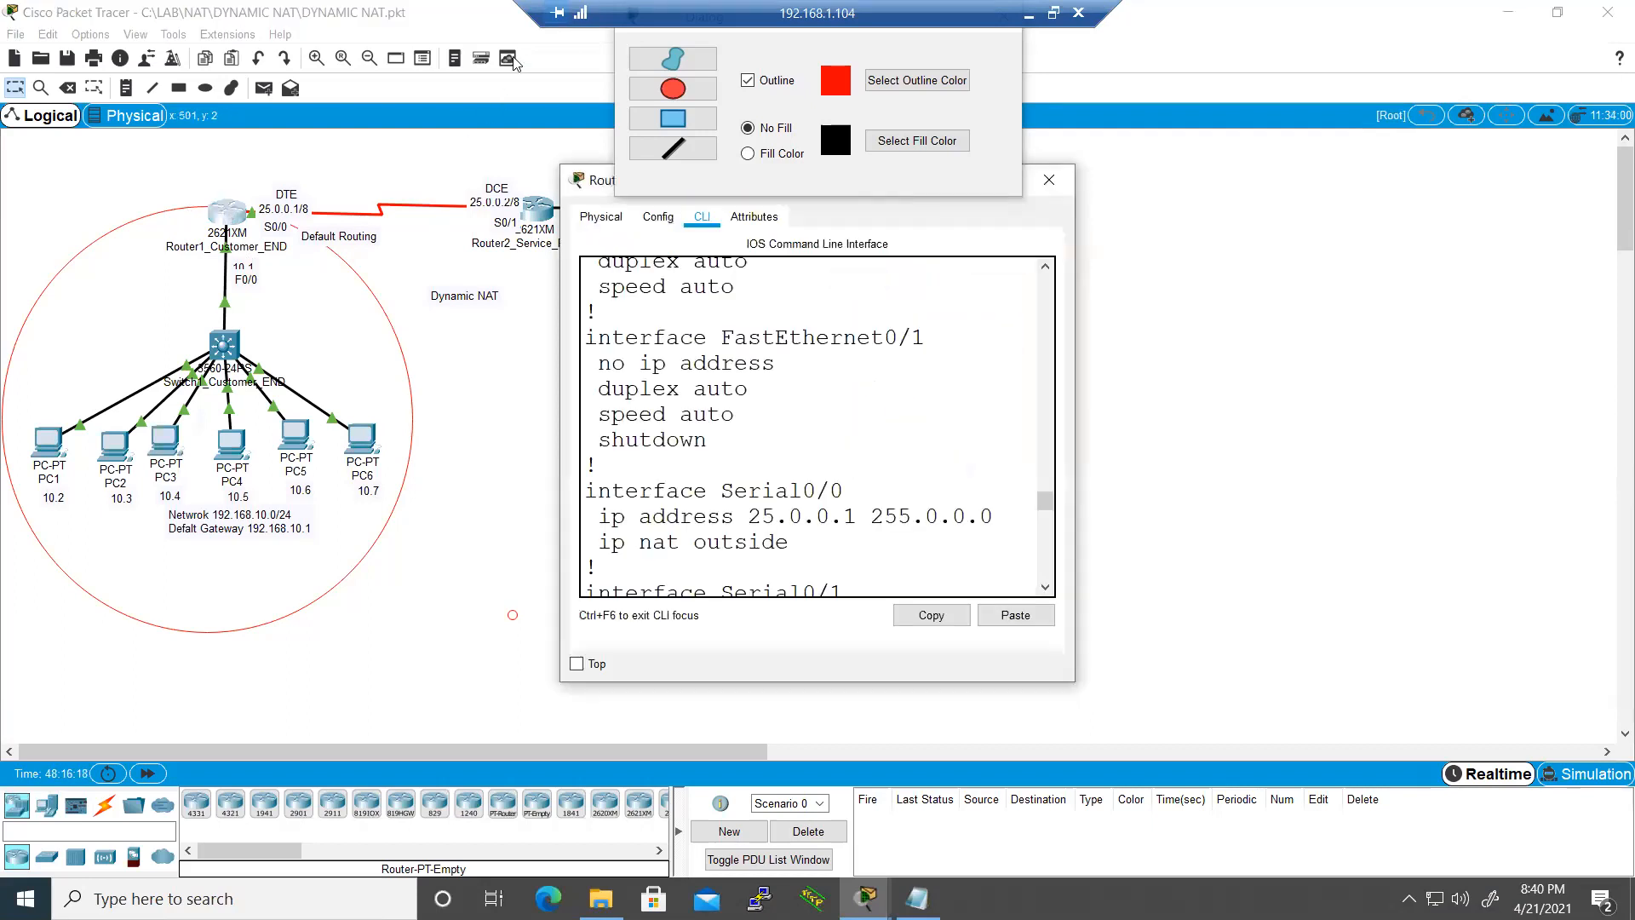
click(835, 389)
double_click(601, 181)
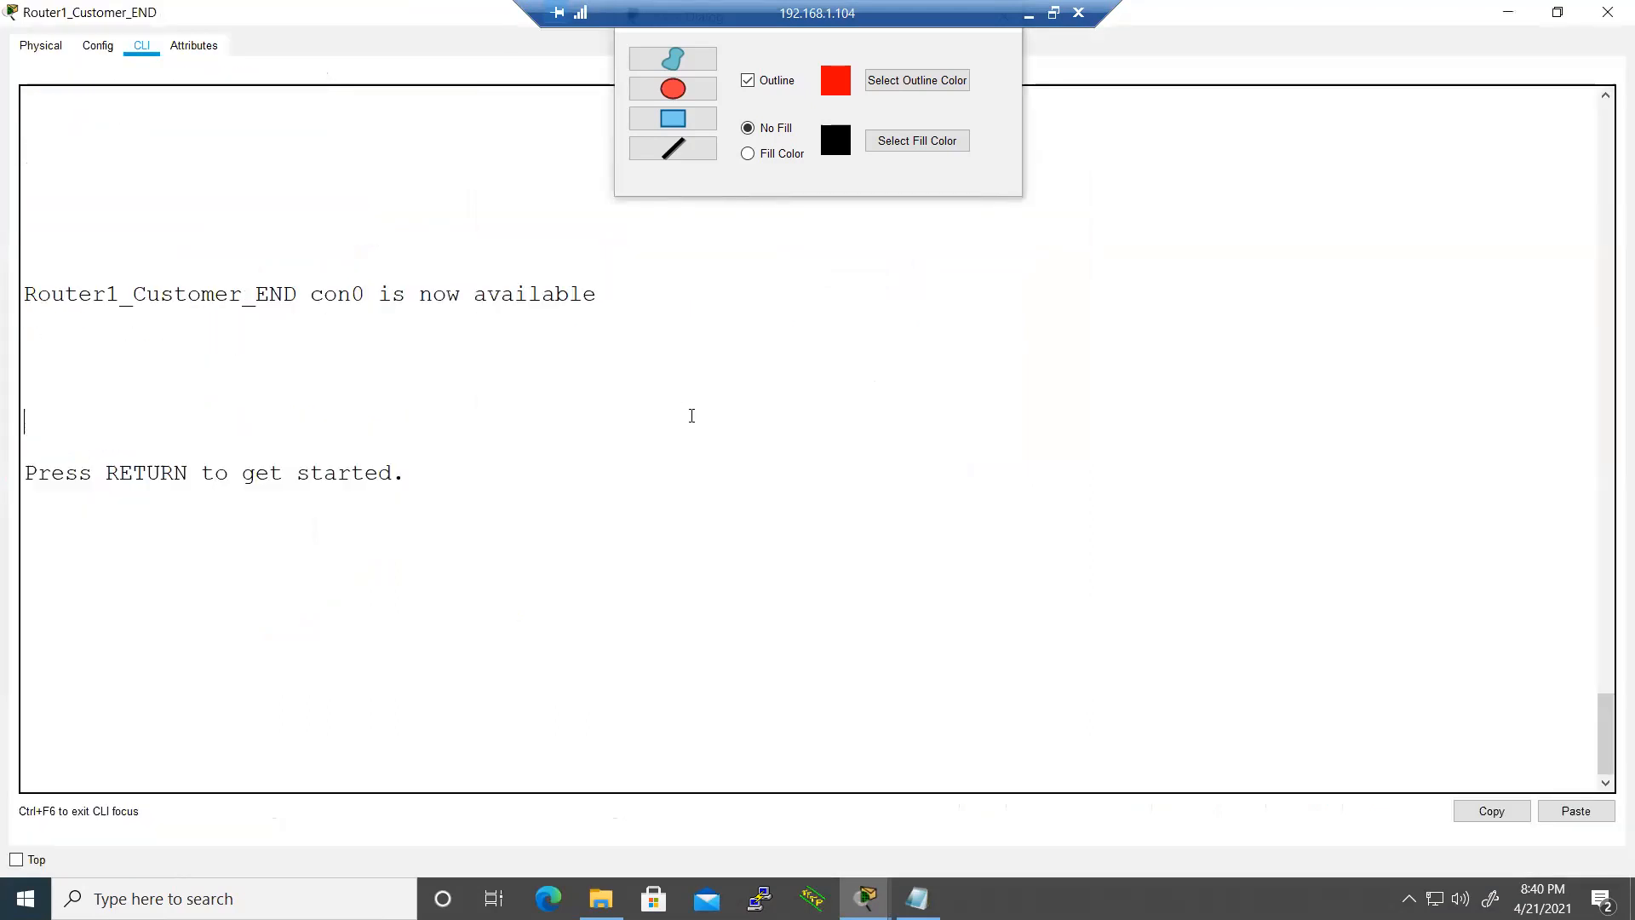
key(Return)
key(Return)
text(en)
key(Return)
key(Return)
- Display the router's running configuration with sh ru and page through it to the end
text(sh ru)
key(Return)
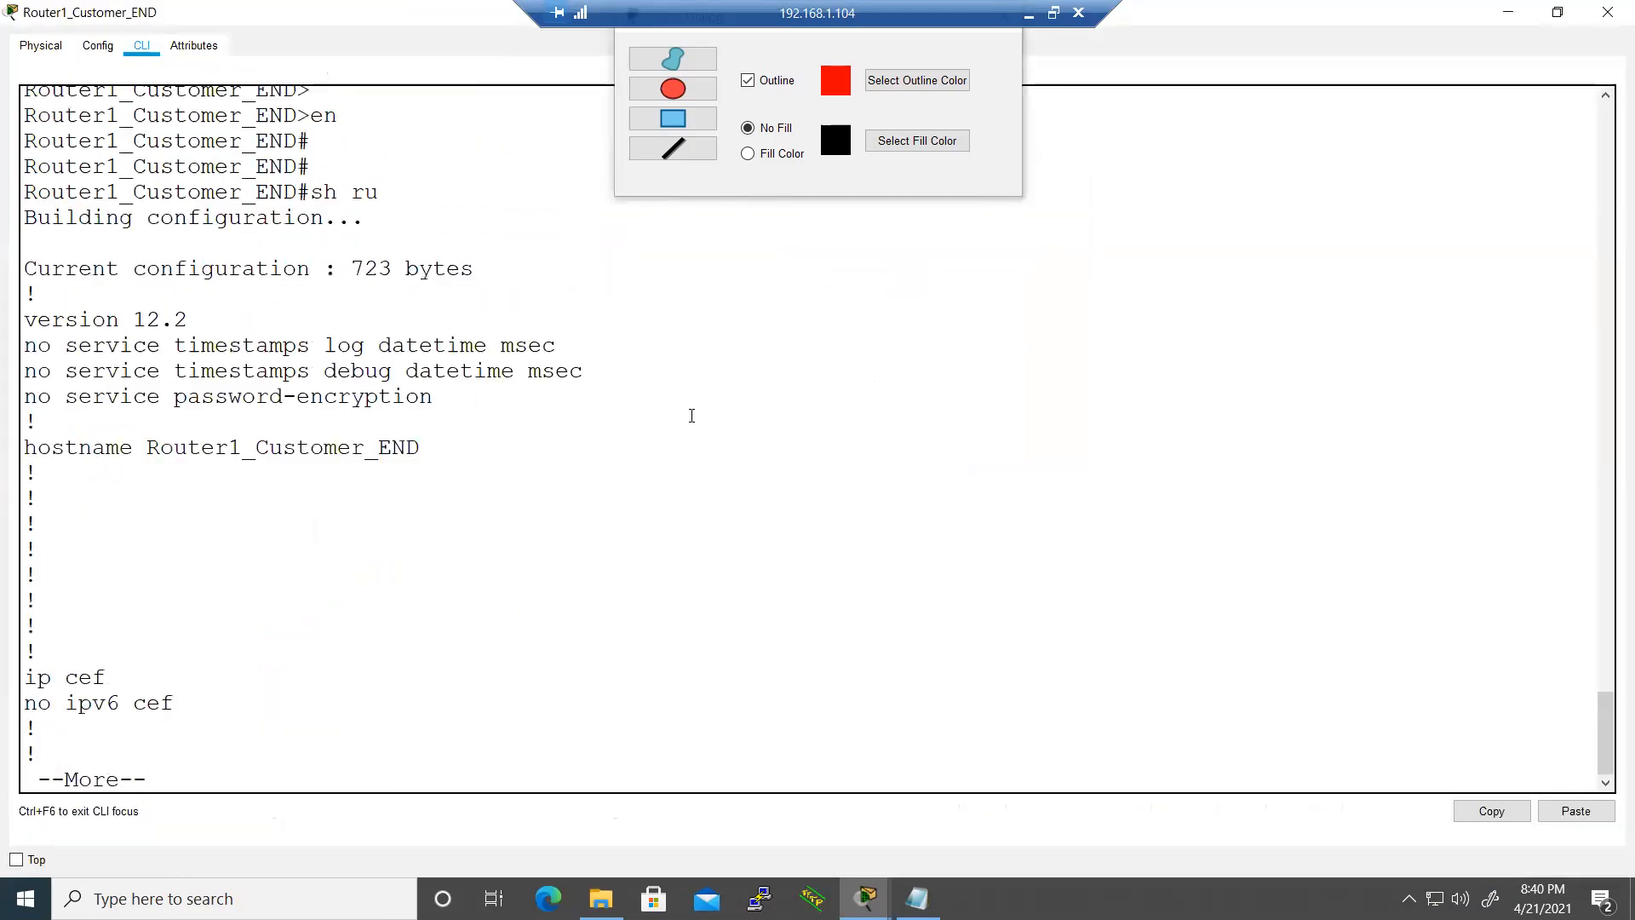
key(space)
key(space)
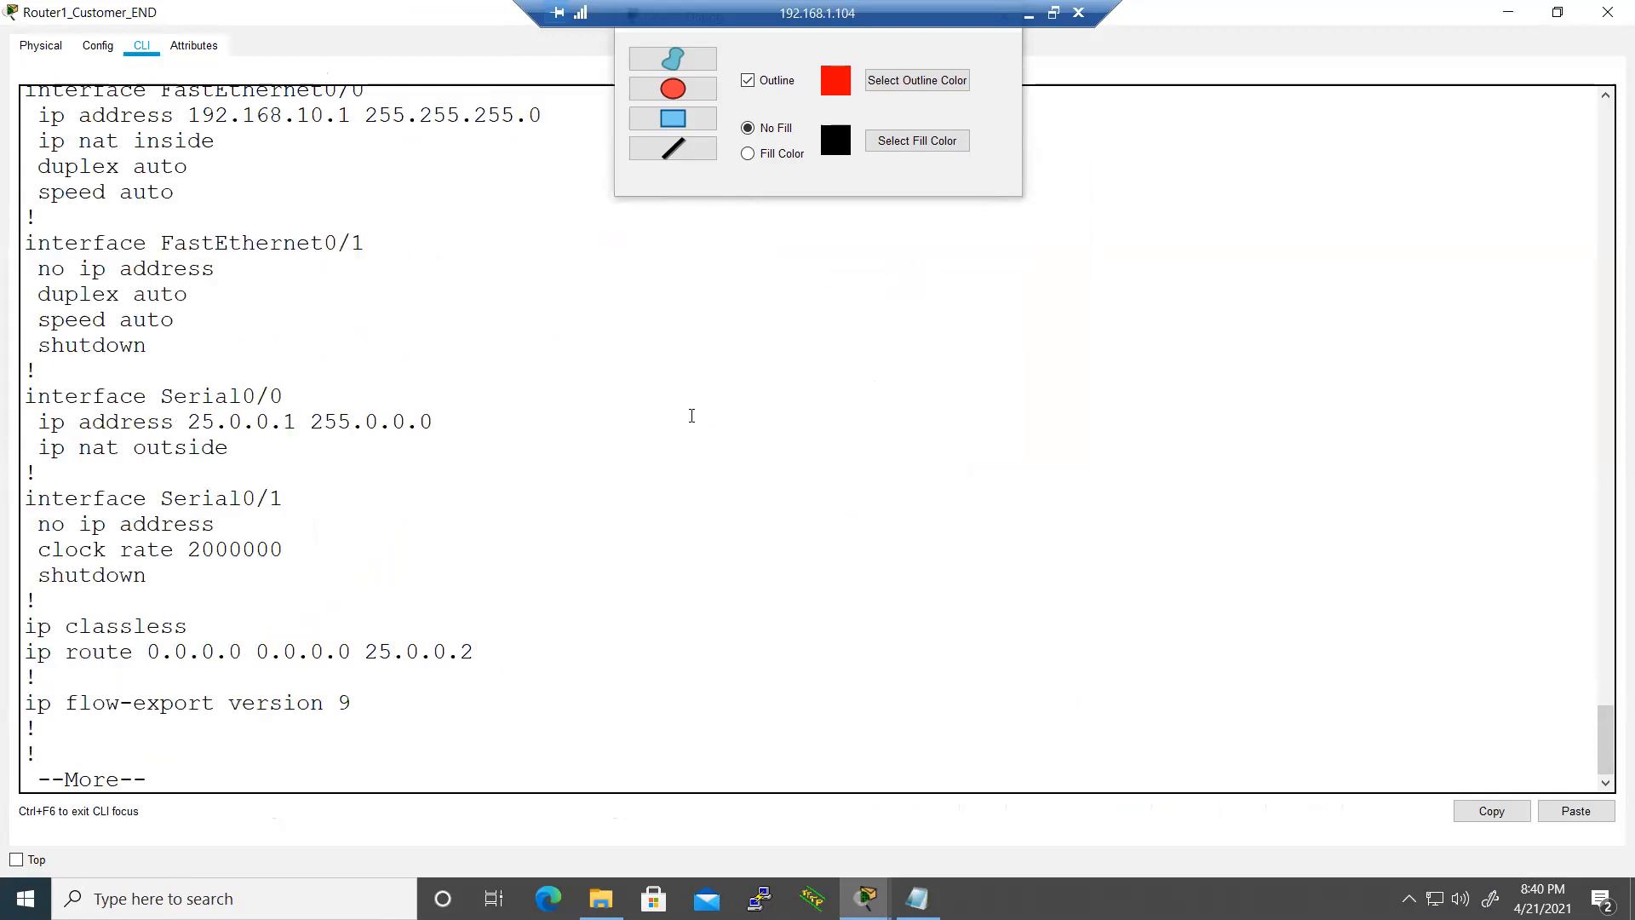
key(space)
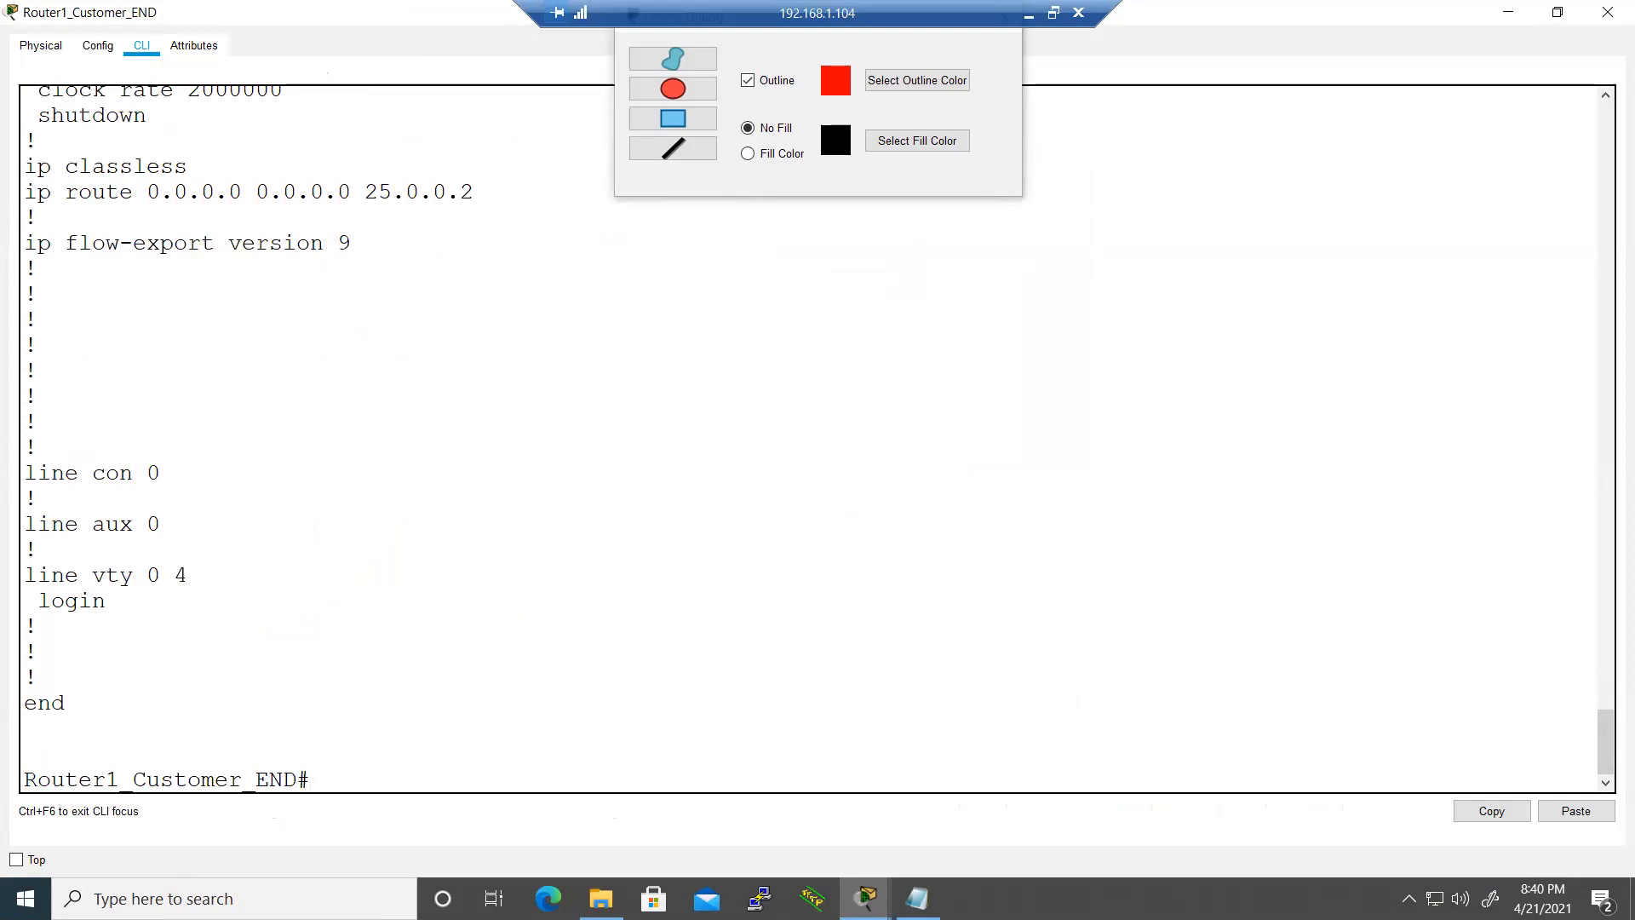
- Maximize PC2's command prompt window and ping the server 11.0.0.2 from it
mouse_move(866, 899)
click(798, 792)
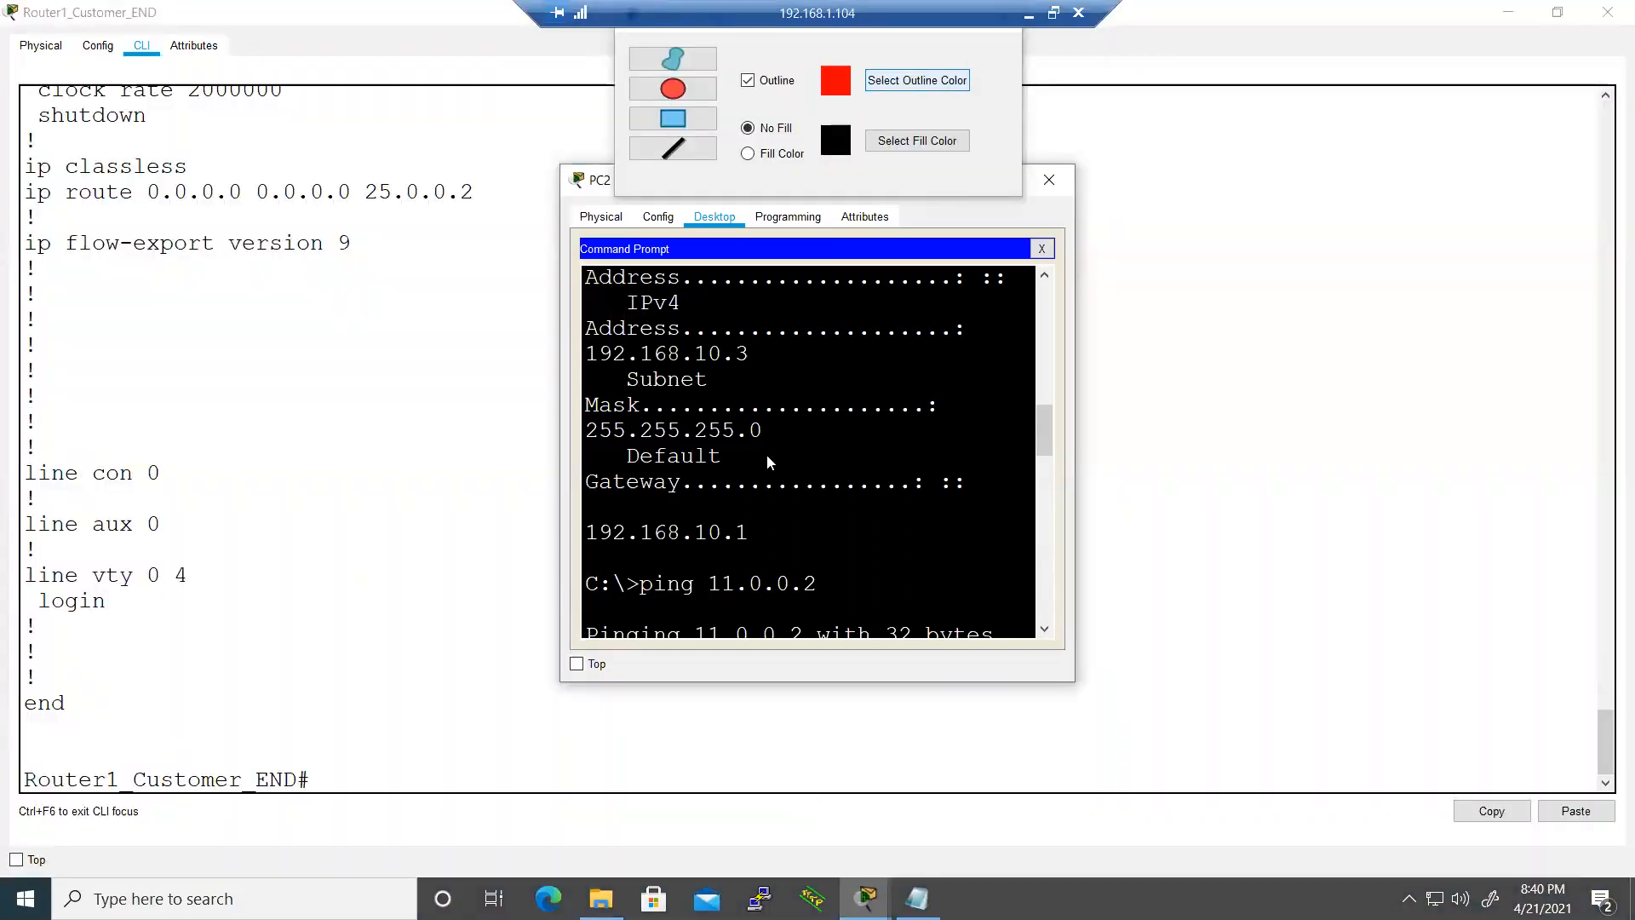
double_click(602, 182)
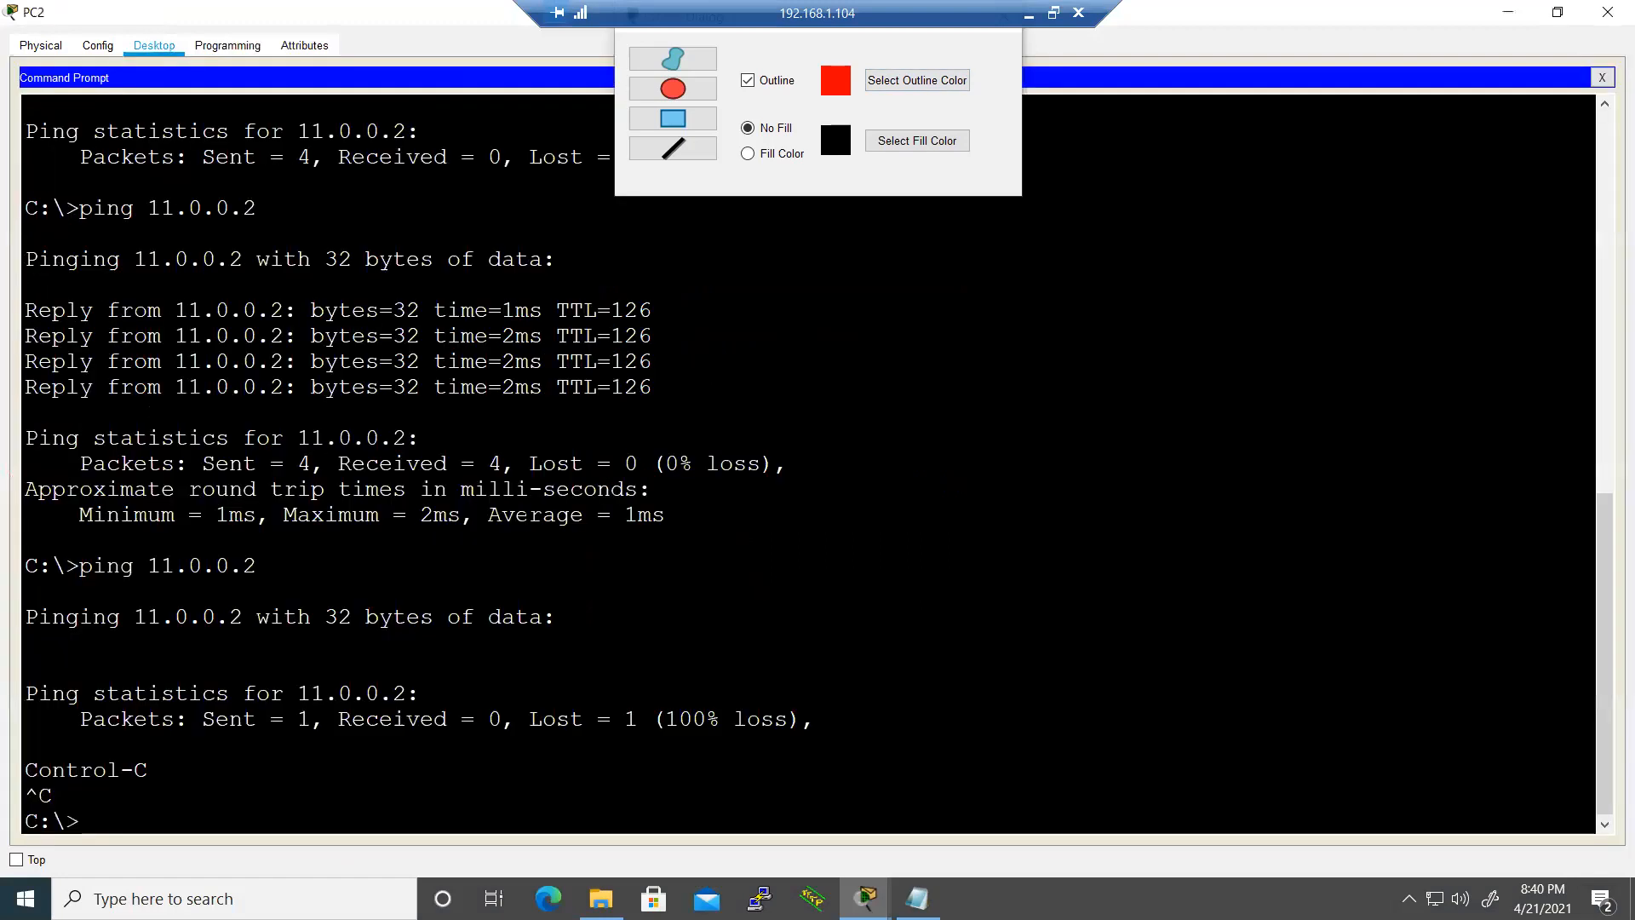
key(Return)
key(Up)
key(Return)
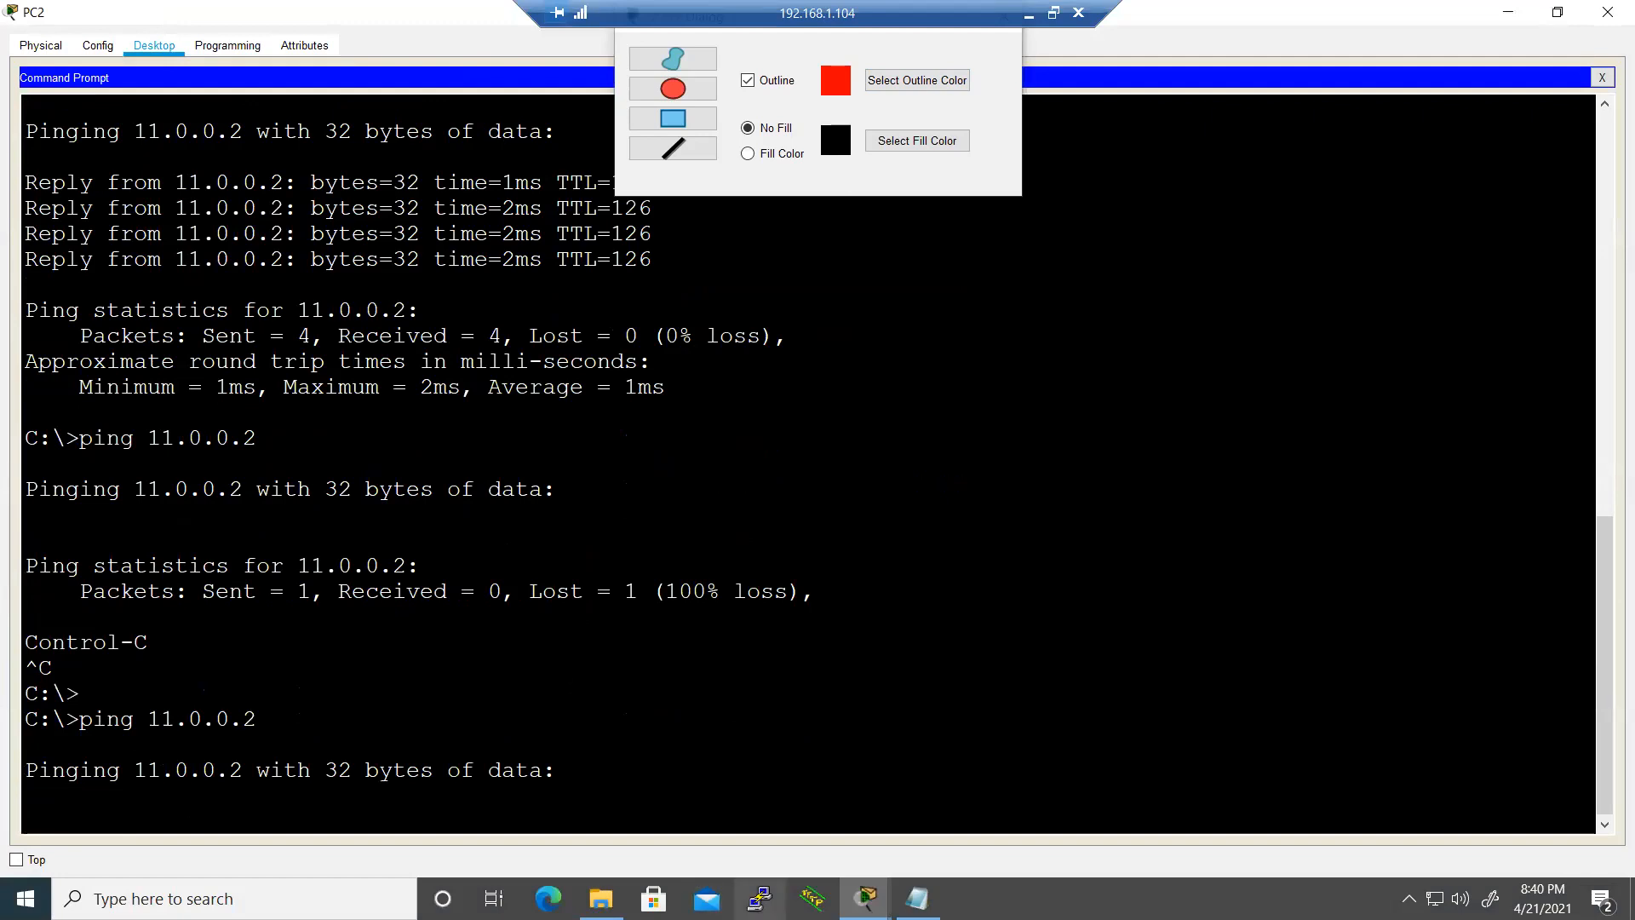
- Bring up the PC3 and PC4 windows, move PC4 aside, ping 11.0.0.2 from PC3 and widen its window
click(865, 896)
click(917, 799)
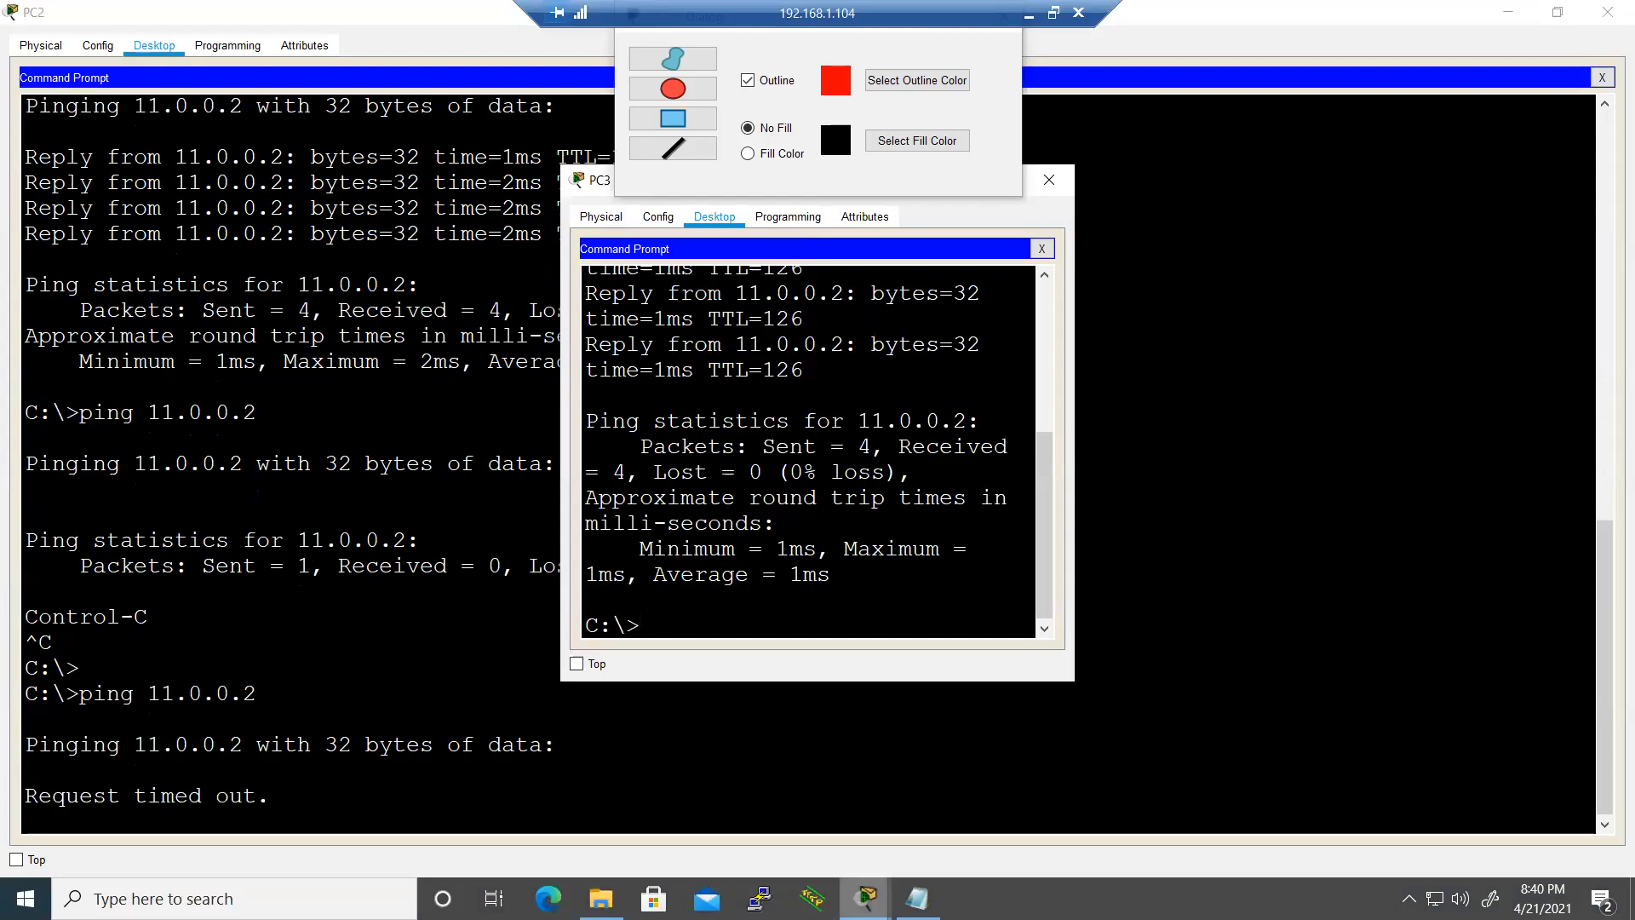
mouse_move(867, 898)
click(1090, 804)
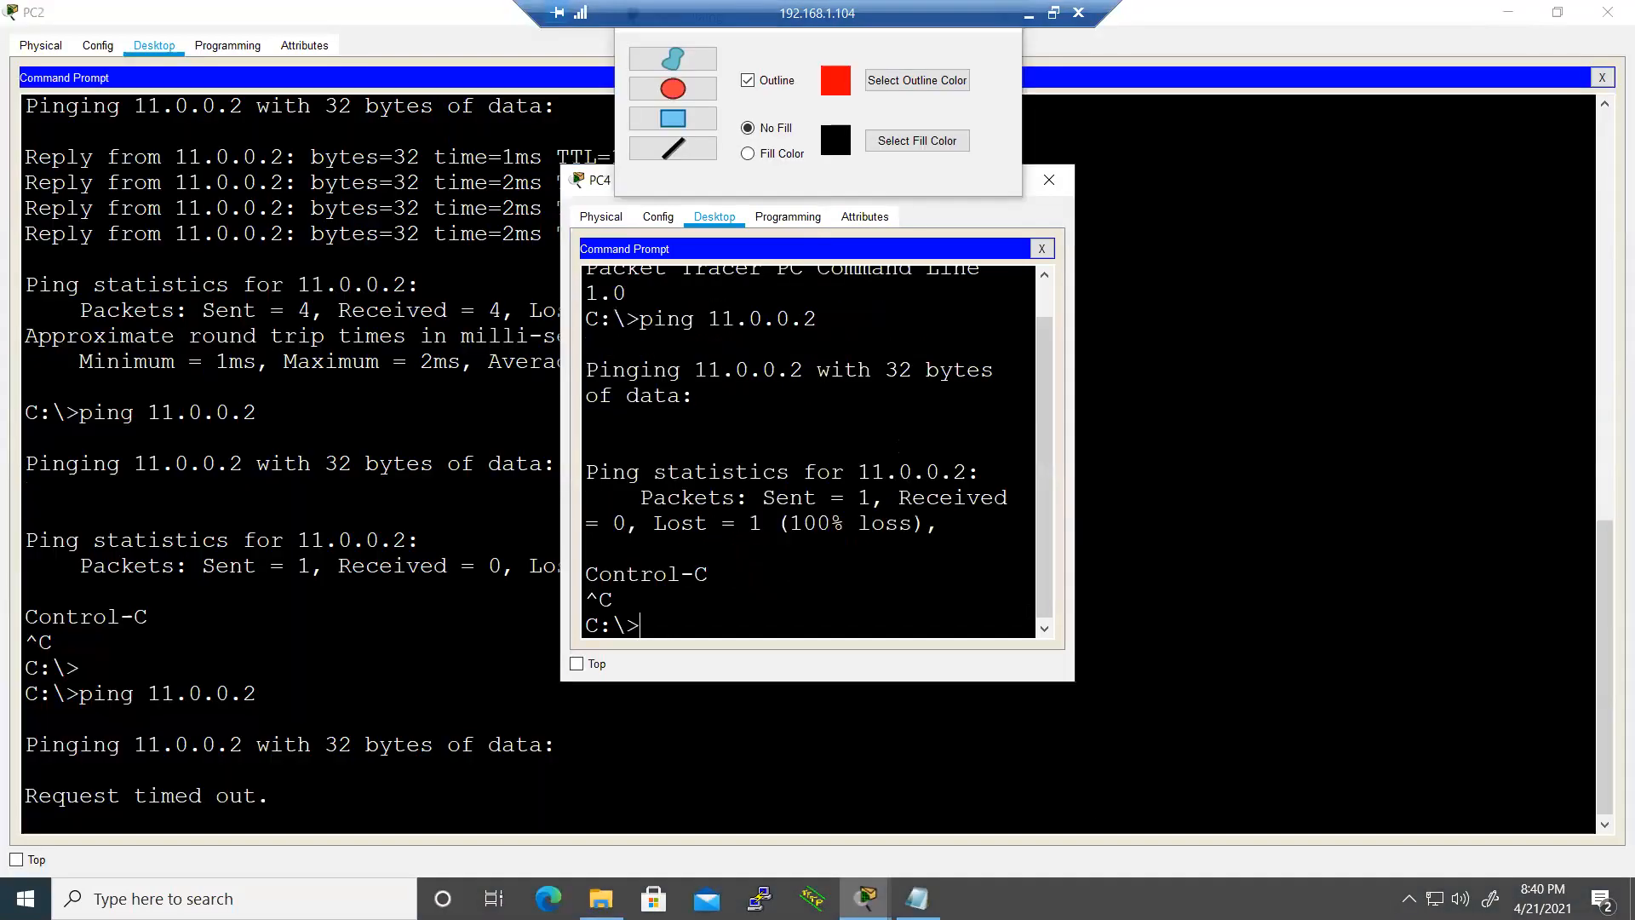
drag(589, 185, 890, 257)
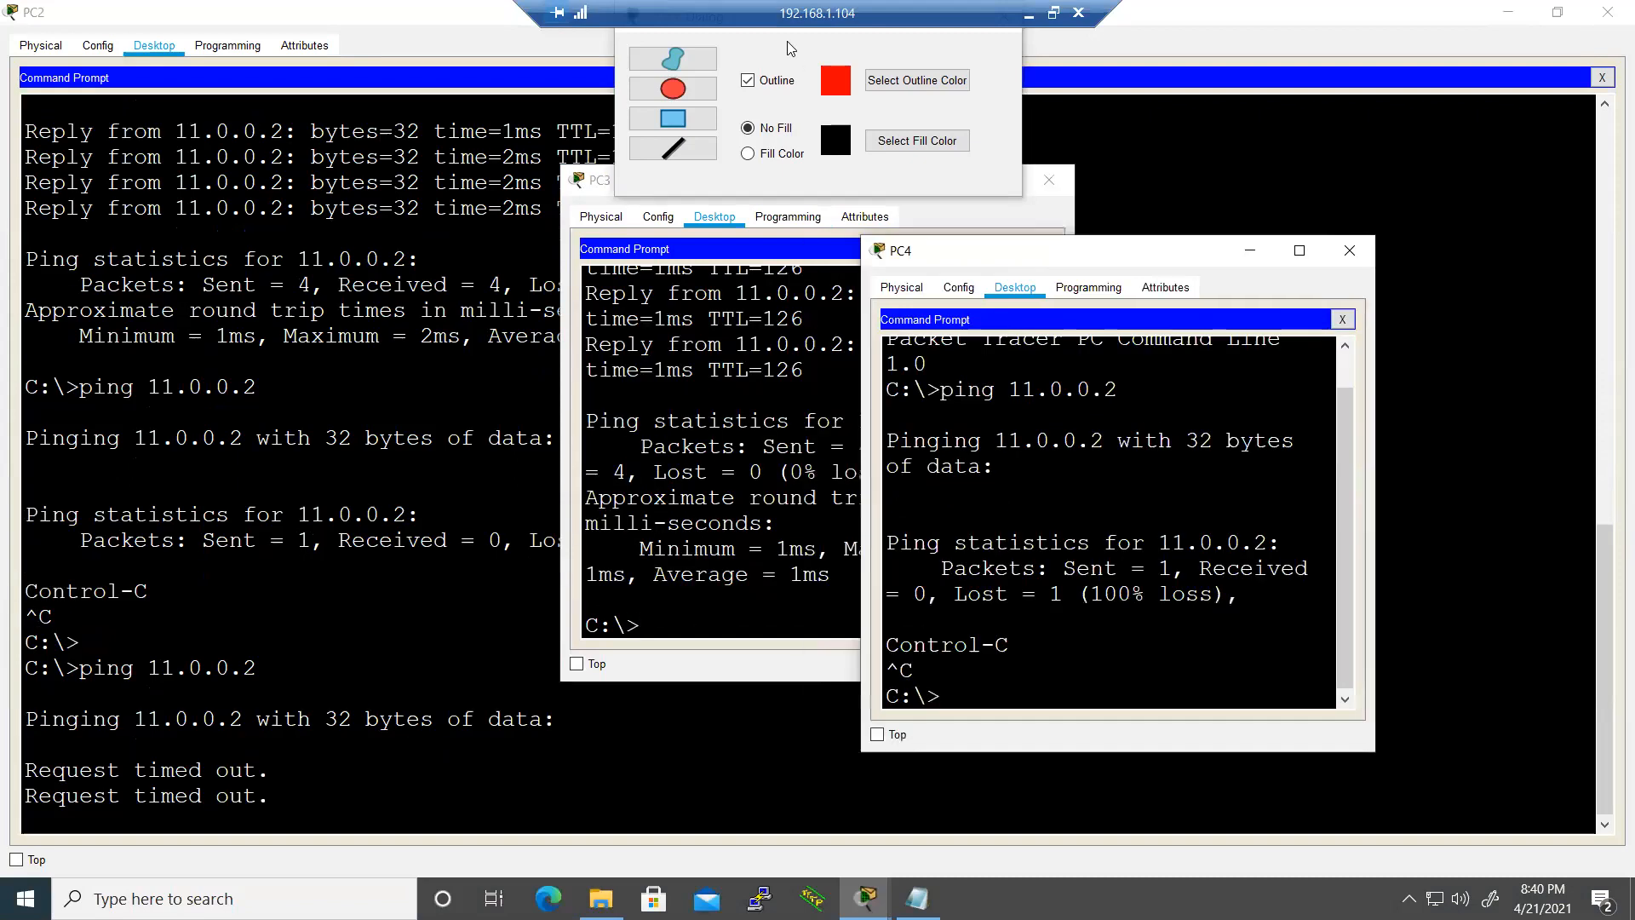
click(707, 523)
key(Up)
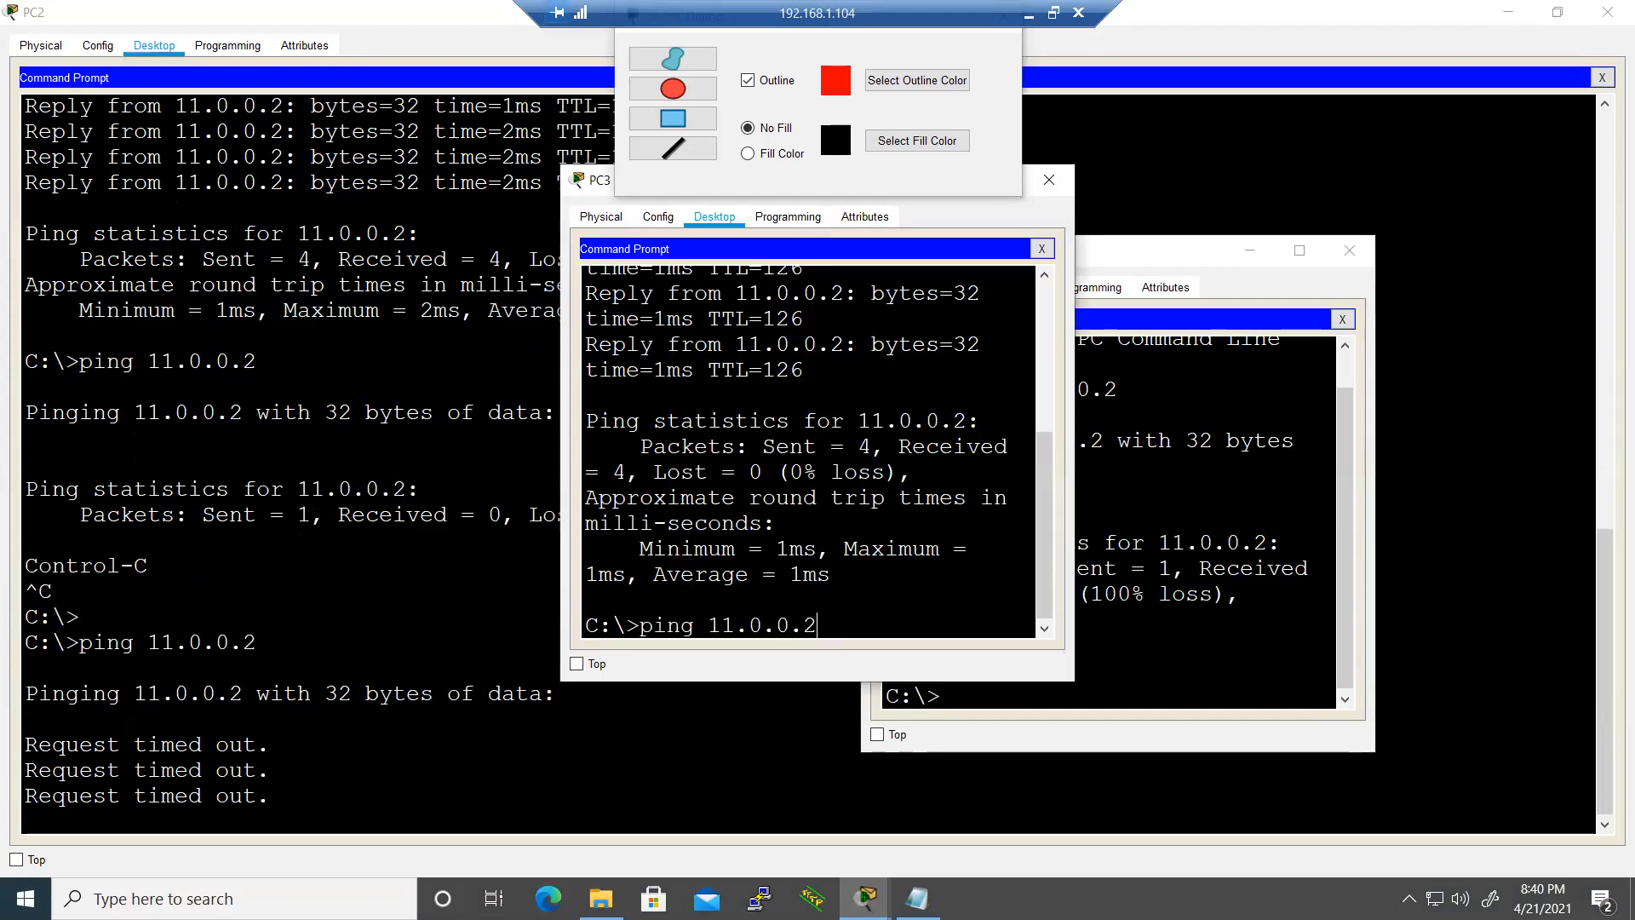
key(Return)
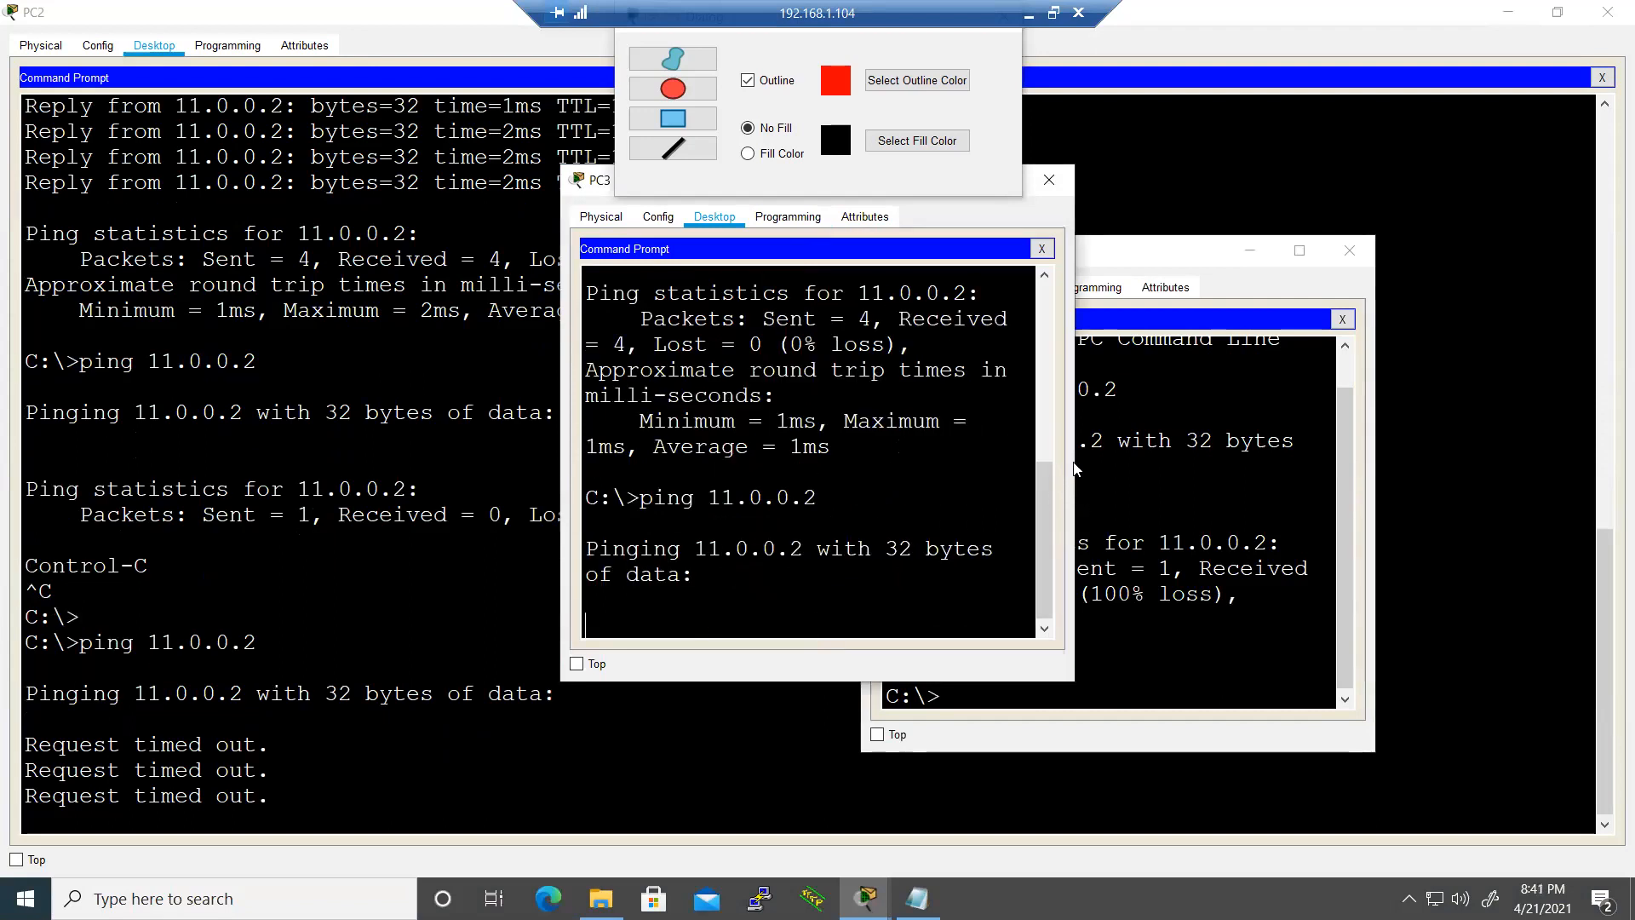
drag(1080, 459, 1392, 458)
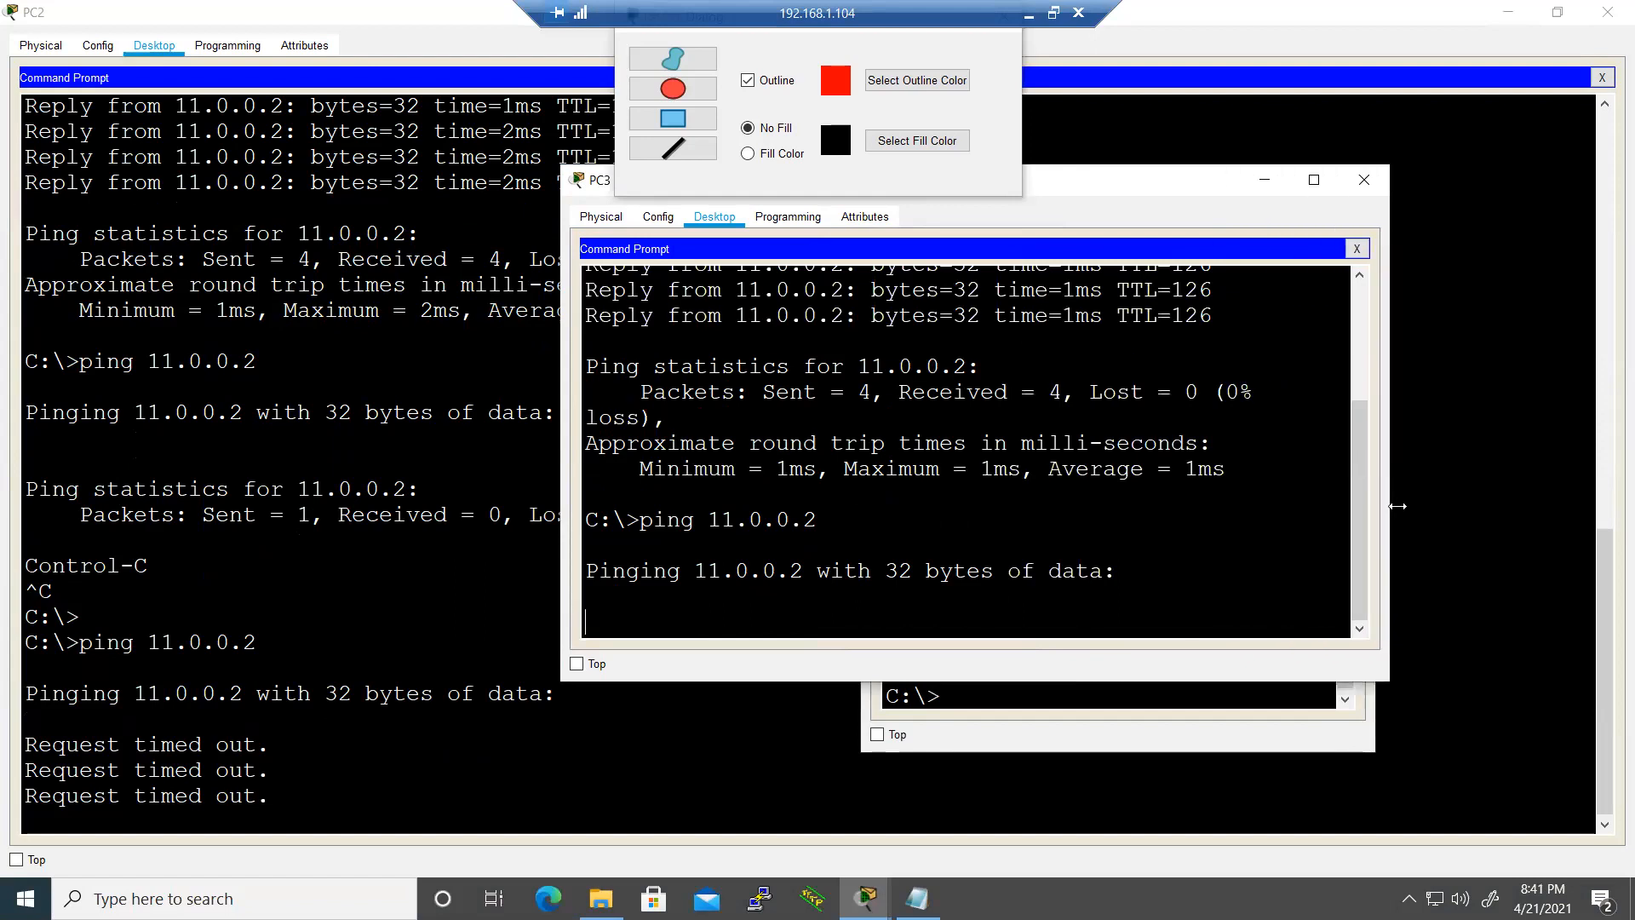
- Widen PC4's window, start a ping to 11.0.0.2, stop it and display PC4's addresses with ipconfig
click(976, 726)
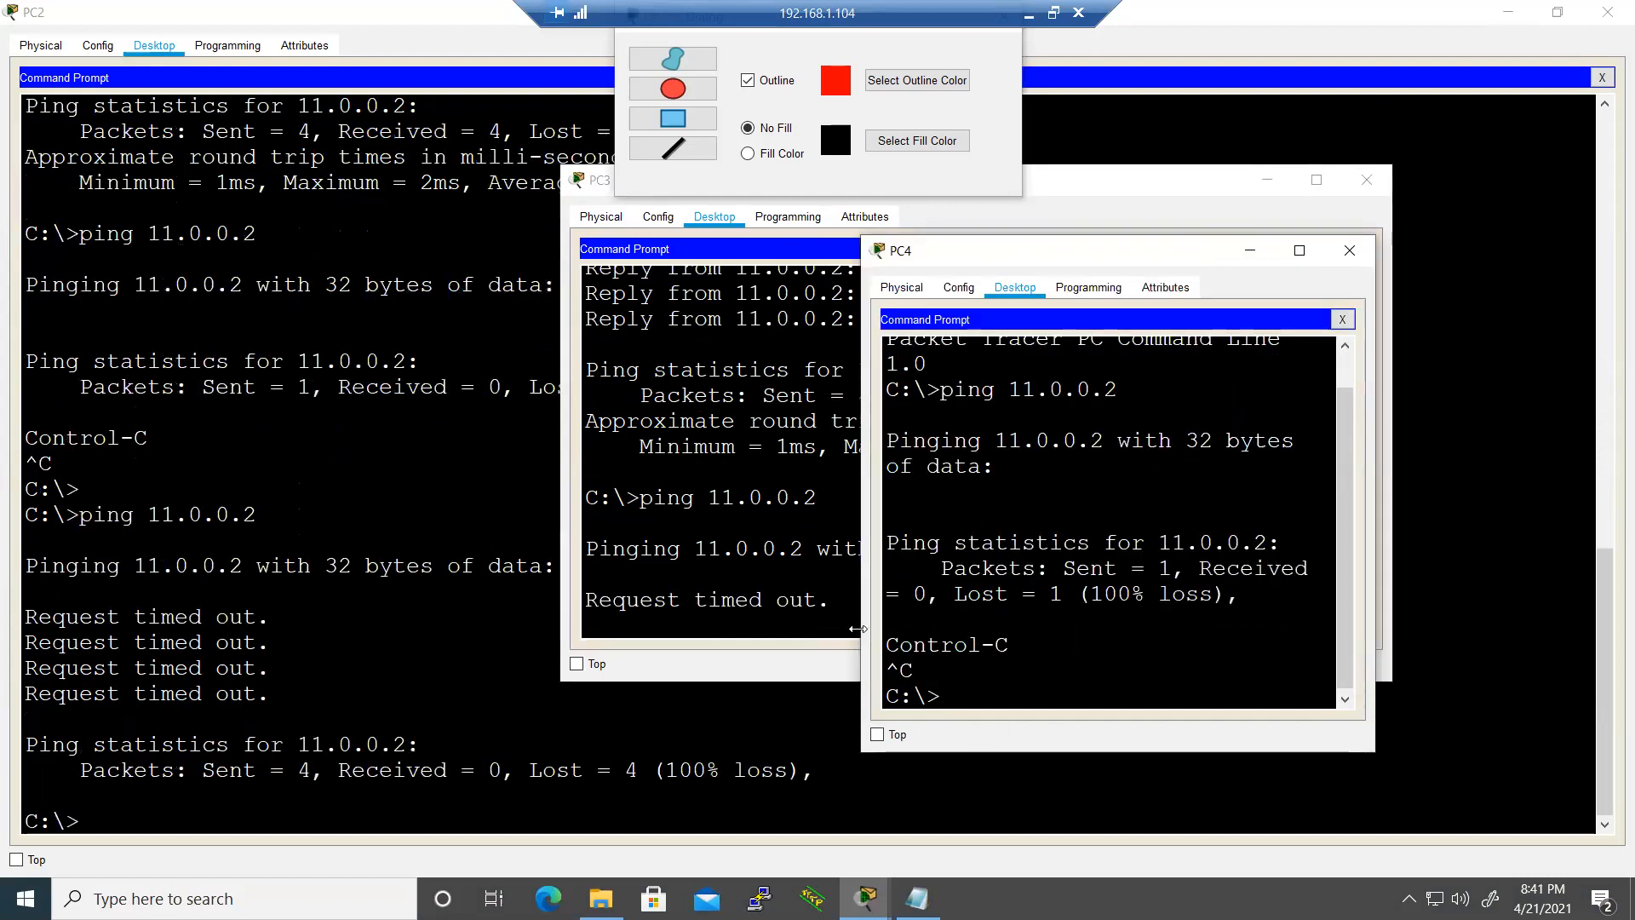
drag(645, 532, 394, 531)
key(Up)
key(Return)
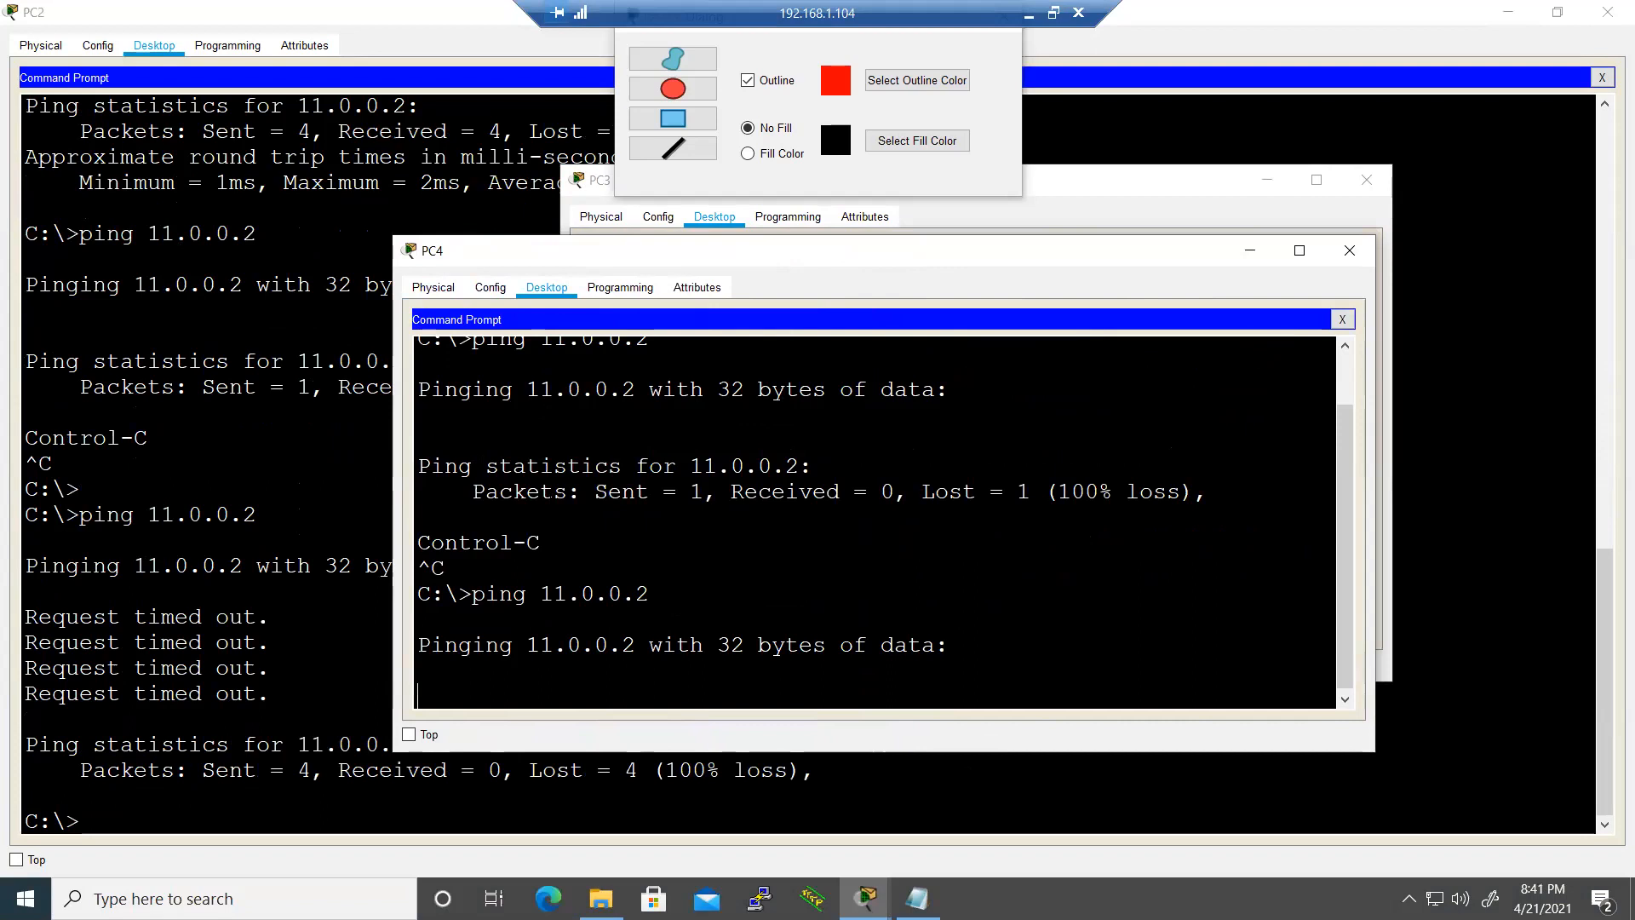
key(ctrl+c)
text(ipconfig)
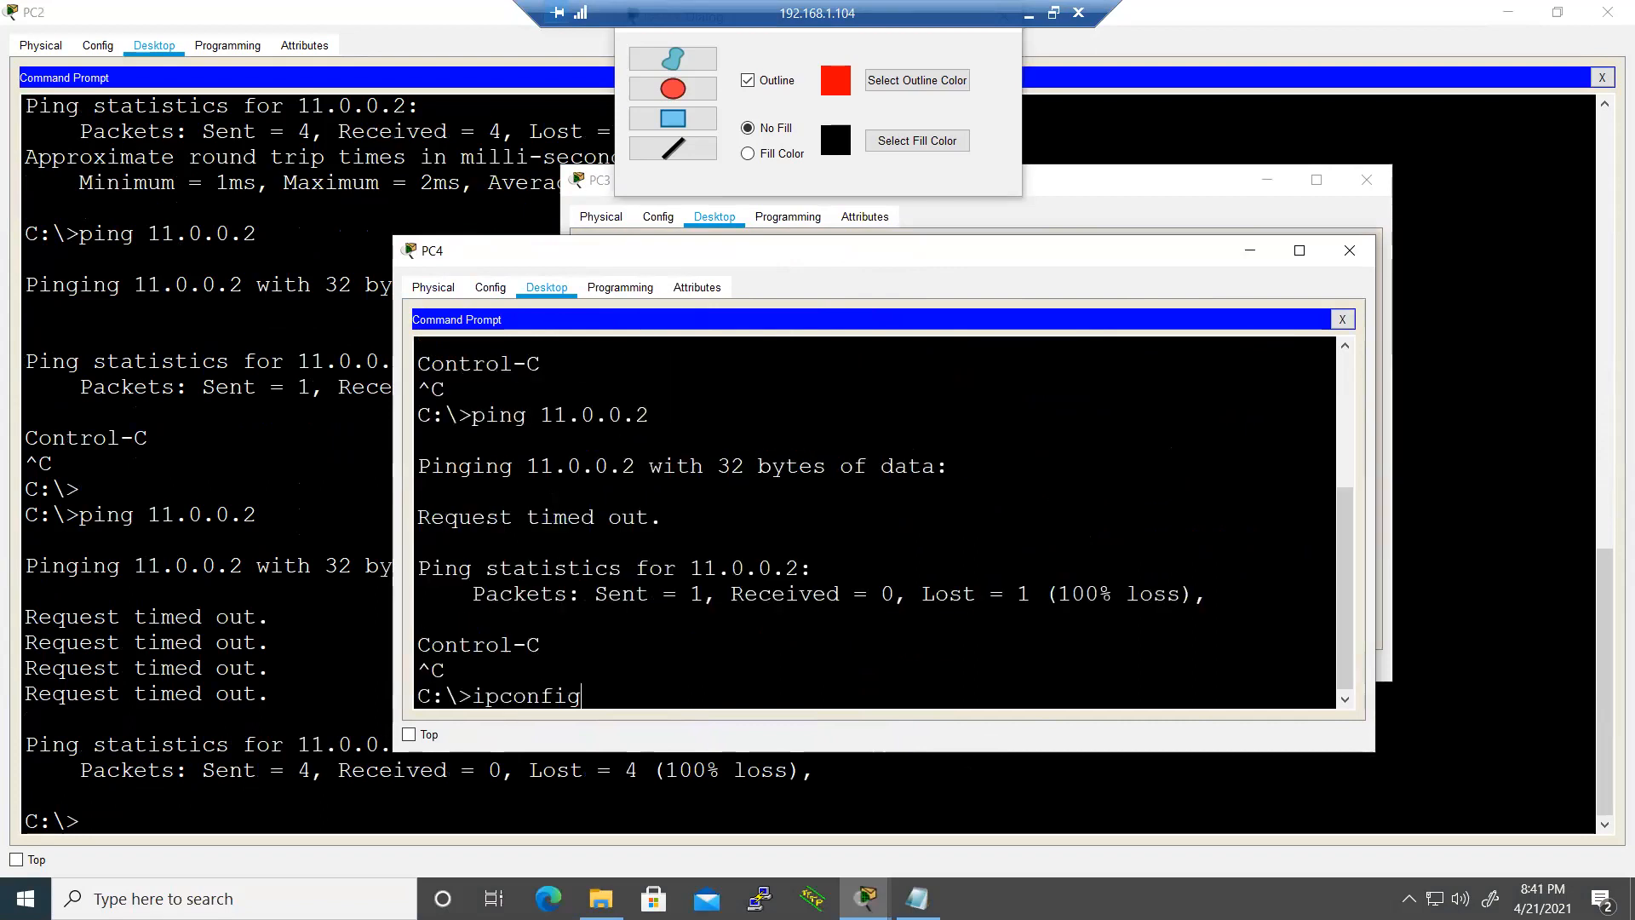
key(Return)
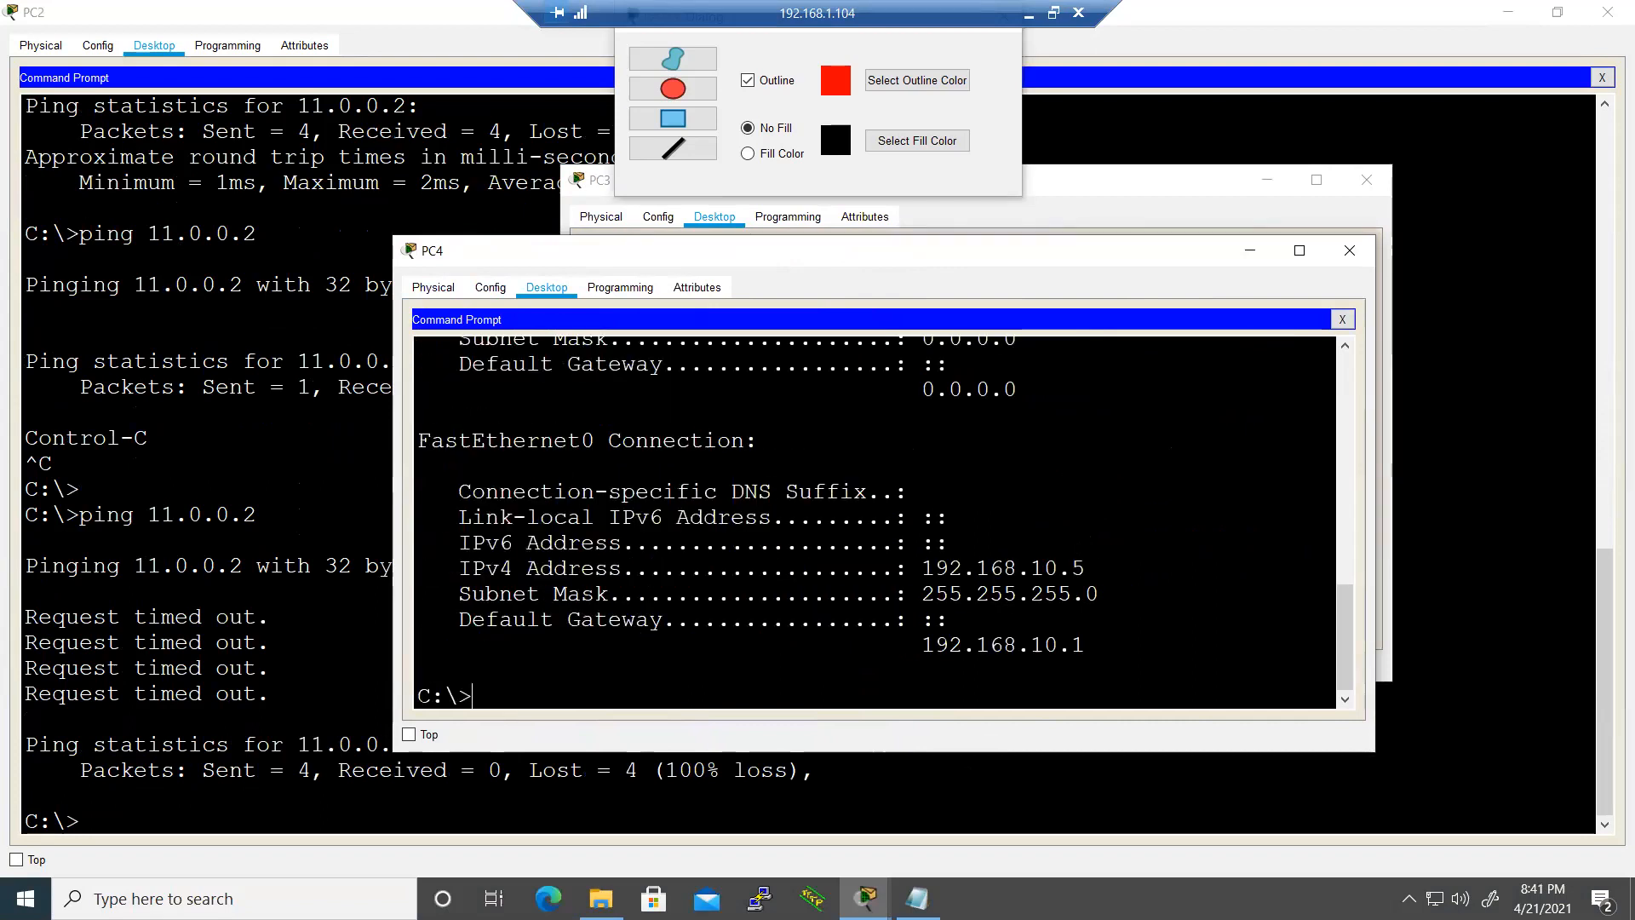
- Display PC2's IP settings with ipconfig in its command prompt
click(15, 601)
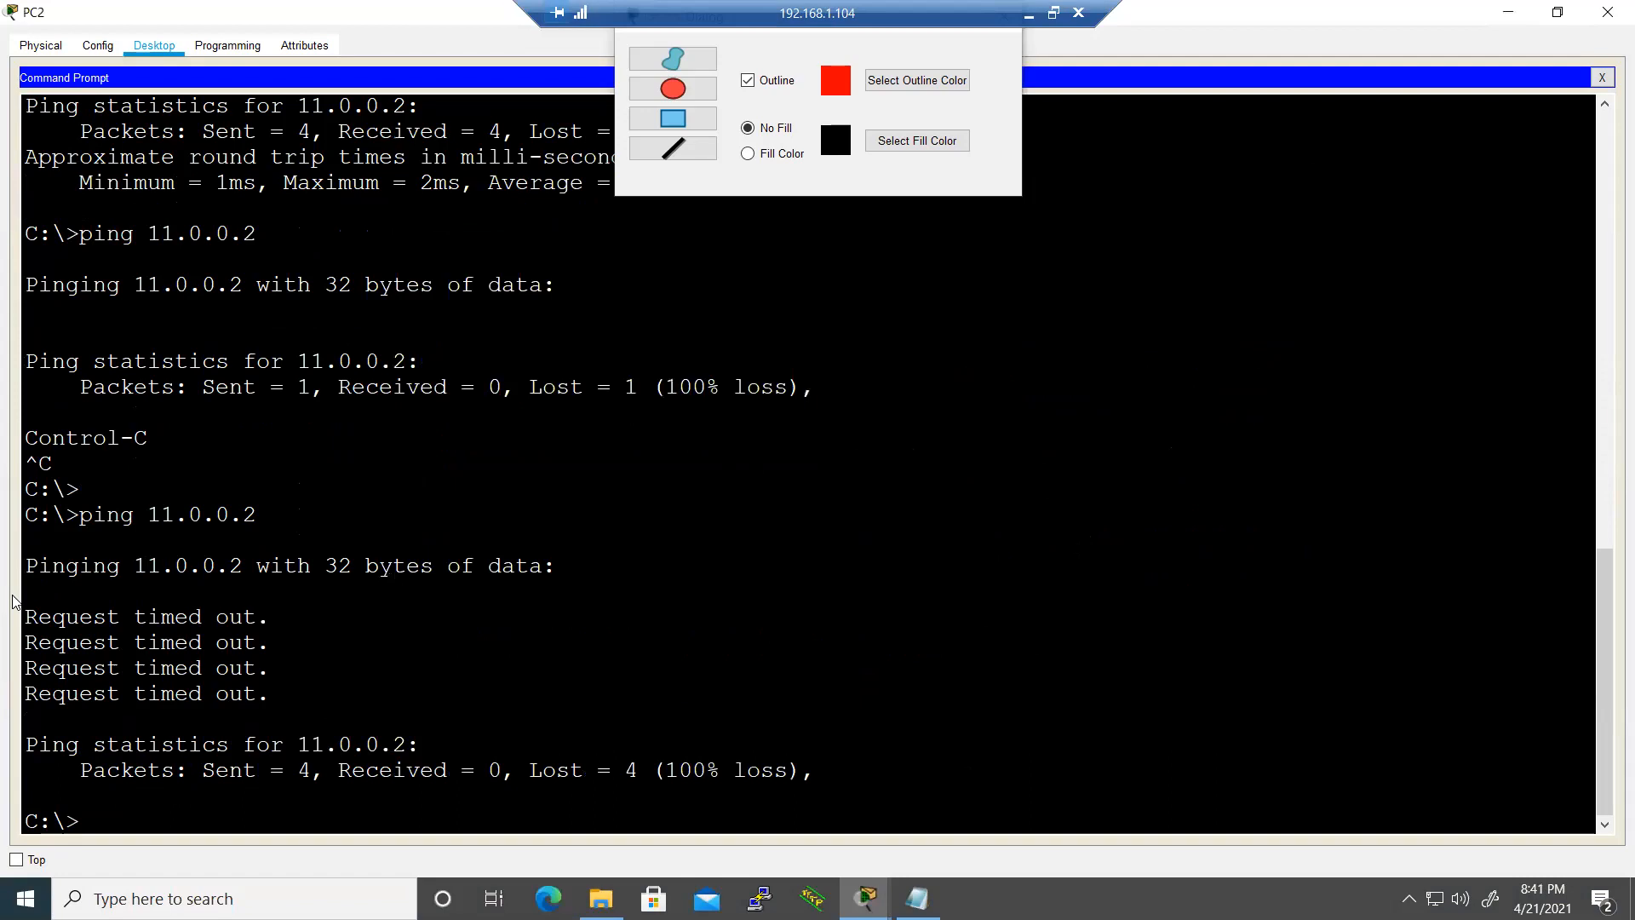
key(Return)
key(Return)
text(ipconfig)
key(Return)
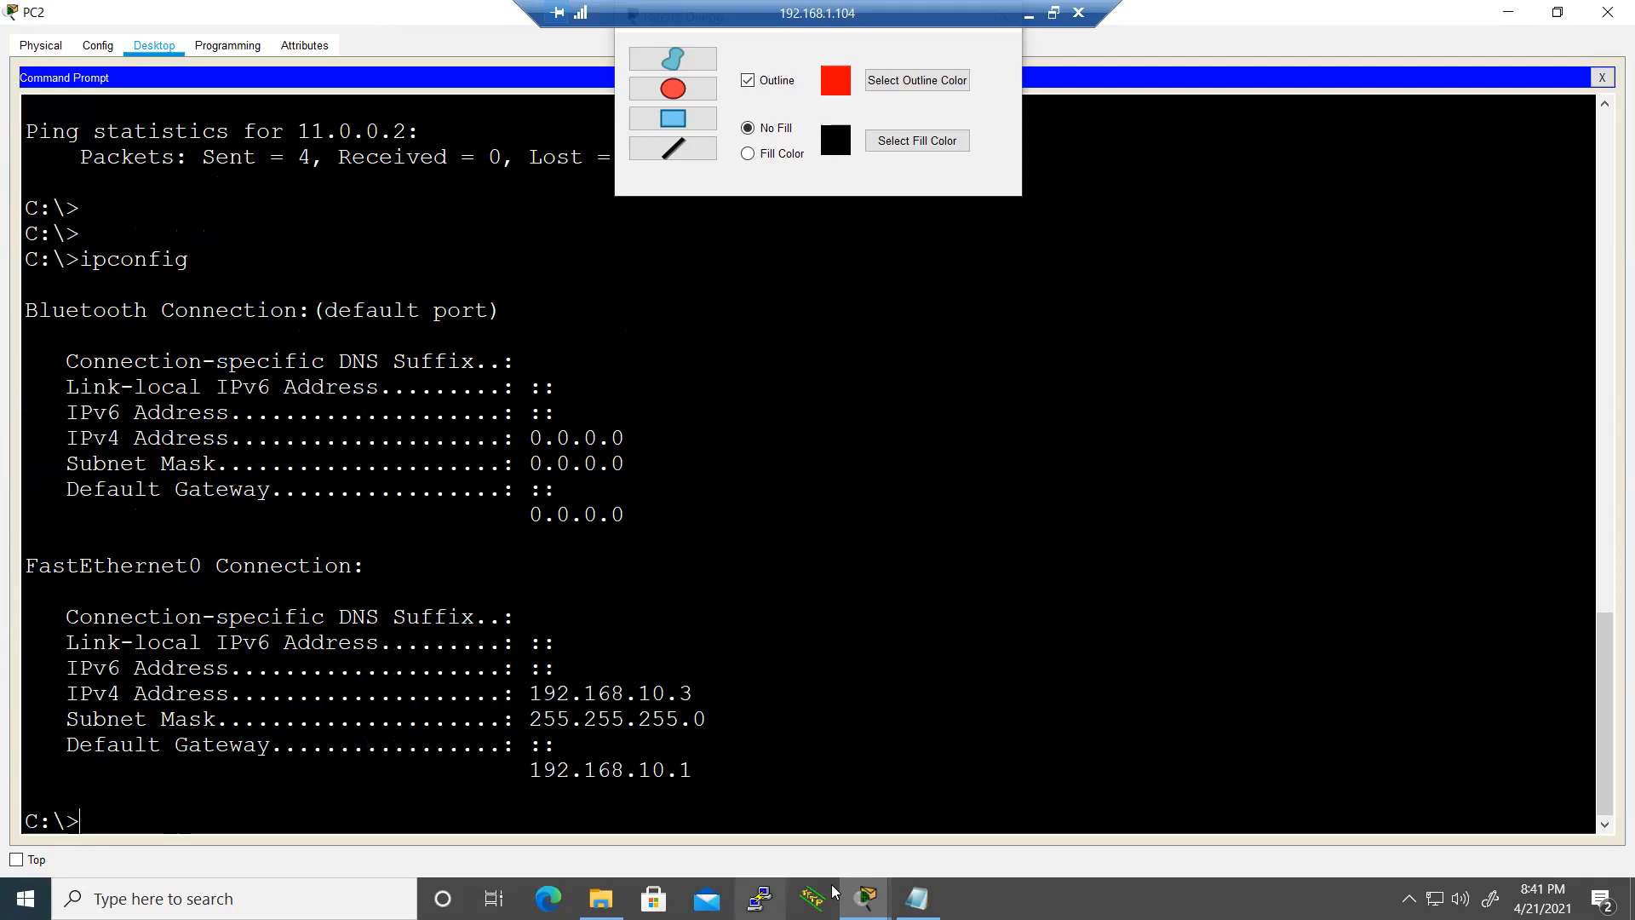
- Switch to the Notepad notes and copy the ip nat pool, ip nat inside source and access-list 101 commands
click(917, 899)
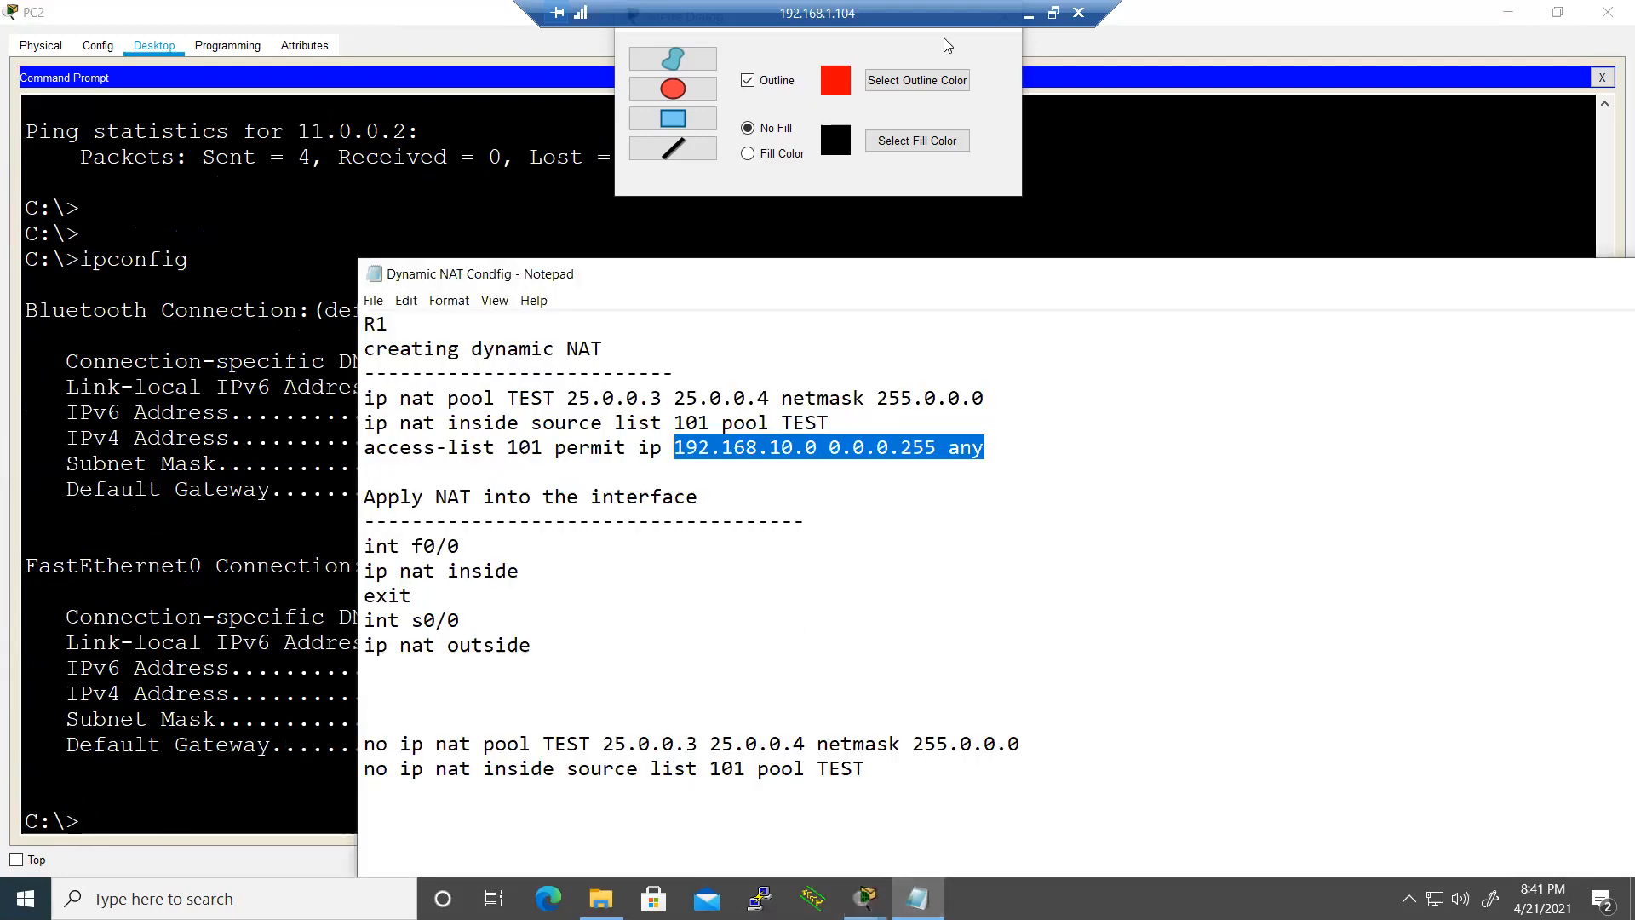
click(984, 447)
drag(985, 447, 377, 386)
key(ctrl+c)
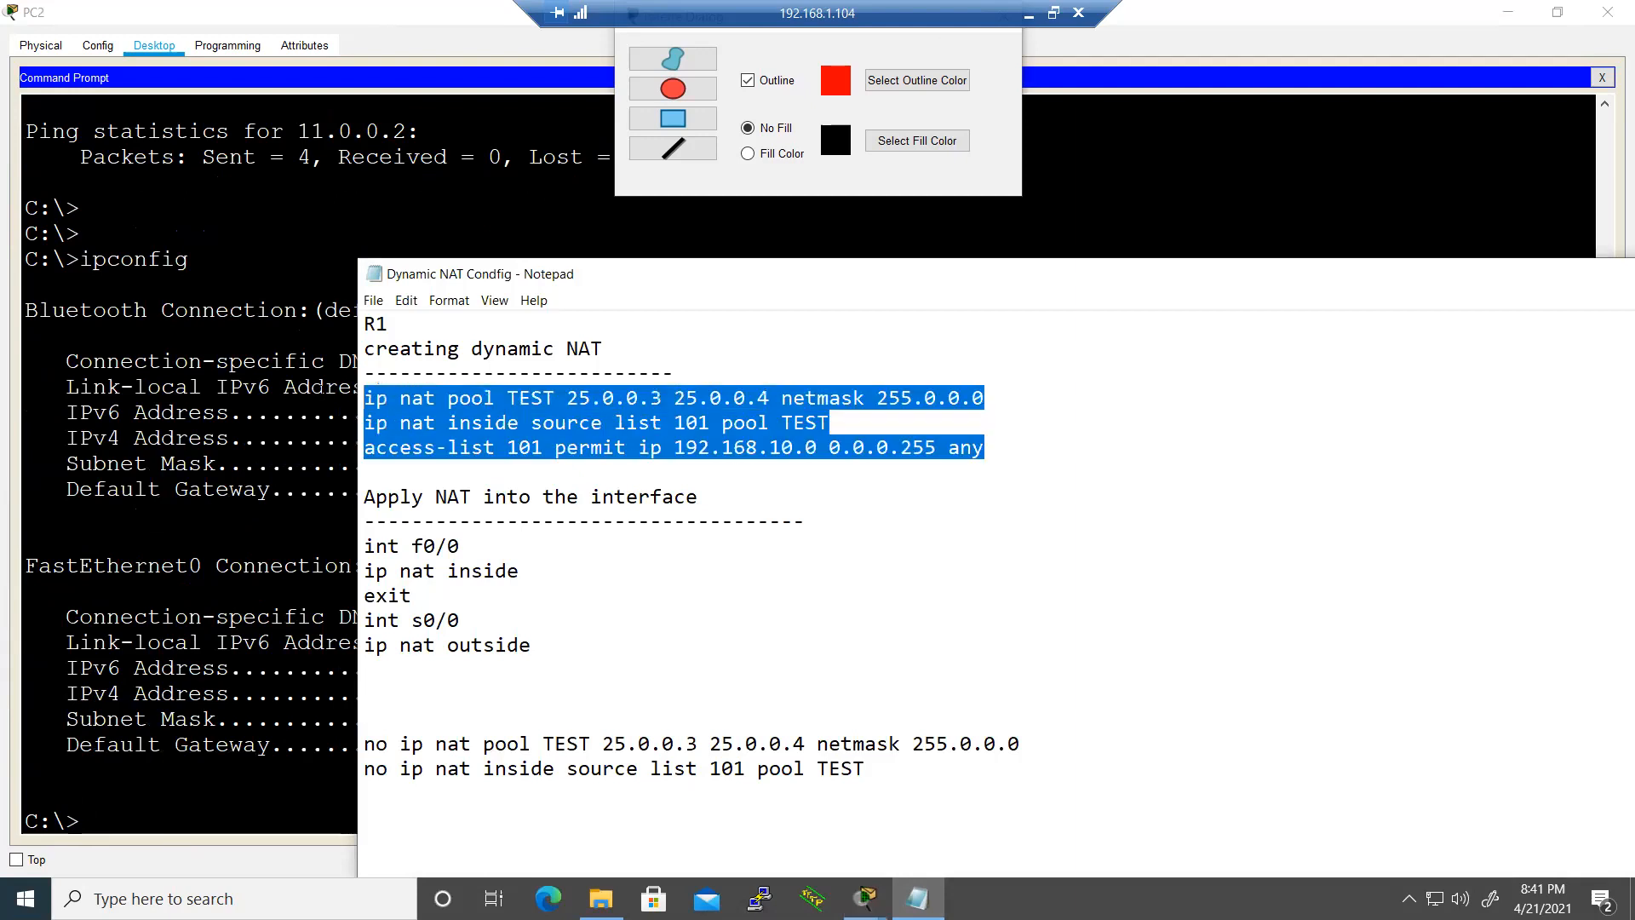
- Enter global configuration mode with config t on Router1_Customer_END and paste in the copied NAT pool, source list and access-list commands
key(alt+Tab)
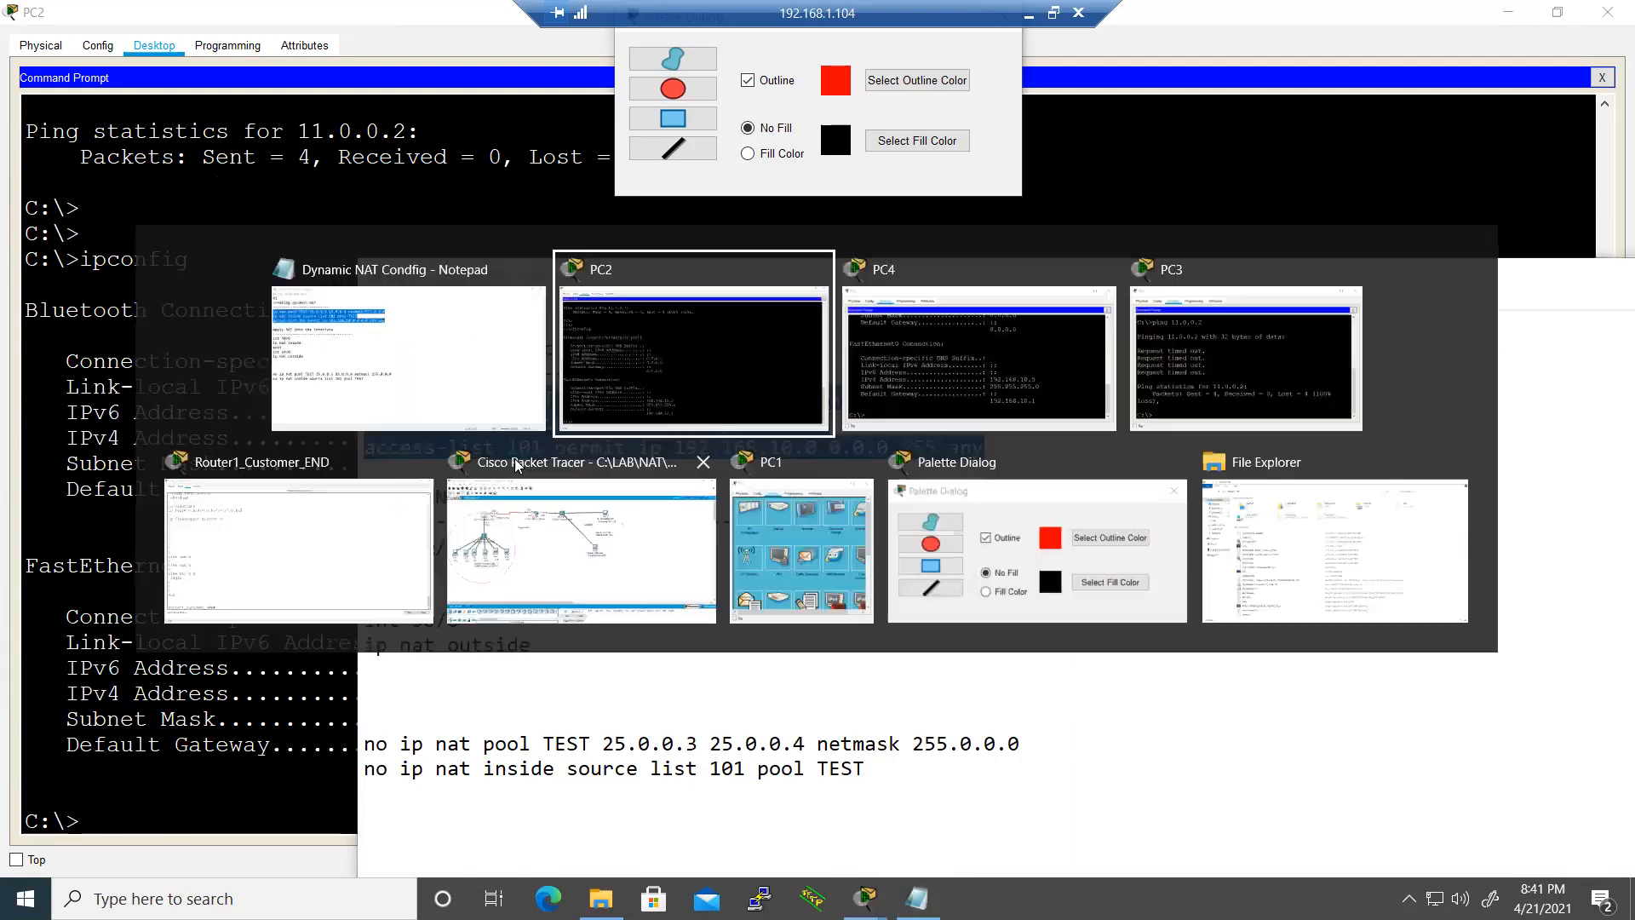
key(alt+Tab)
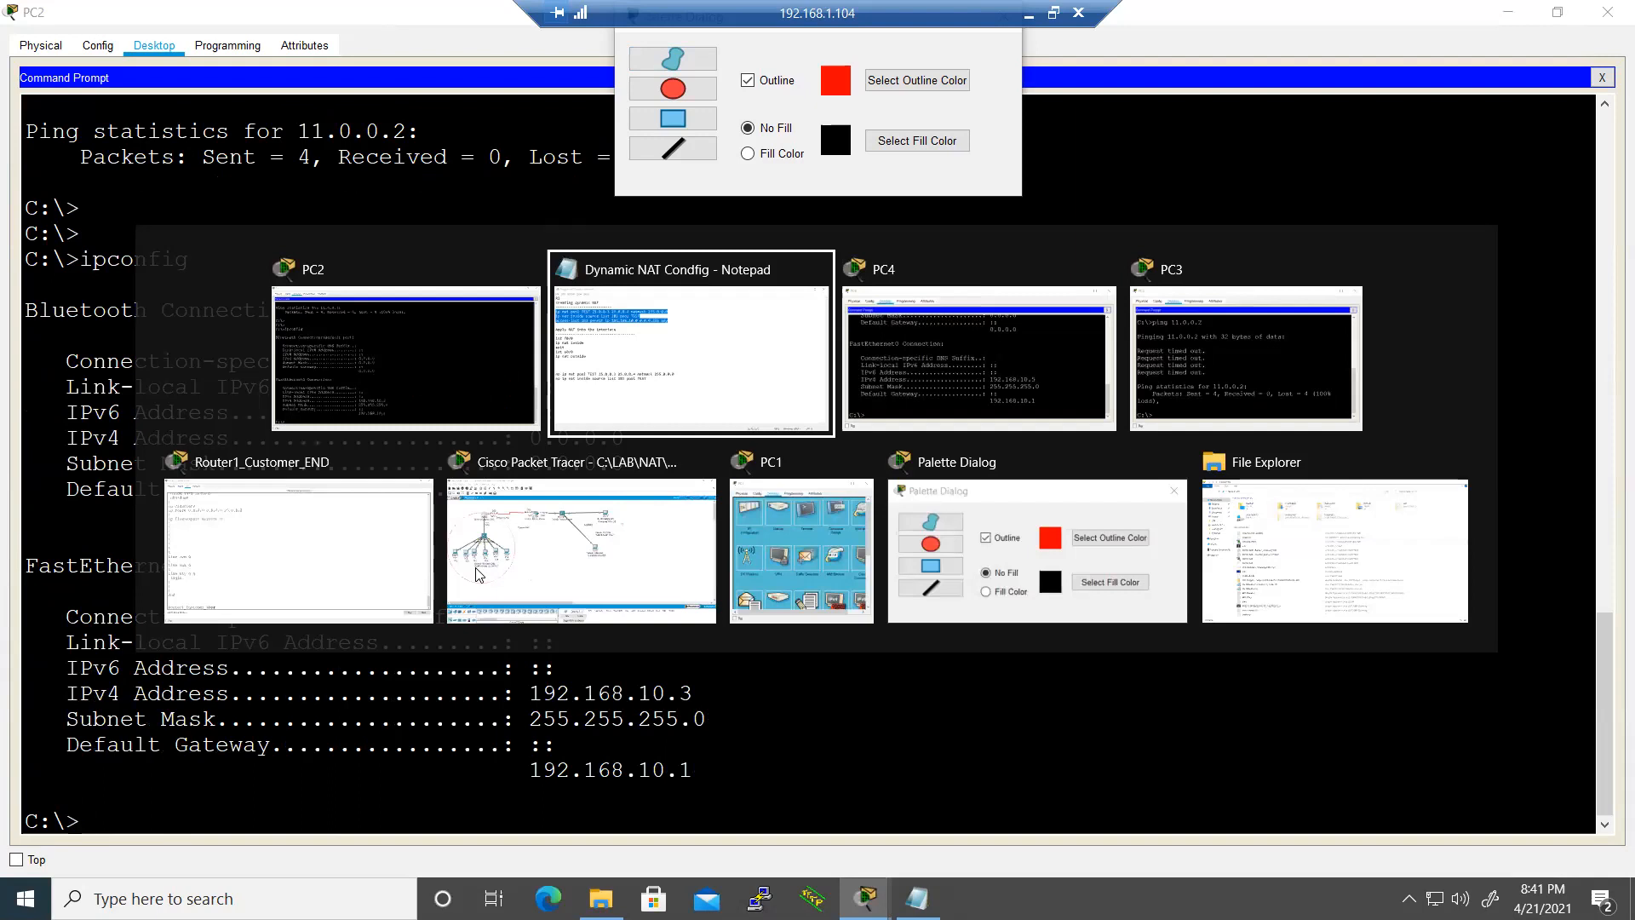
click(404, 442)
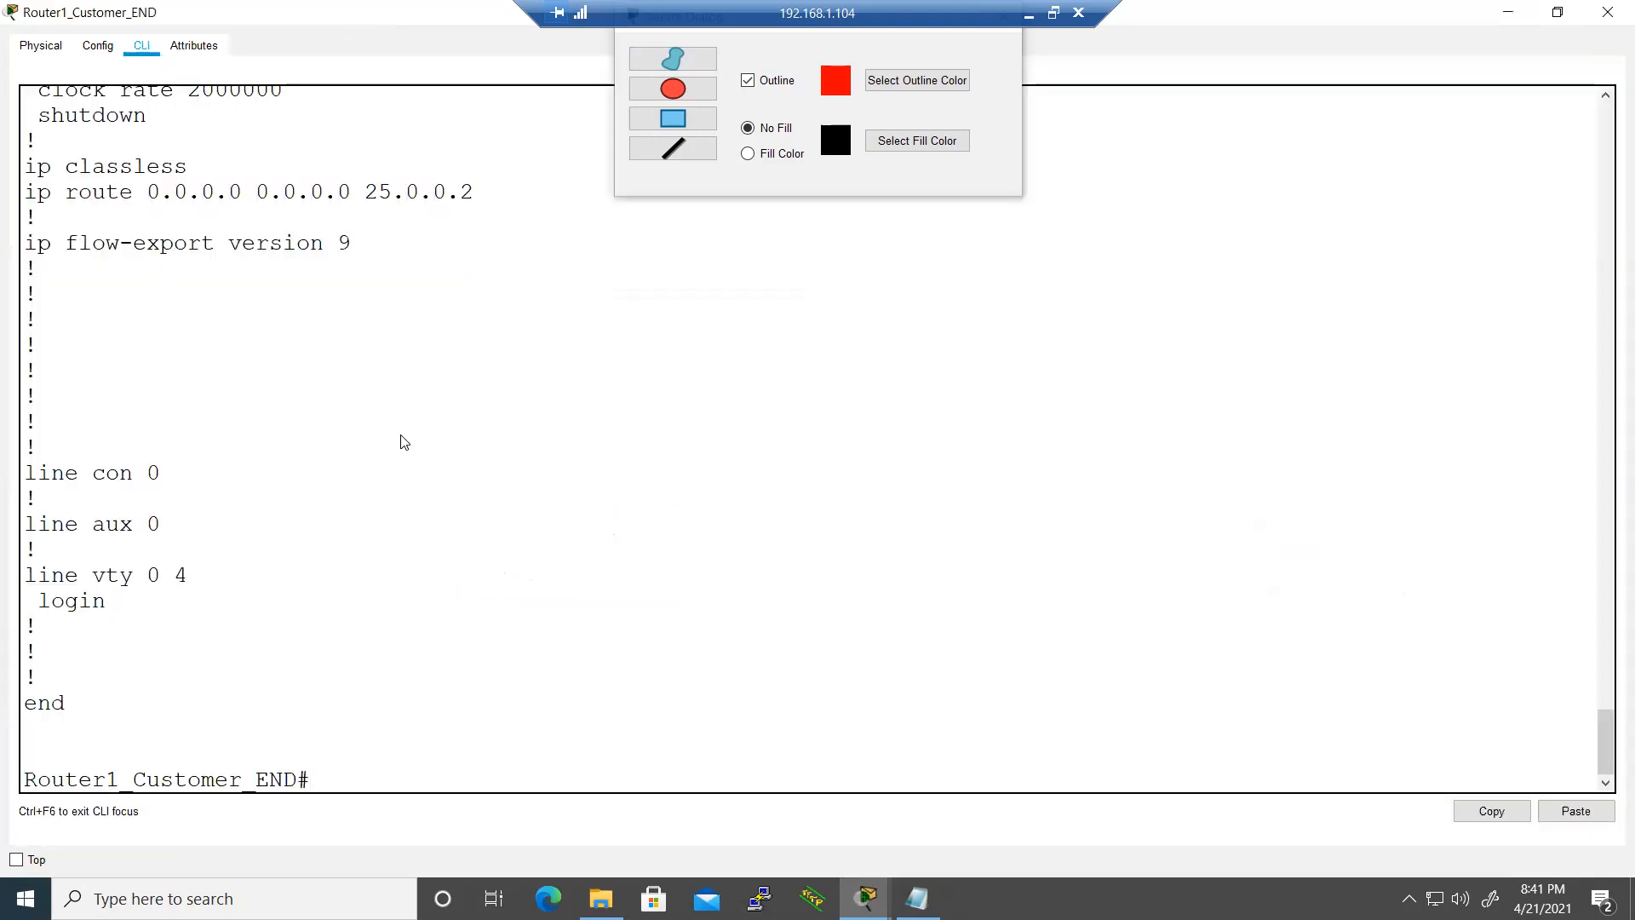
text(config t)
key(Return)
right_click(325, 649)
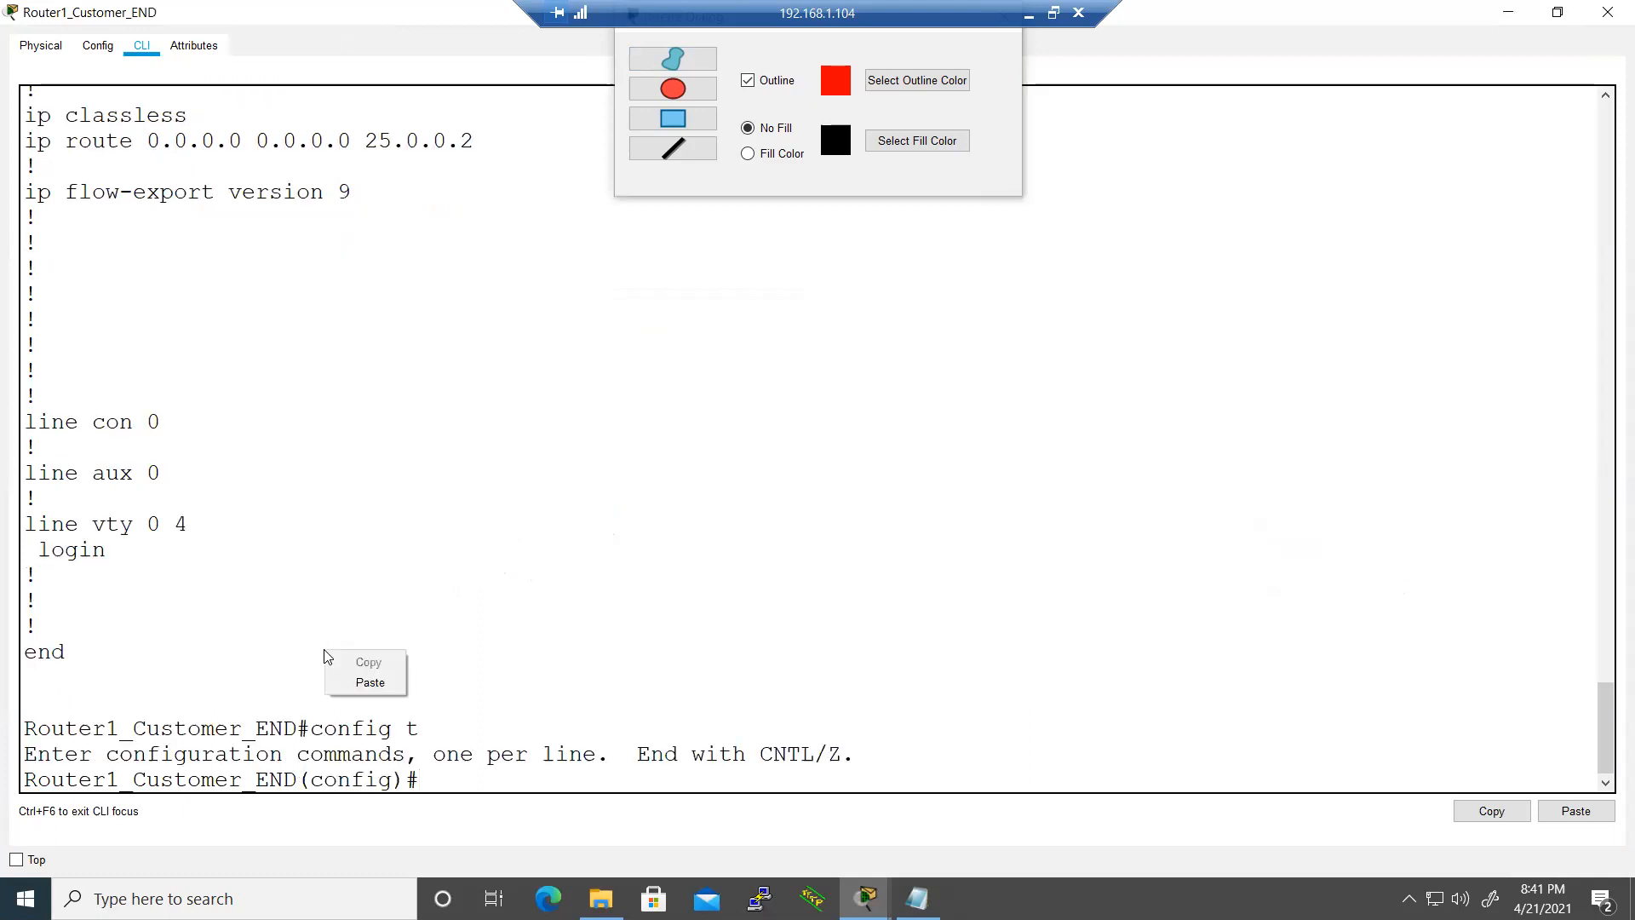
click(368, 685)
key(Return)
key(Return)
key(Return)
- Copy the interface commands from the notes and run them on Router1_Customer_END, setting f0/0 as NAT inside and s0/0 as NAT outside
key(alt+Tab)
key(alt+Tab)
key(alt+Tab)
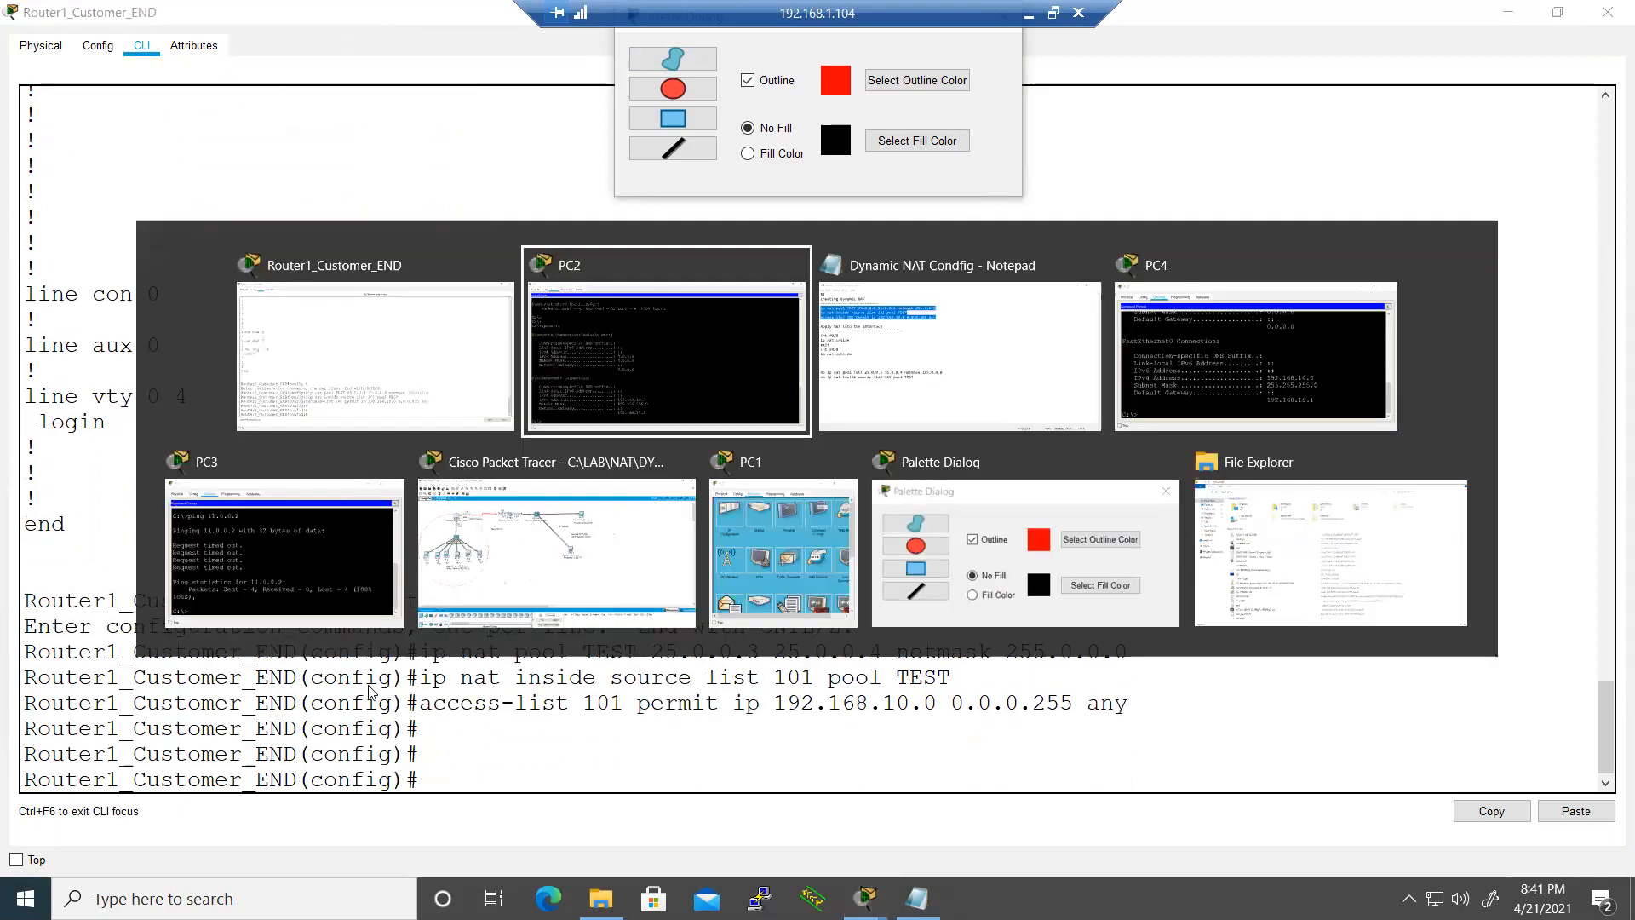
key(alt+shift+Tab)
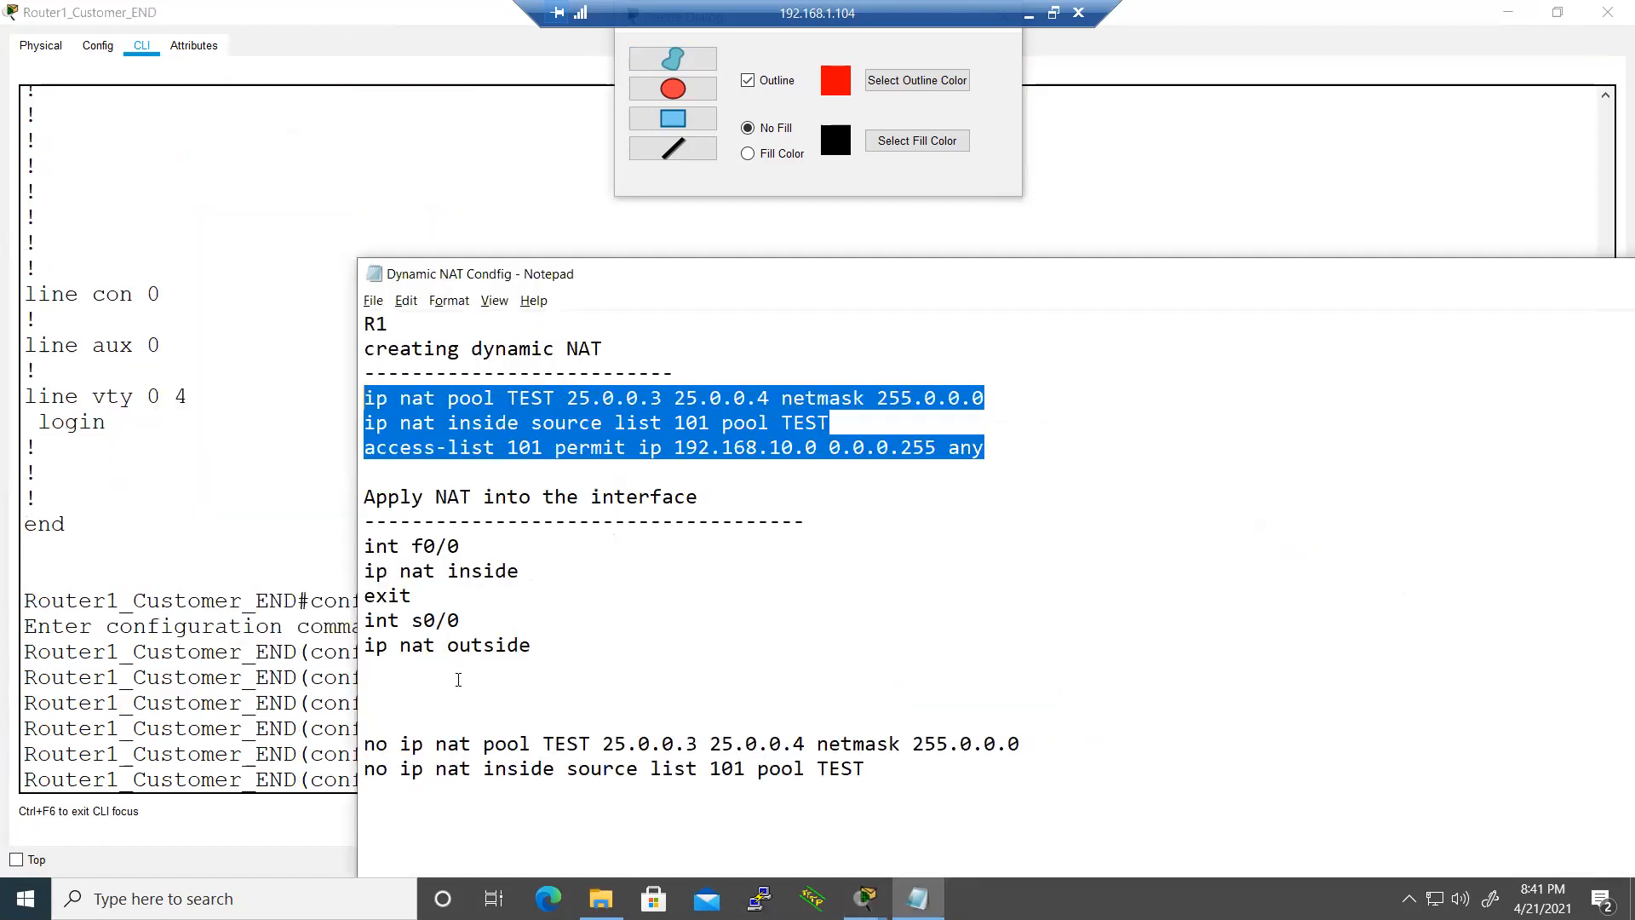
drag(541, 673, 331, 545)
key(ctrl+c)
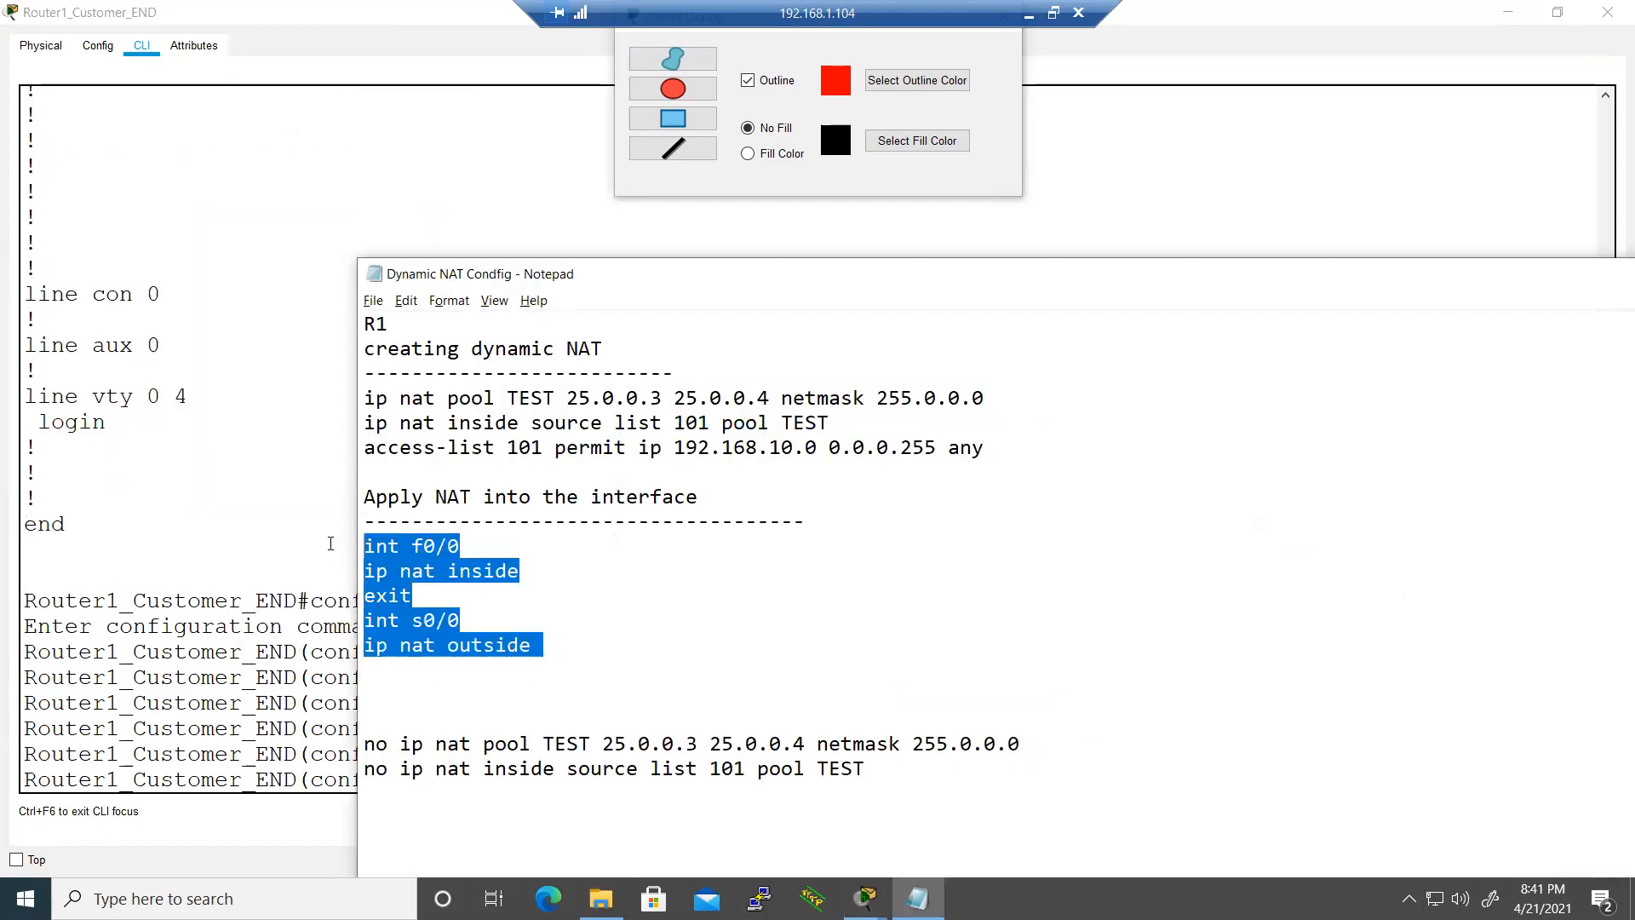
click(163, 508)
right_click(164, 508)
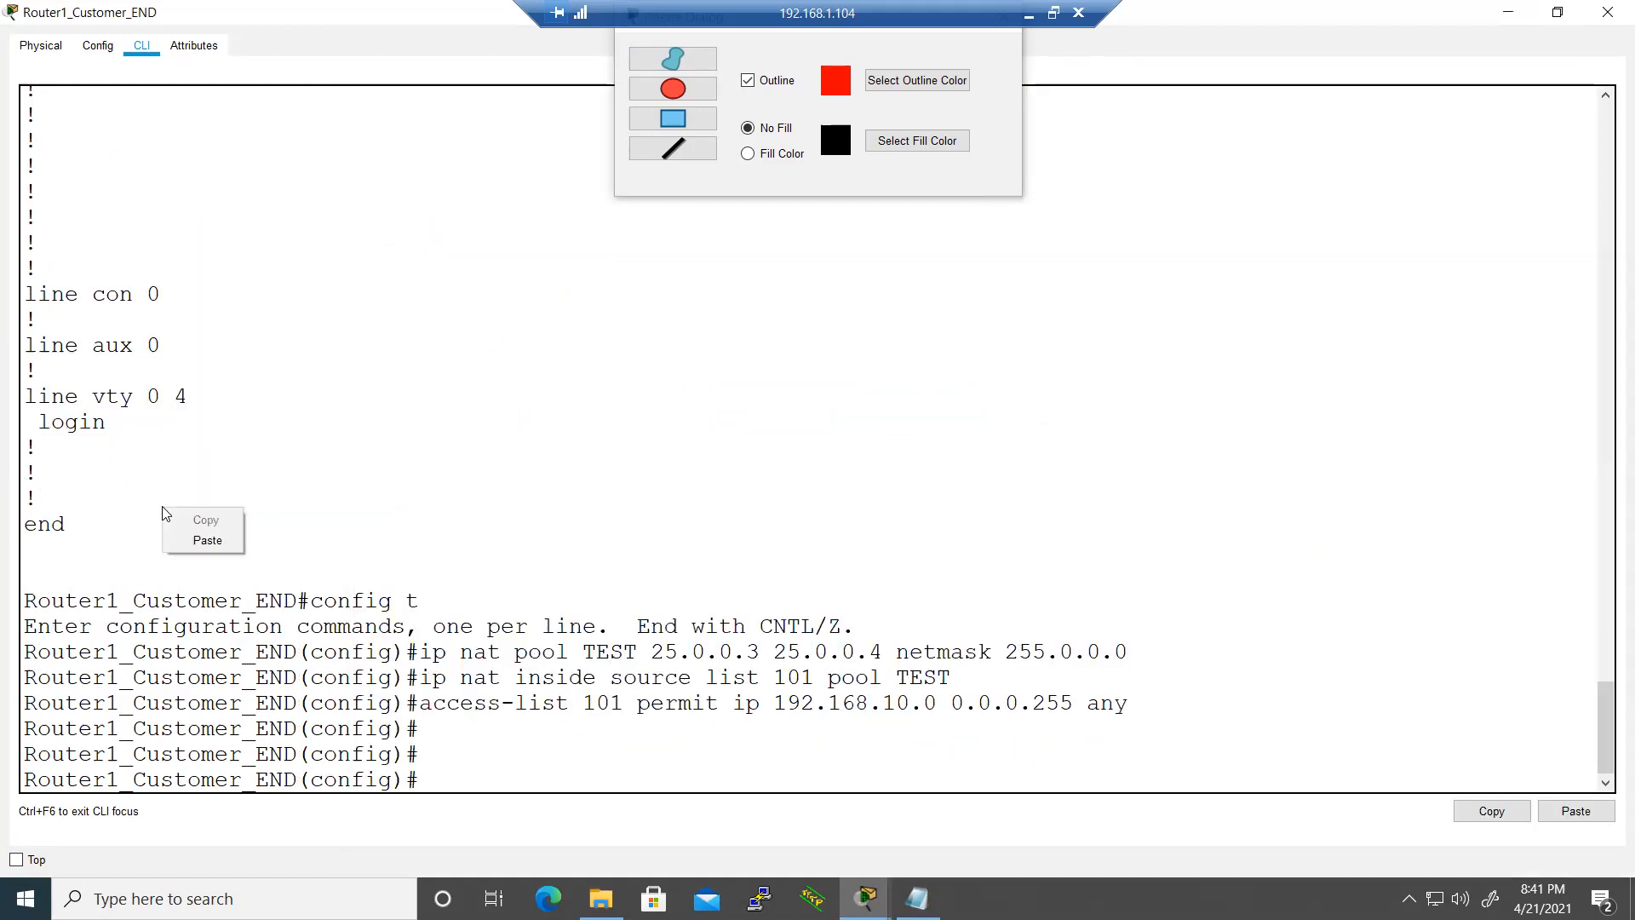
click(206, 540)
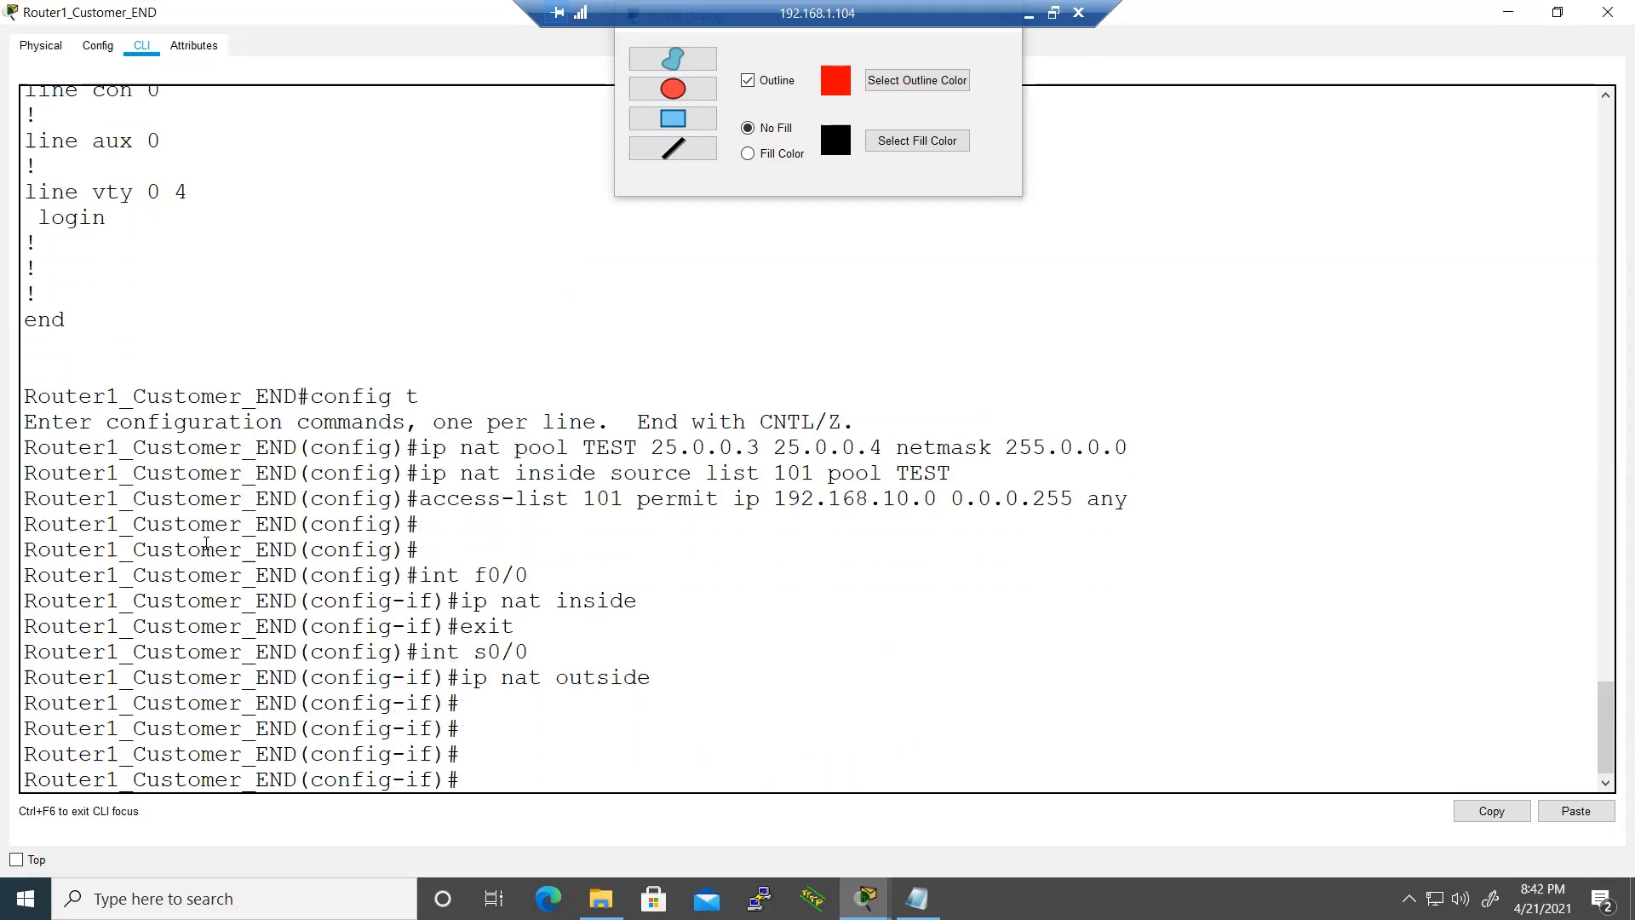
- Save the router's configuration with do wr
text(doi wr)
key(Return)
text(do wr)
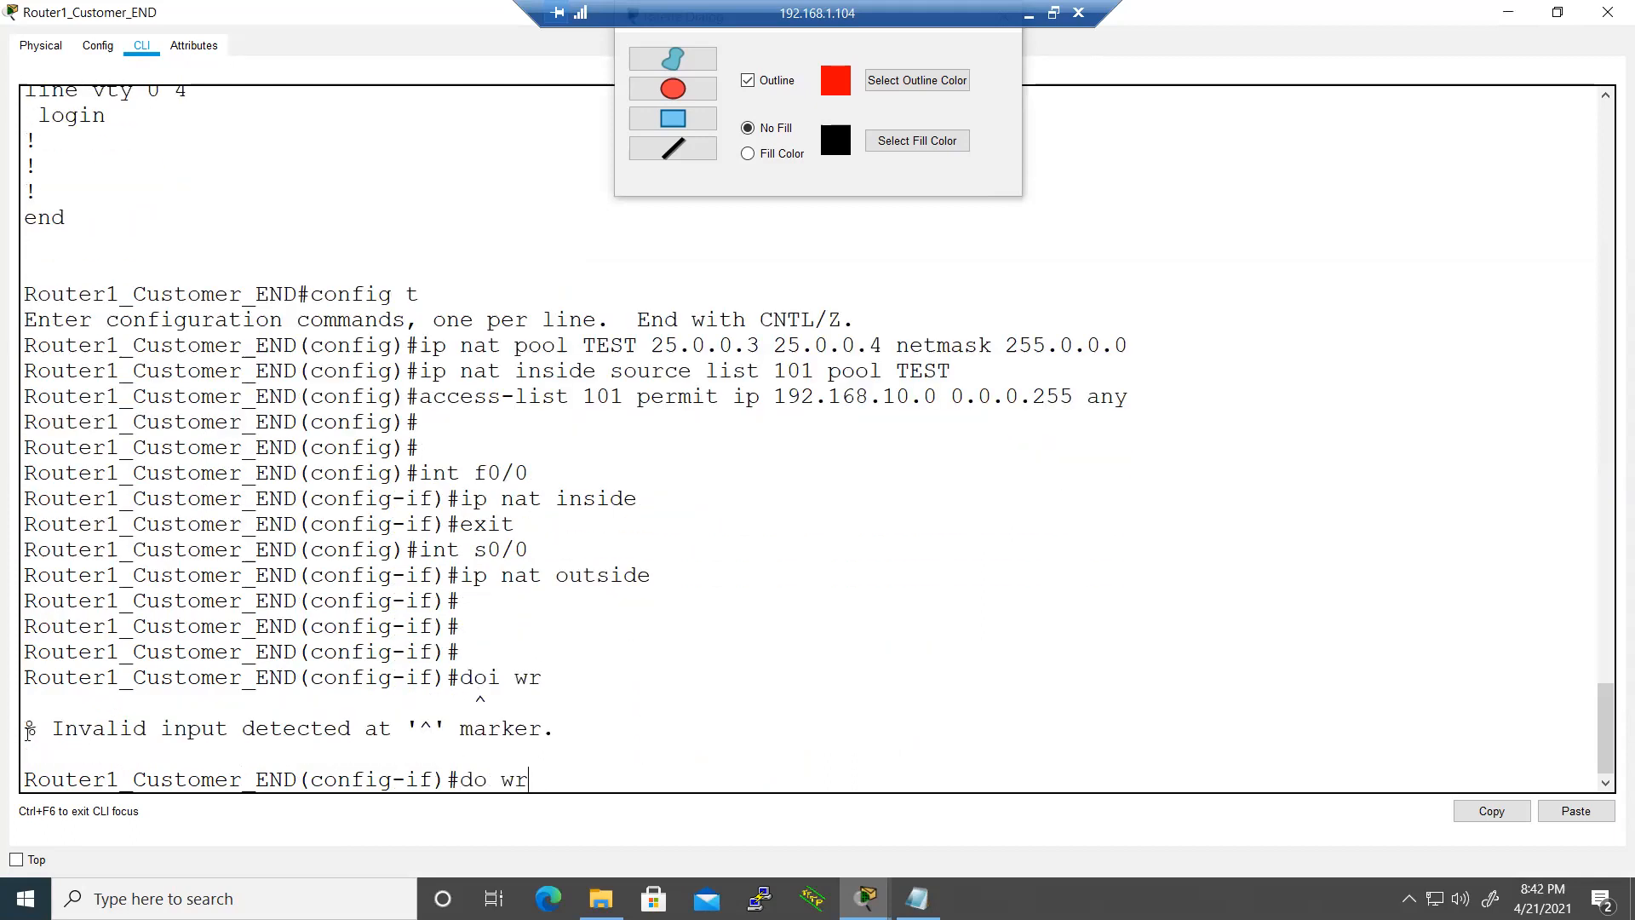
key(Return)
- Return to PC2's command prompt, display its IP settings with ipconfig and ping 11.0.0.2
key(alt+Tab)
key(alt+Tab)
key(alt+Tab)
key(alt+Tab)
key(alt+Tab)
key(alt+Tab)
key(alt+Tab)
key(alt+Tab)
key(alt+Tab)
key(alt+Tab)
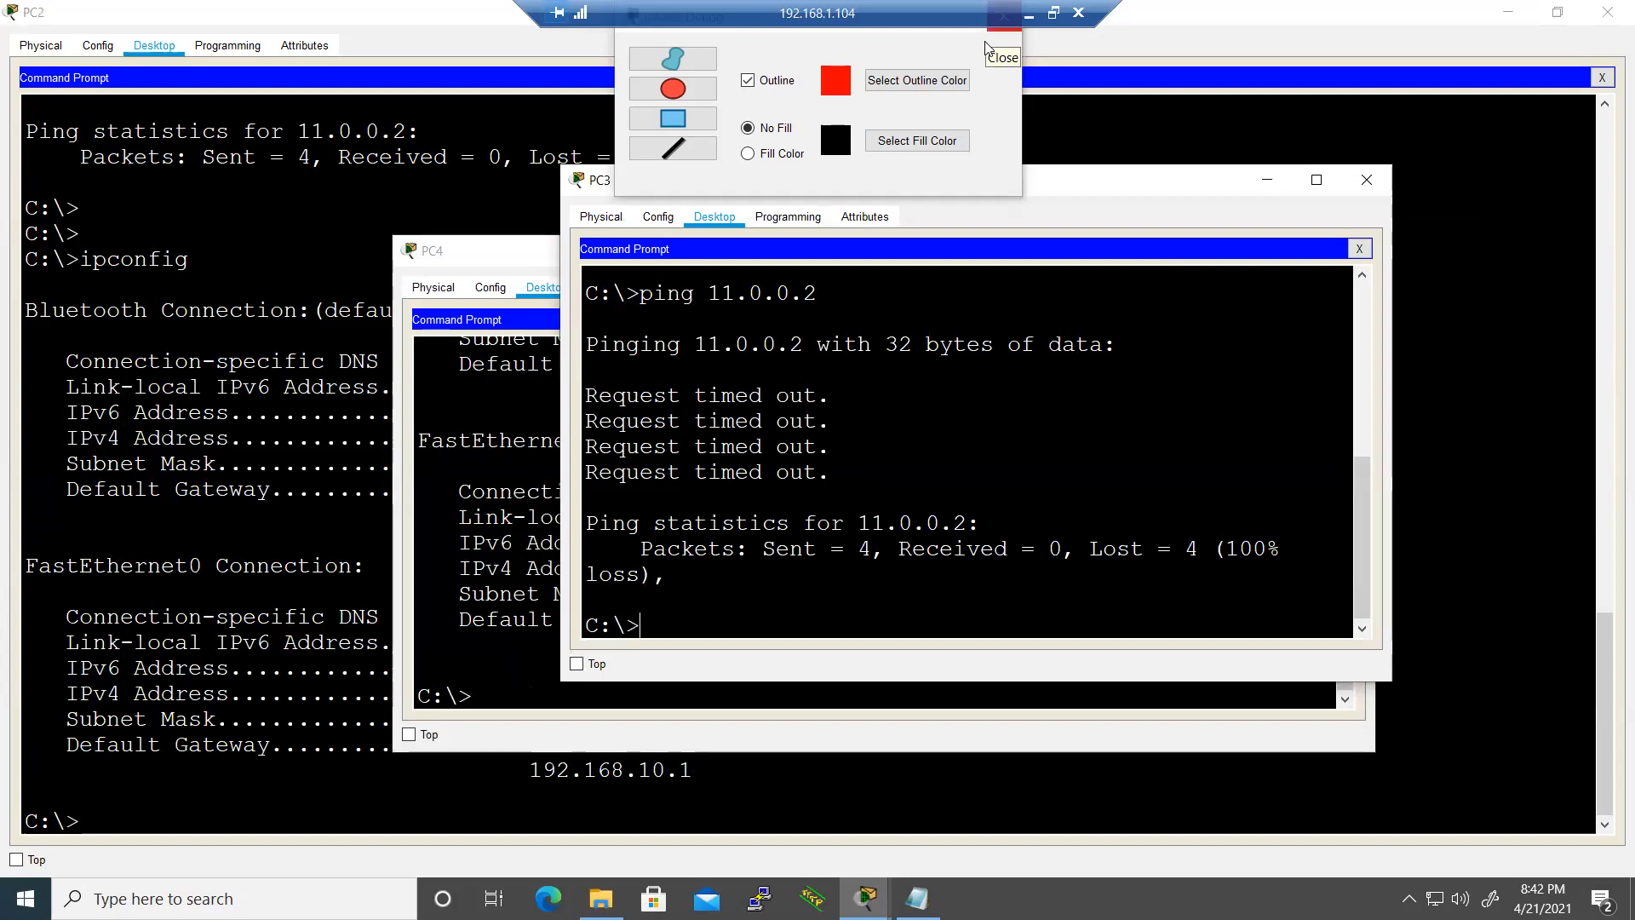
click(159, 677)
key(Up)
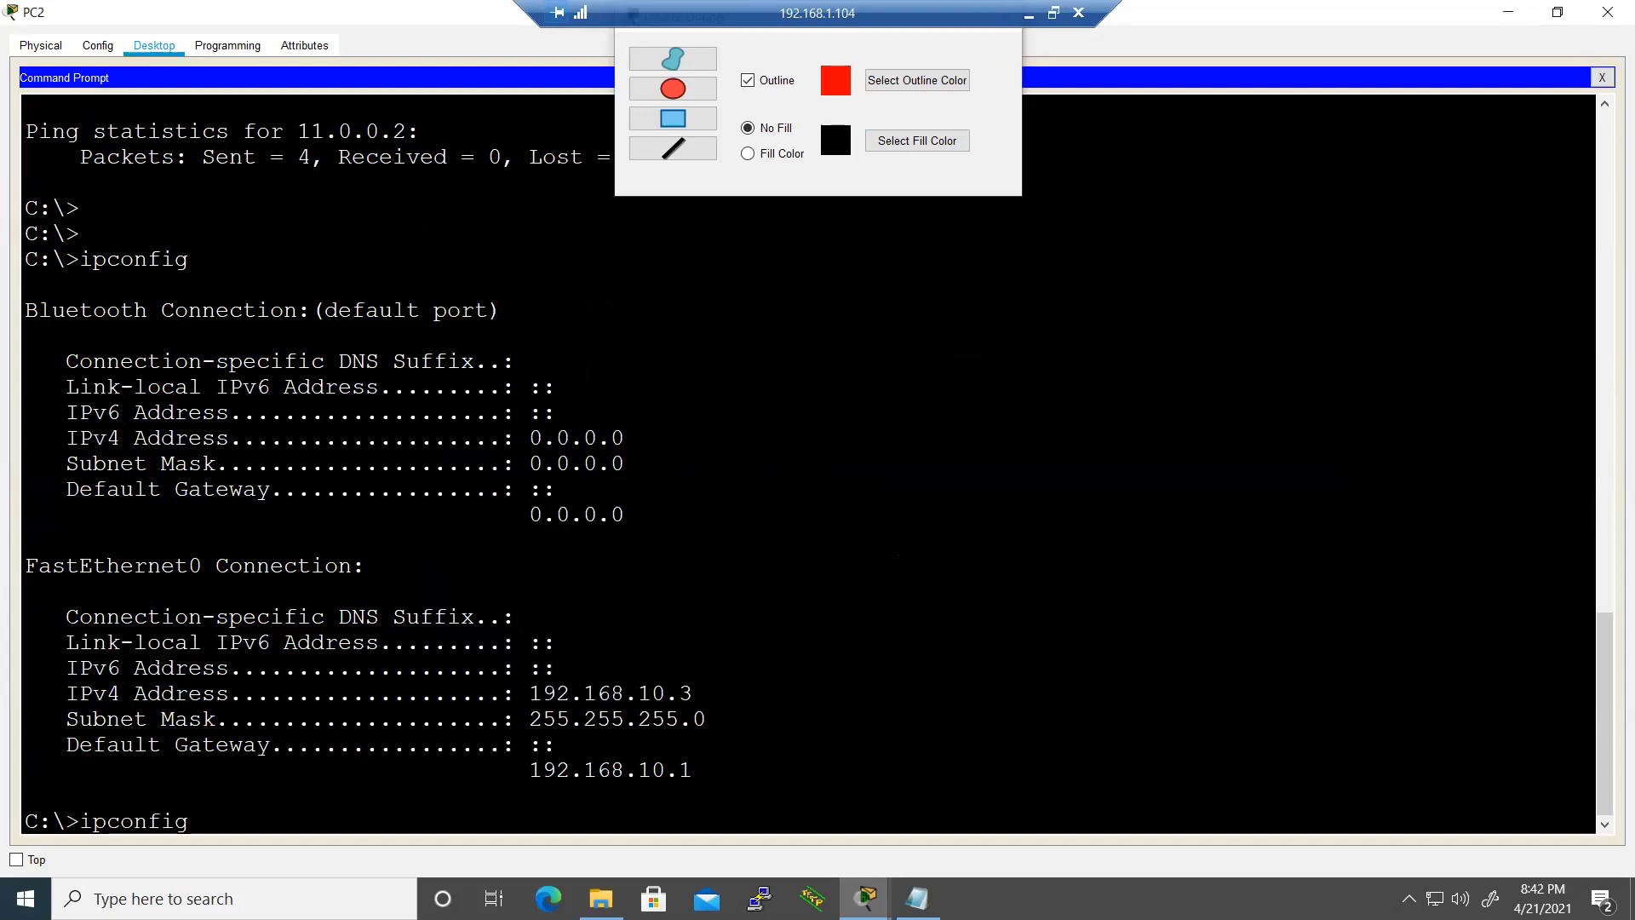
key(Return)
key(Up)
key(Up)
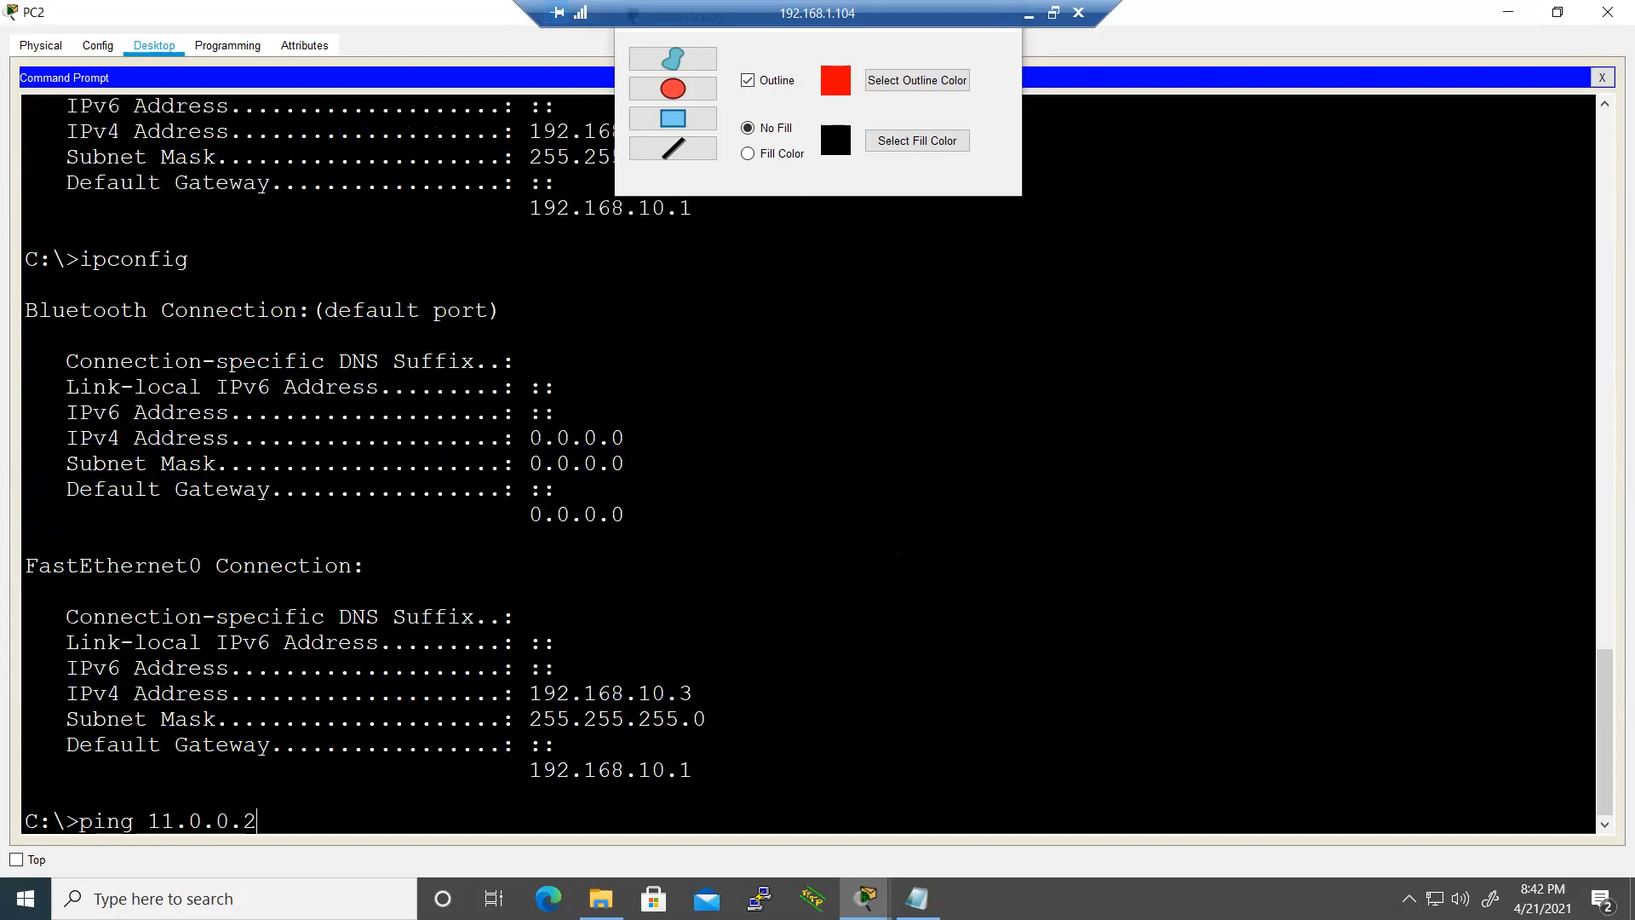
key(Return)
- Switch to PC3's command prompt and repeat the ping to 11.0.0.2
key(alt+Tab)
key(Up)
key(Return)
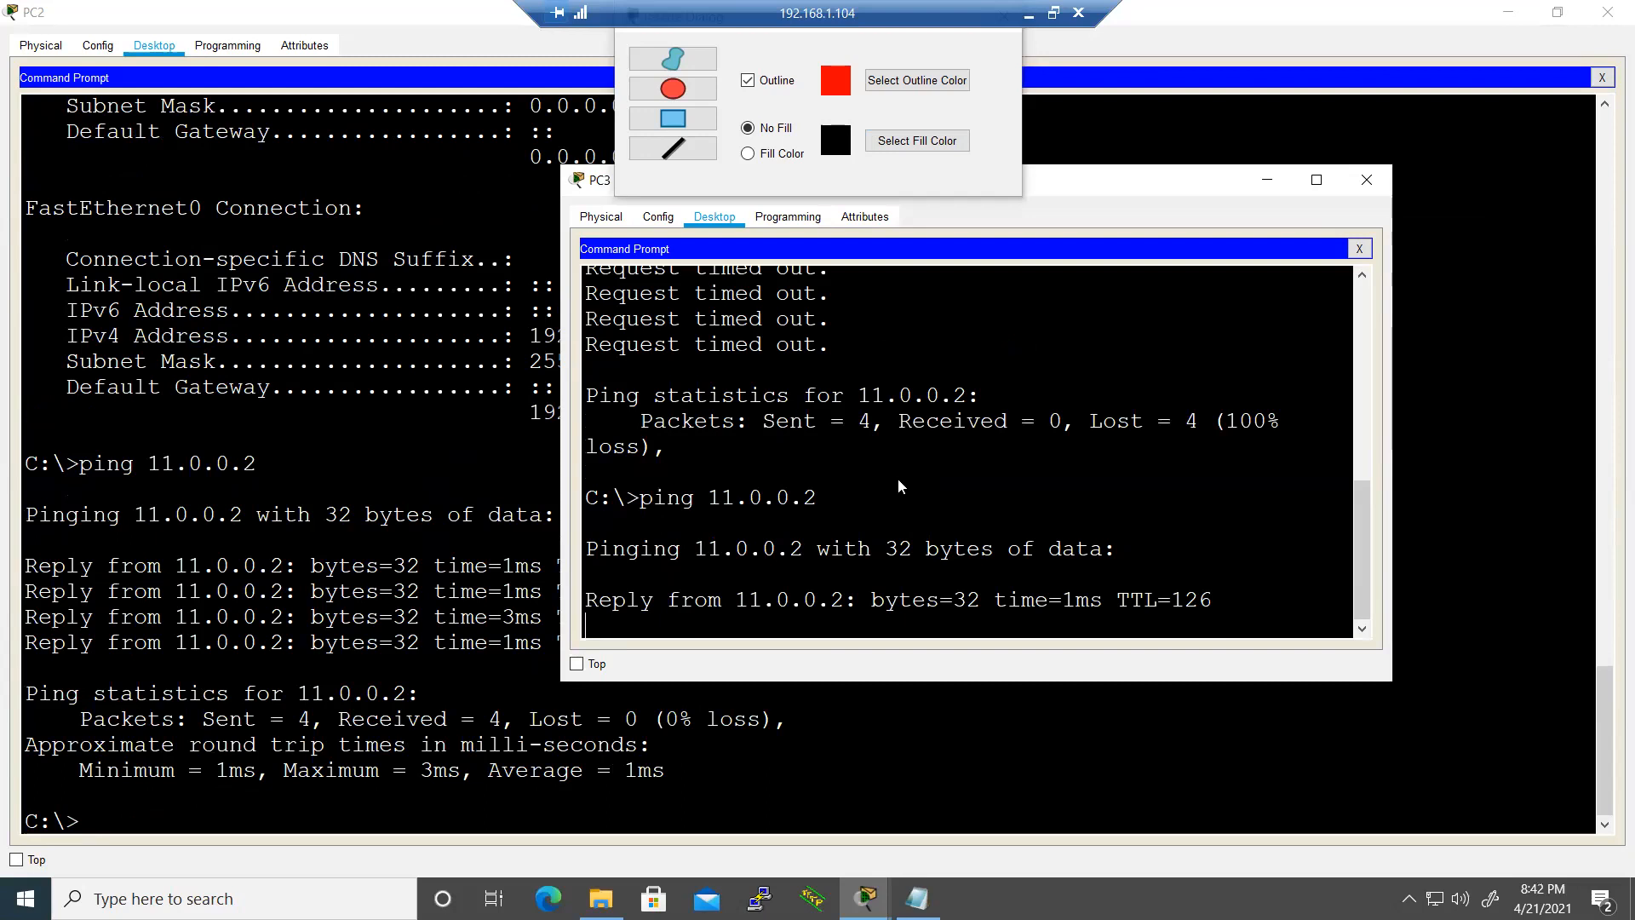
- Bring up PC4's command prompt and ping 11.0.0.2 from it
mouse_move(866, 899)
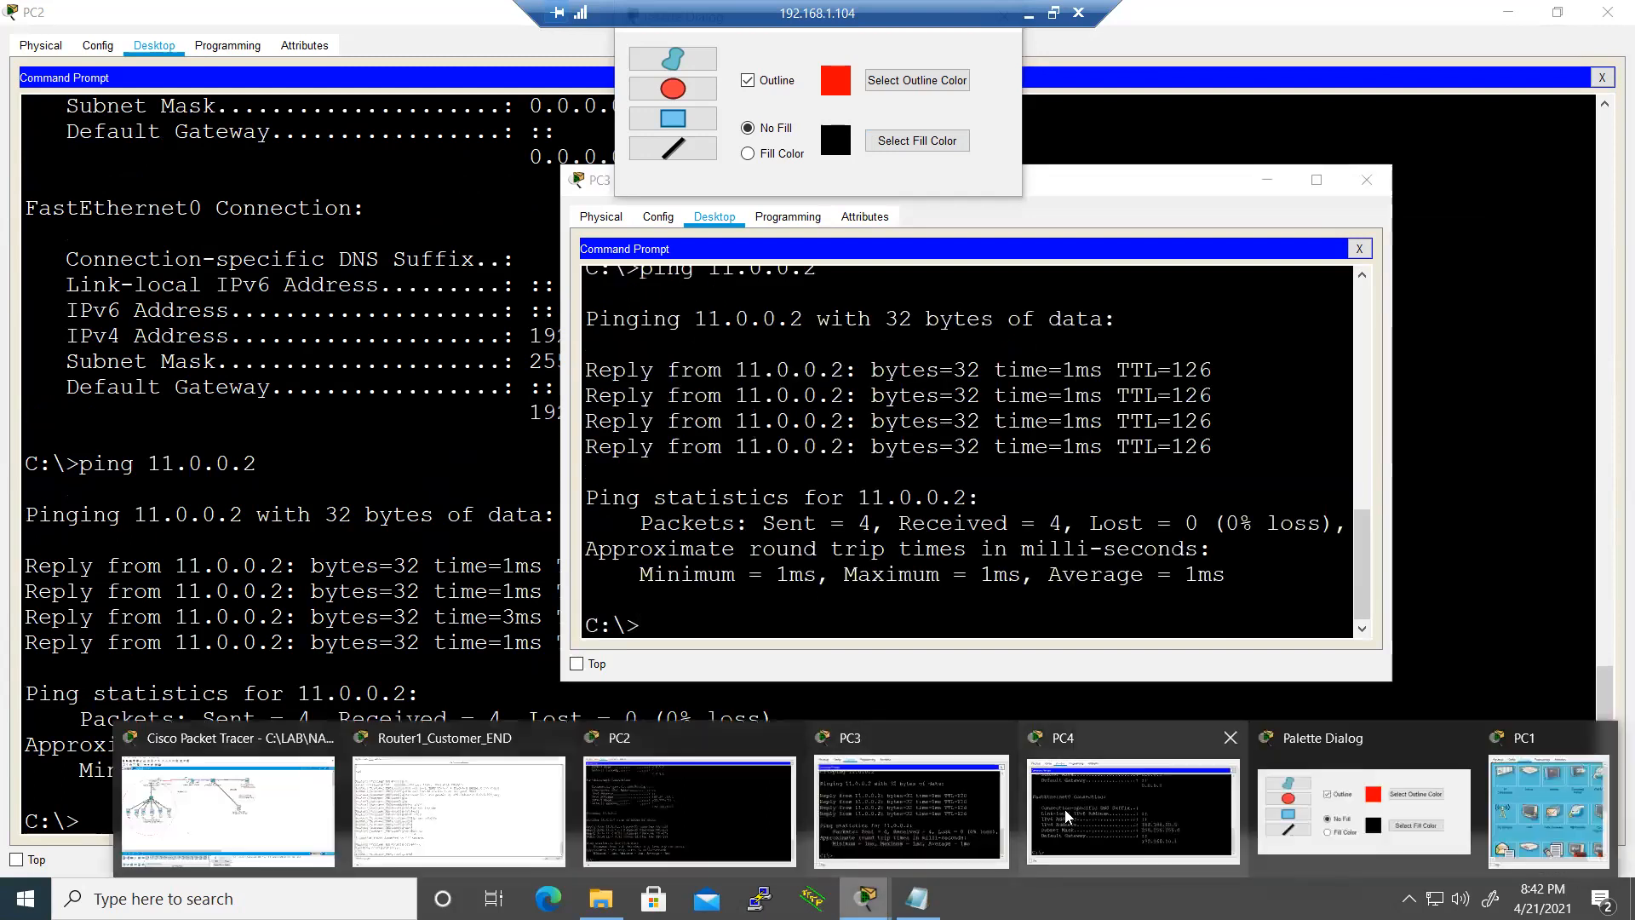
click(1260, 818)
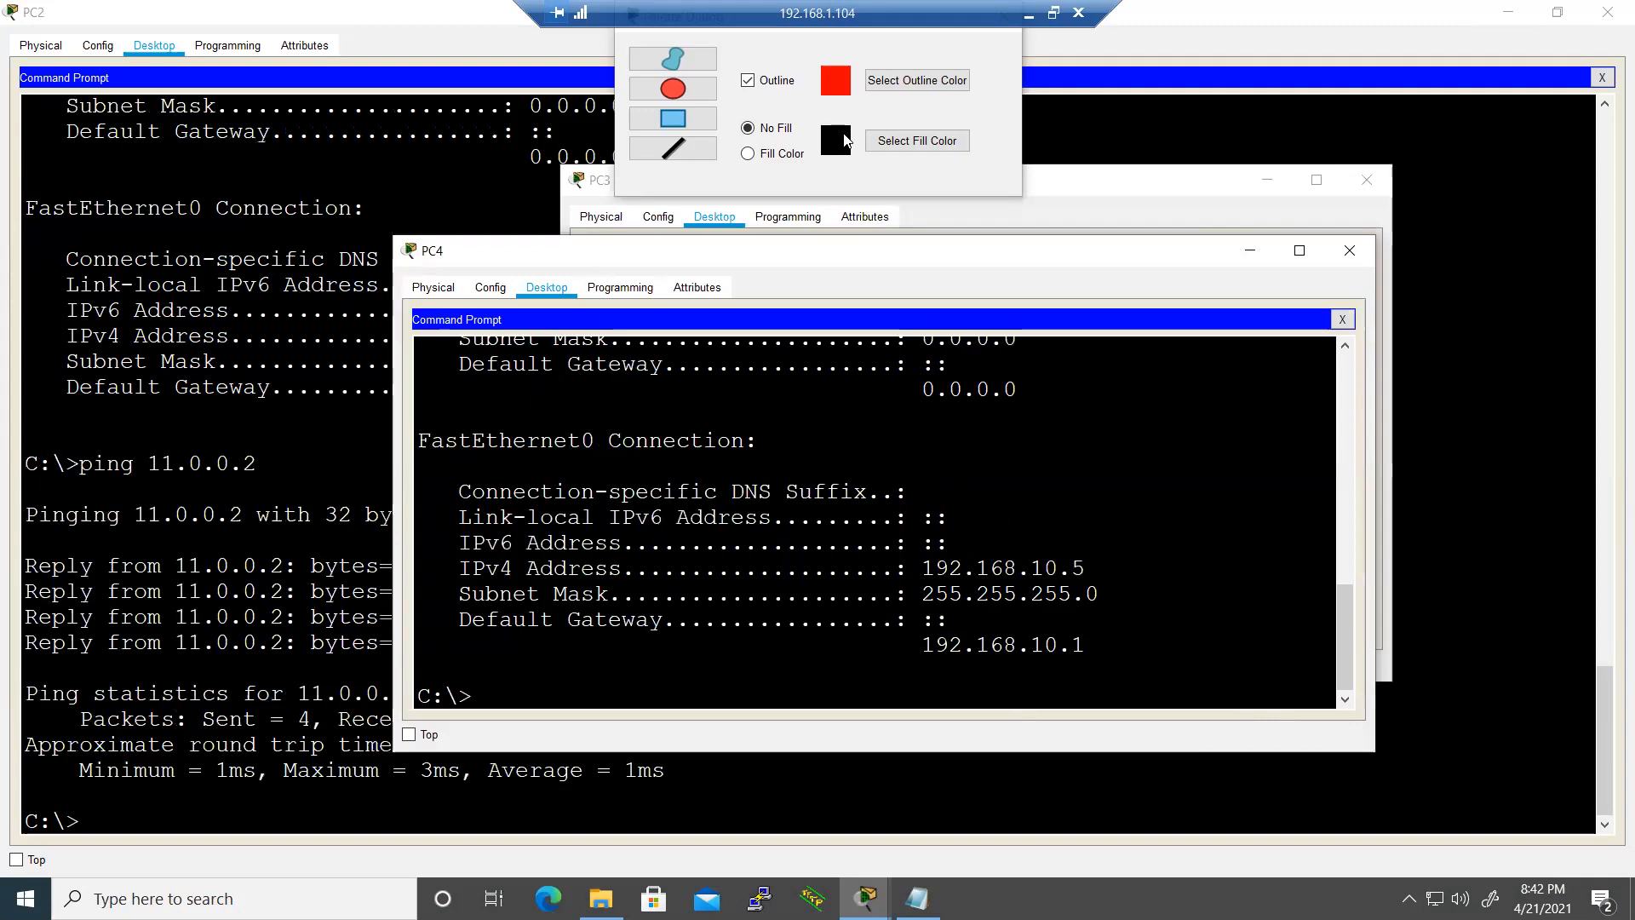
click(831, 514)
text(ping 11.0.0.2)
key(Return)
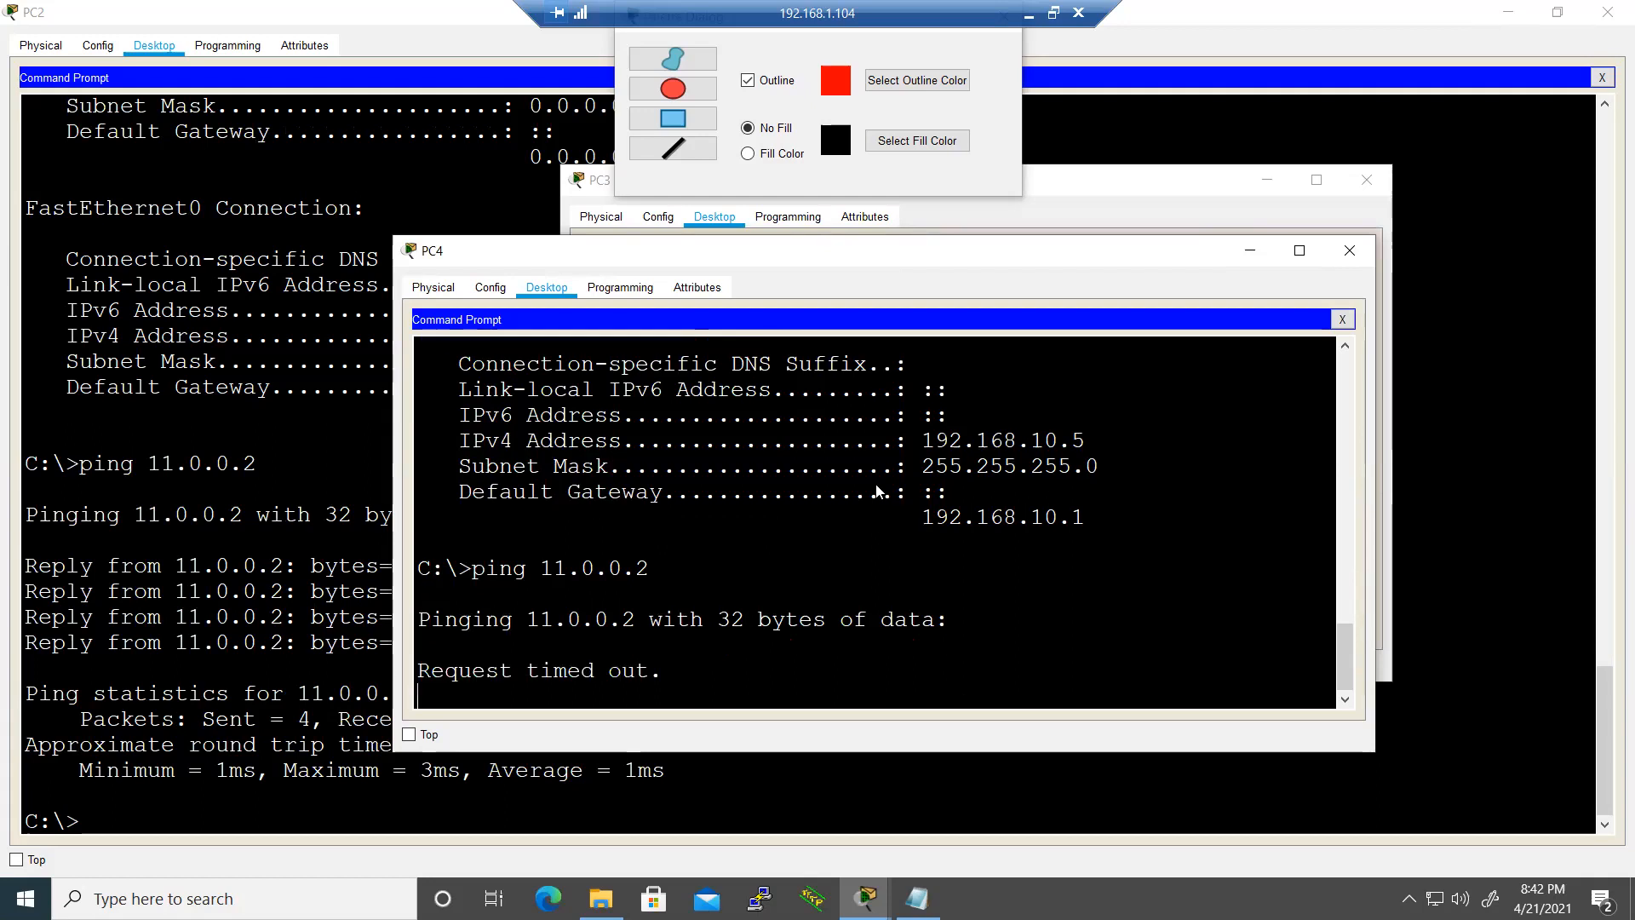
- Return to the Router1_Customer_END command line and exit interface configuration to privileged EXEC mode
key(alt+Tab)
key(alt+Tab)
key(alt+Tab)
key(alt+Tab)
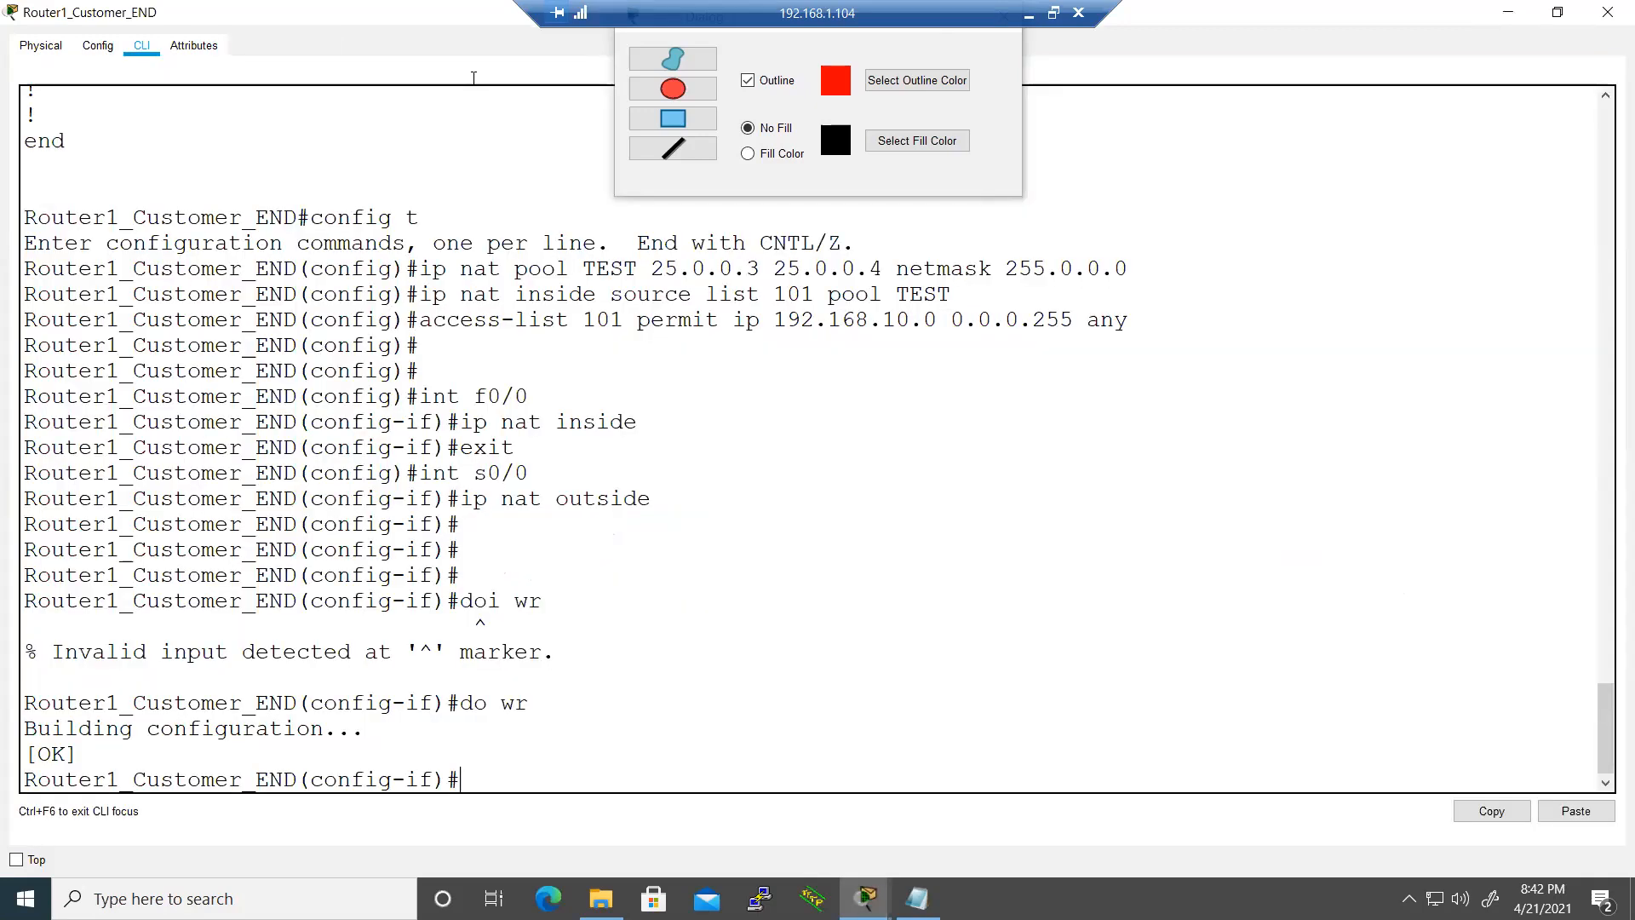
key(Return)
key(Return)
key(Return)
key(ctrl+z)
key(Return)
key(Return)
- Display the router's NAT table with sh ip nat translations and examine the inside local and inside global address mappings
text(sh)
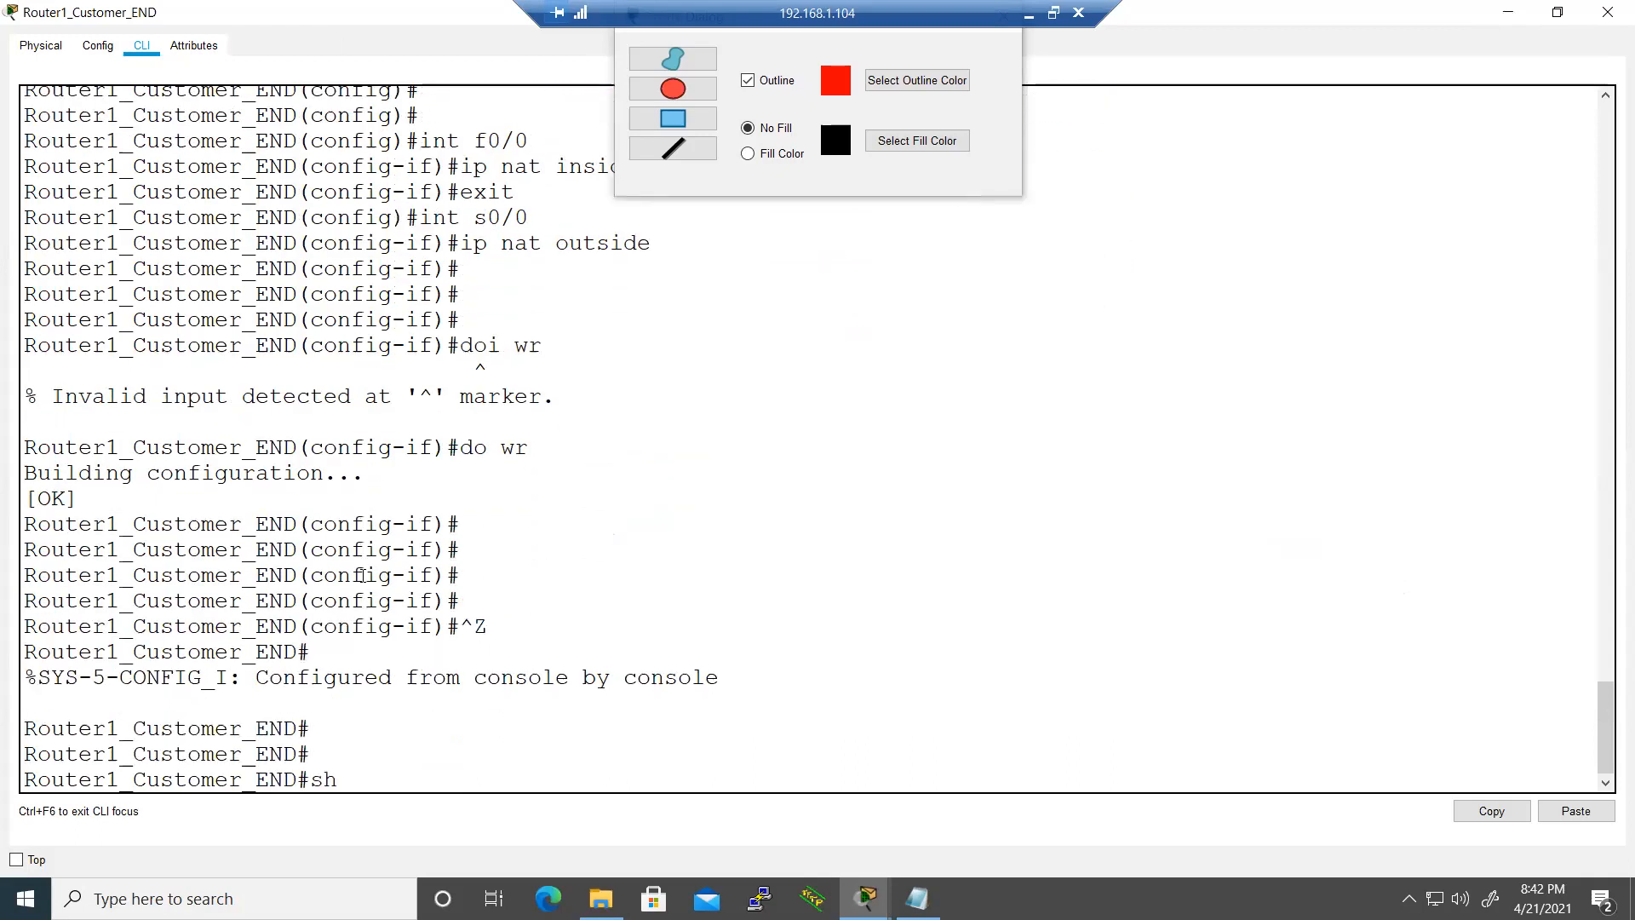
text( pi nat)
key(BackSpace)
key(BackSpace)
key(BackSpace)
key(BackSpace)
key(BackSpace)
key(BackSpace)
text(ip nat tra)
key(Tab)
key(Return)
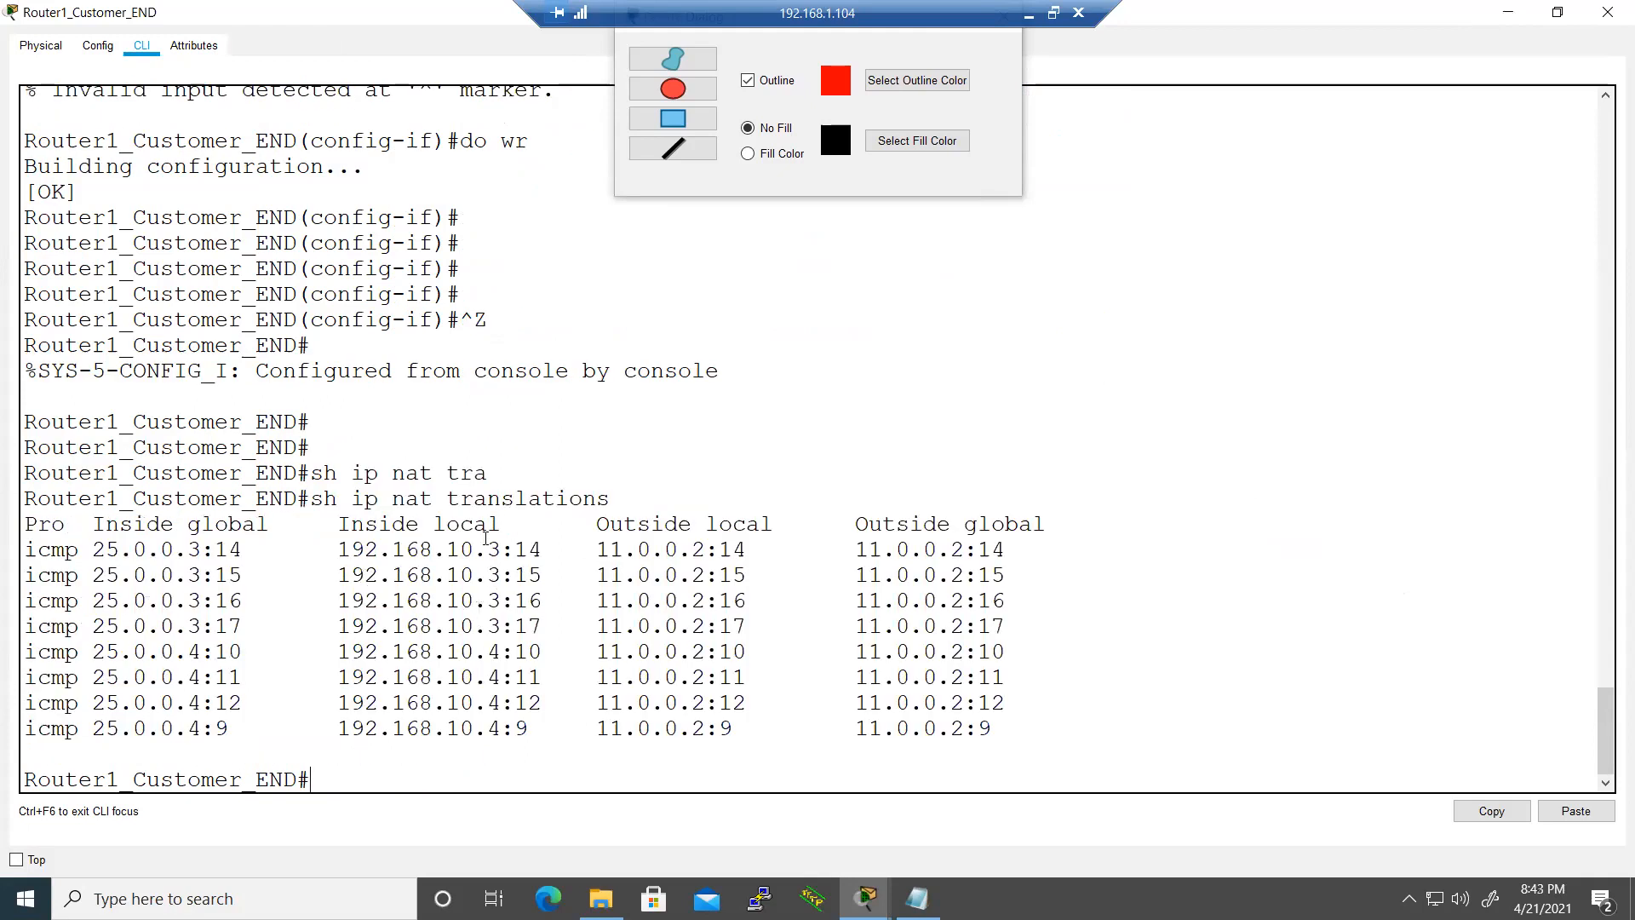
drag(506, 563, 528, 734)
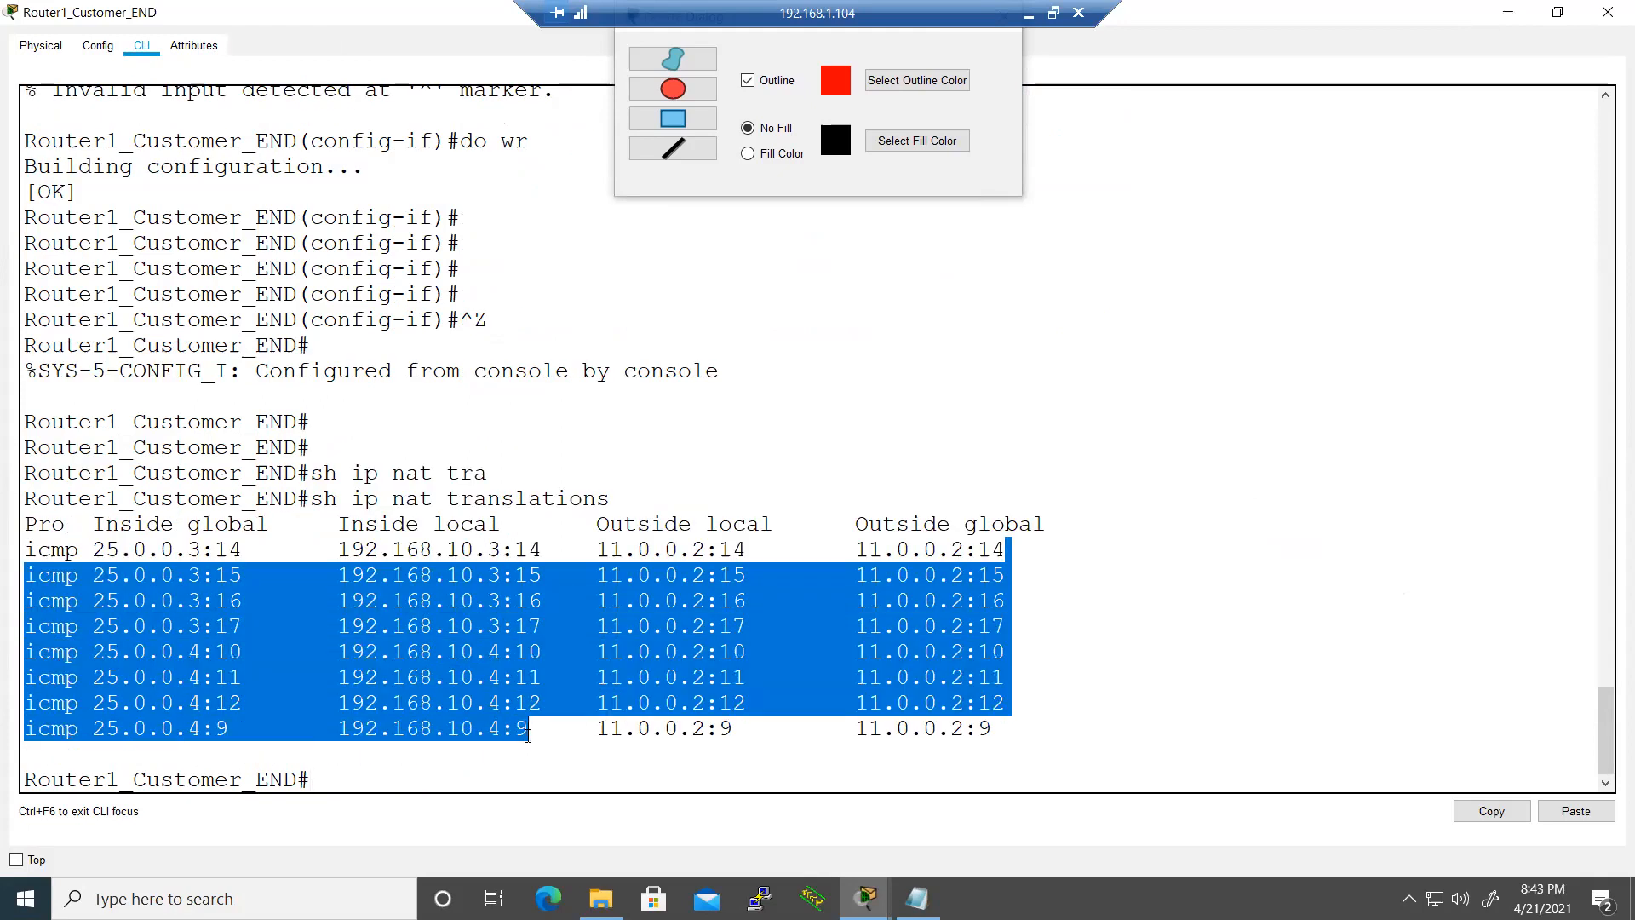
click(261, 642)
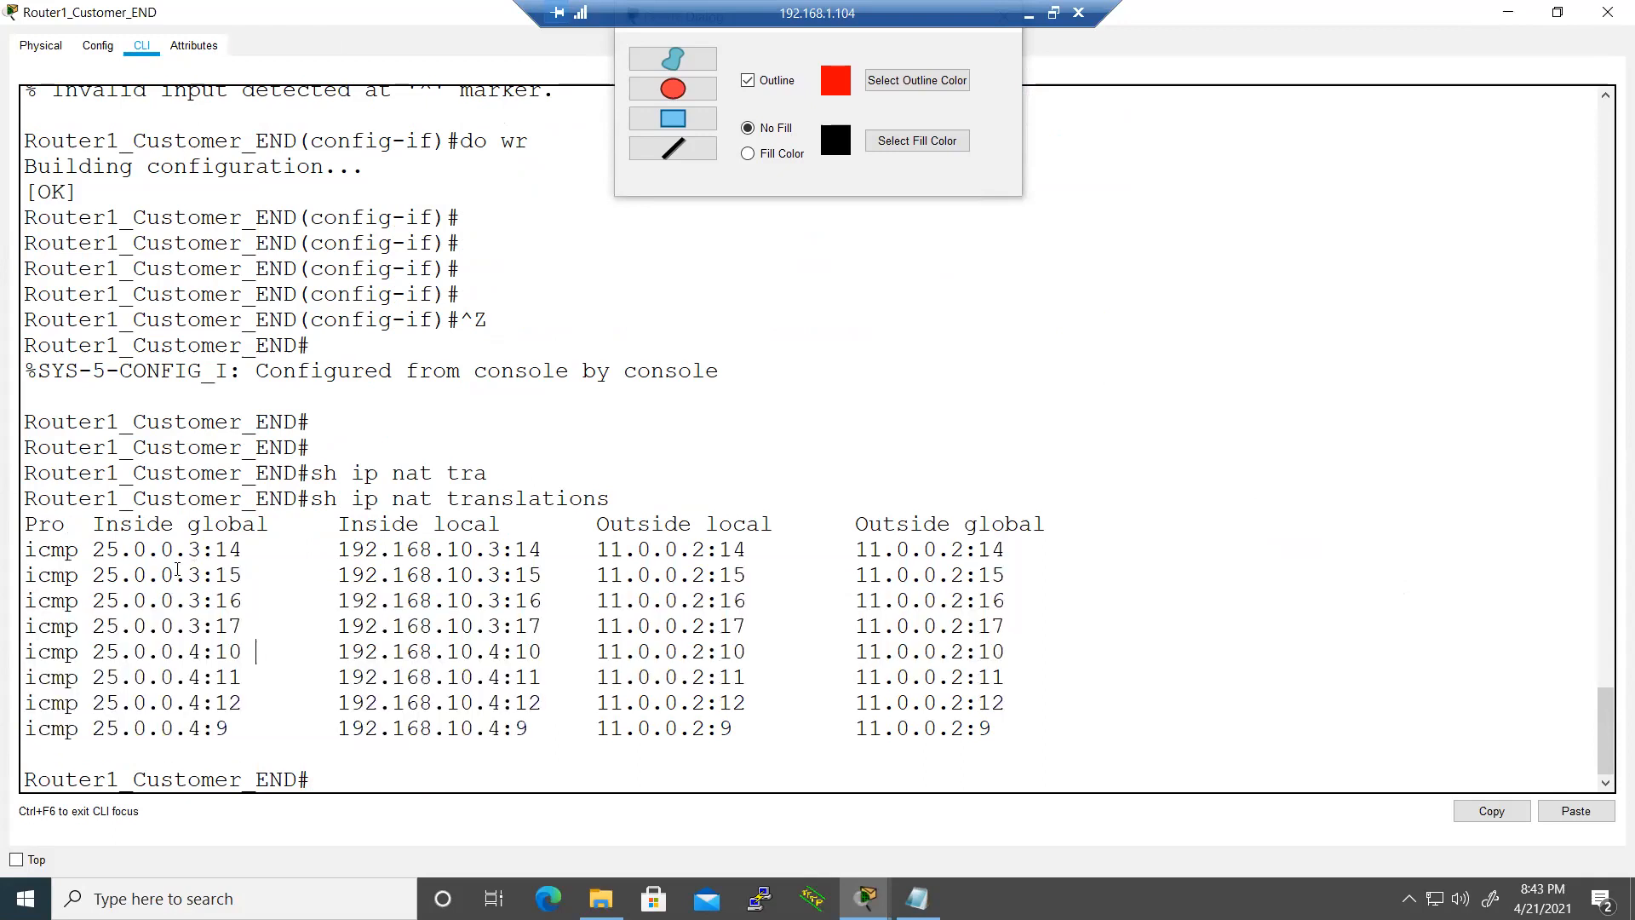
drag(258, 731, 79, 600)
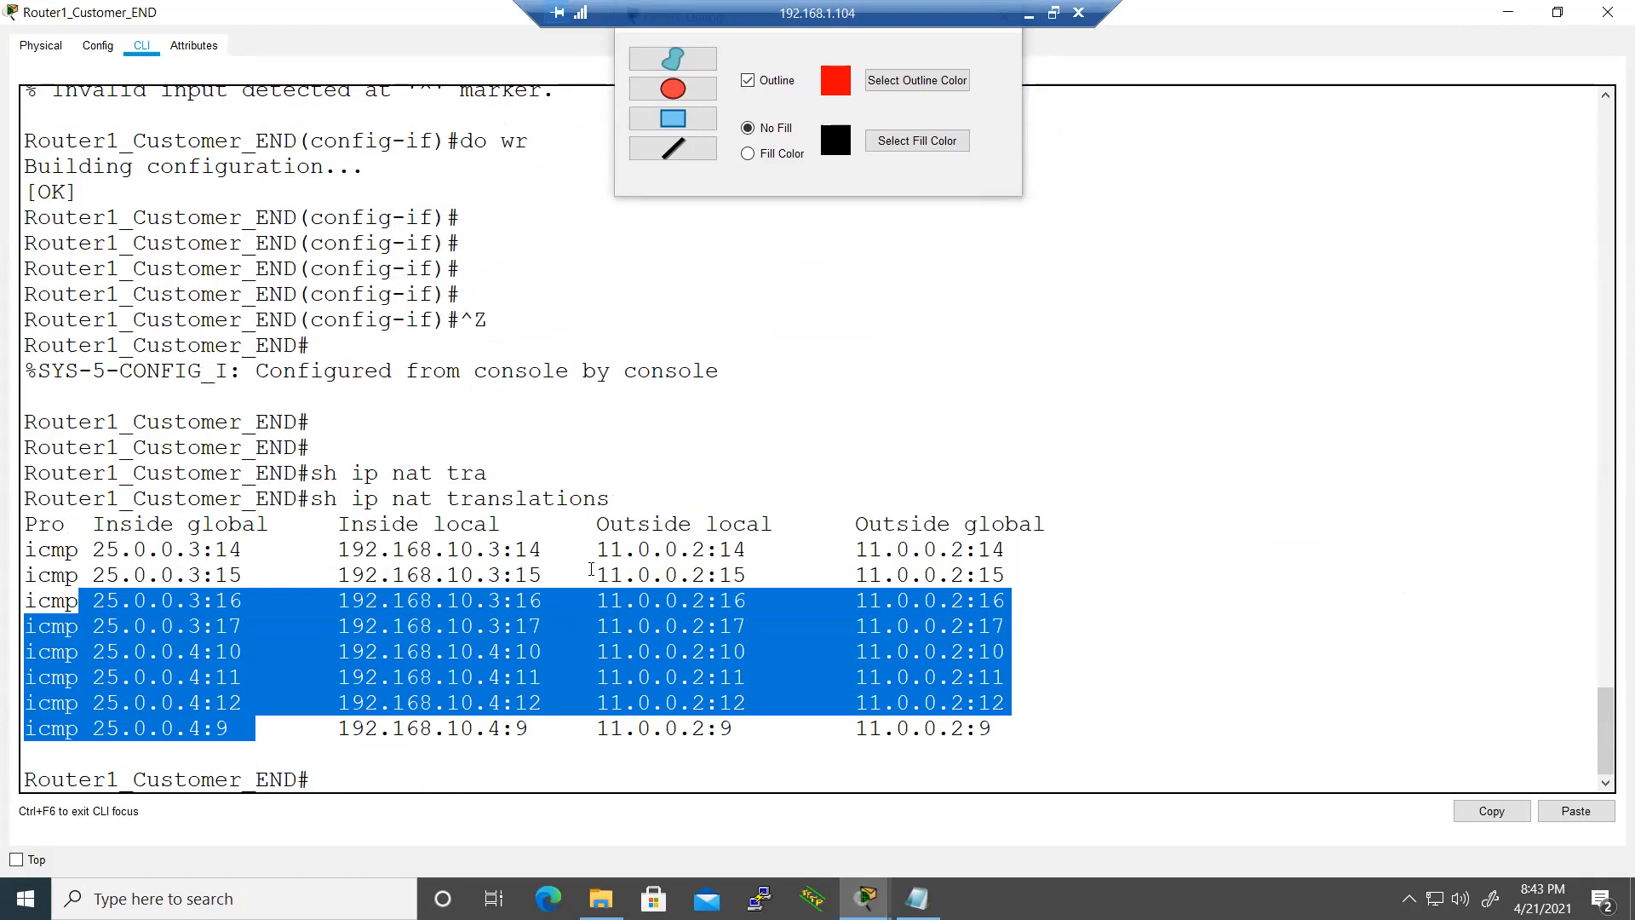
click(676, 473)
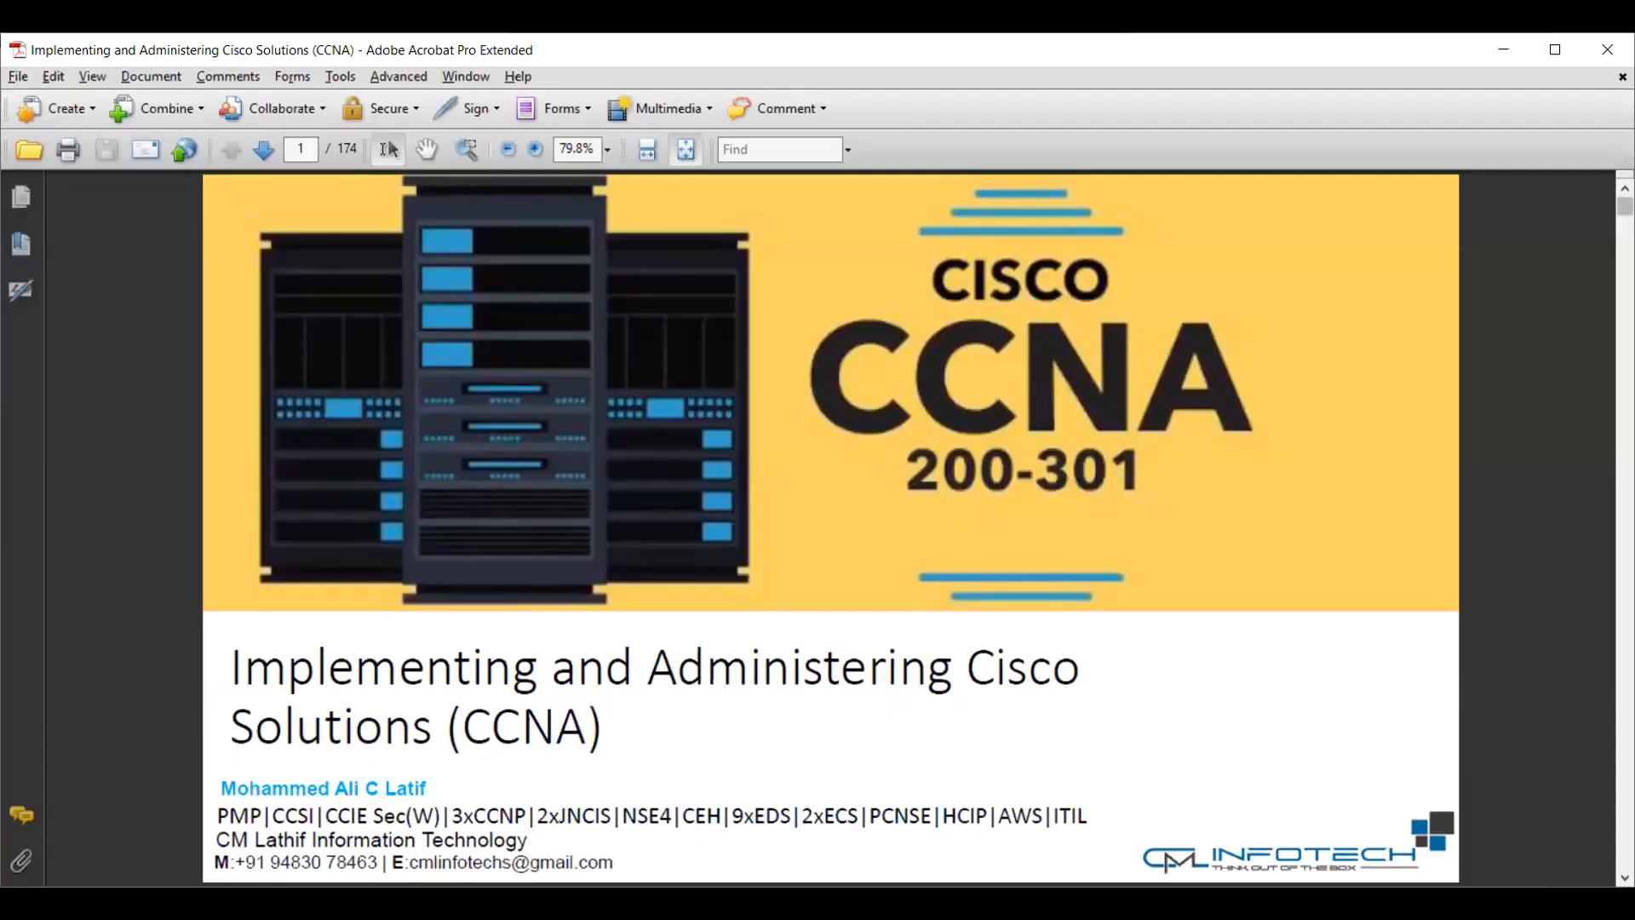
- Switch to the CCNA course PDF in Adobe Acrobat and go to its last page, 174
drag(1625, 206, 1625, 207)
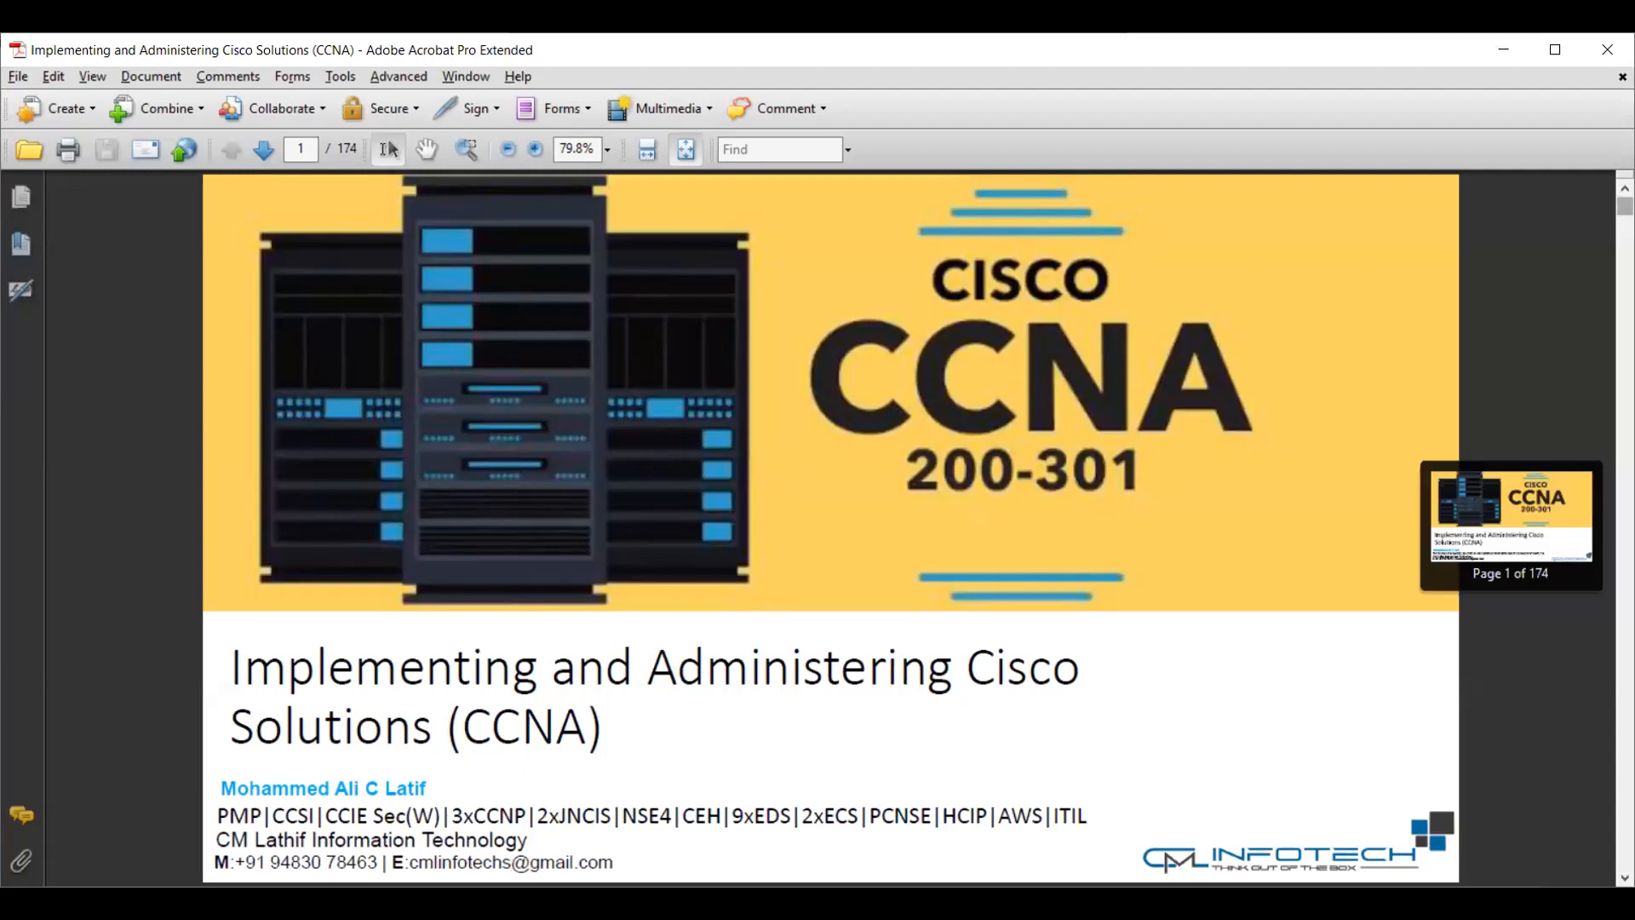
drag(1625, 207, 1625, 860)
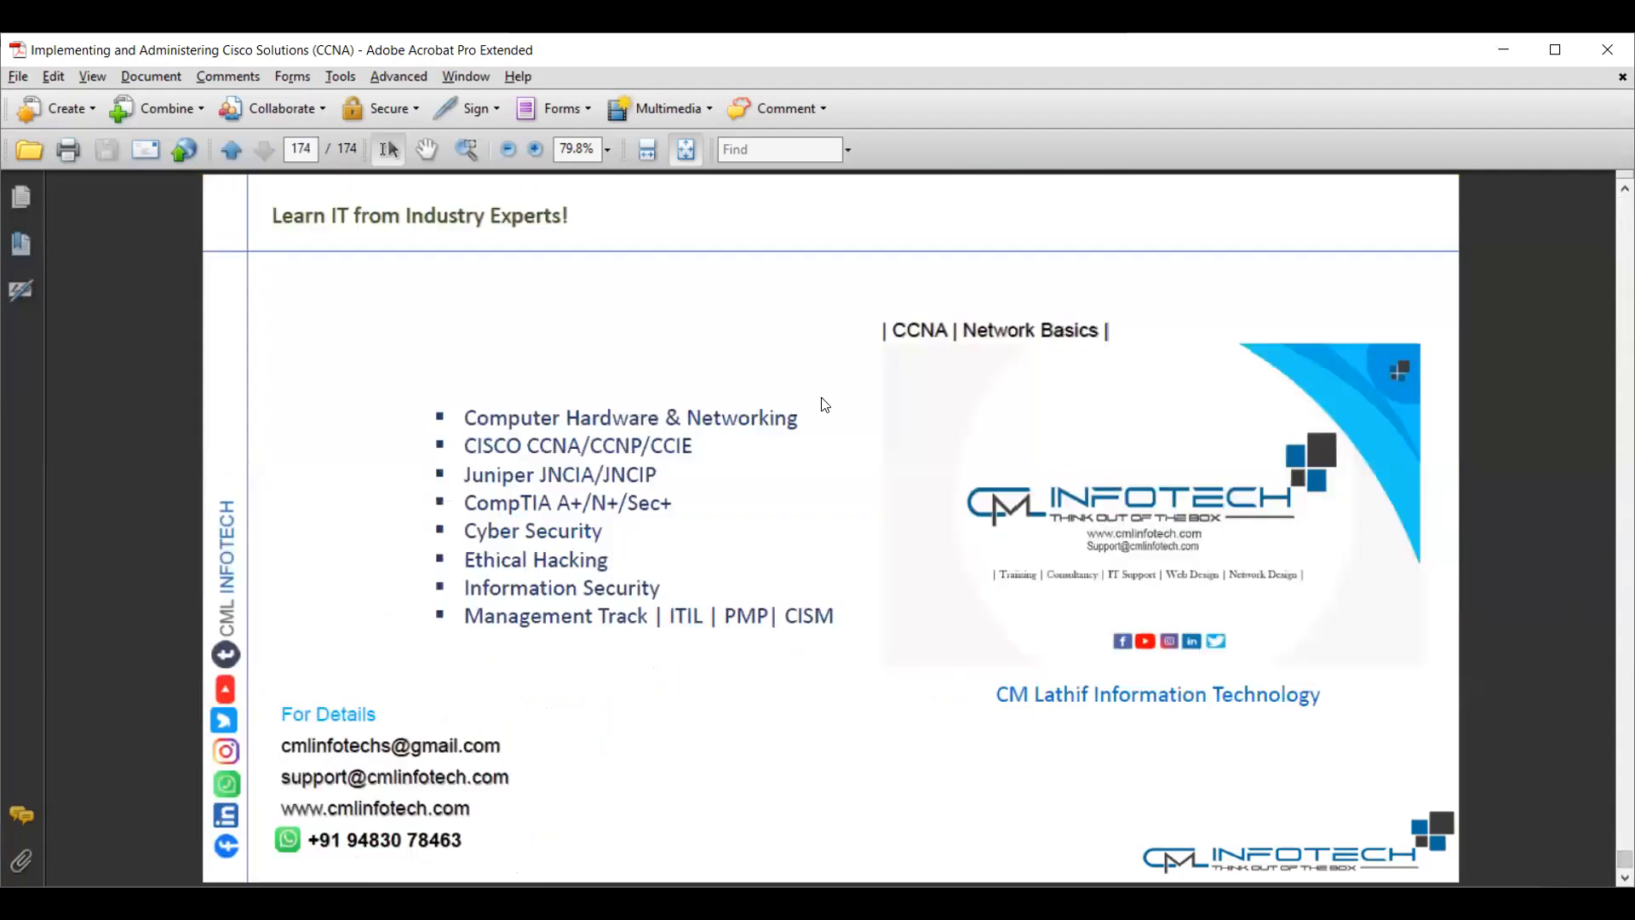